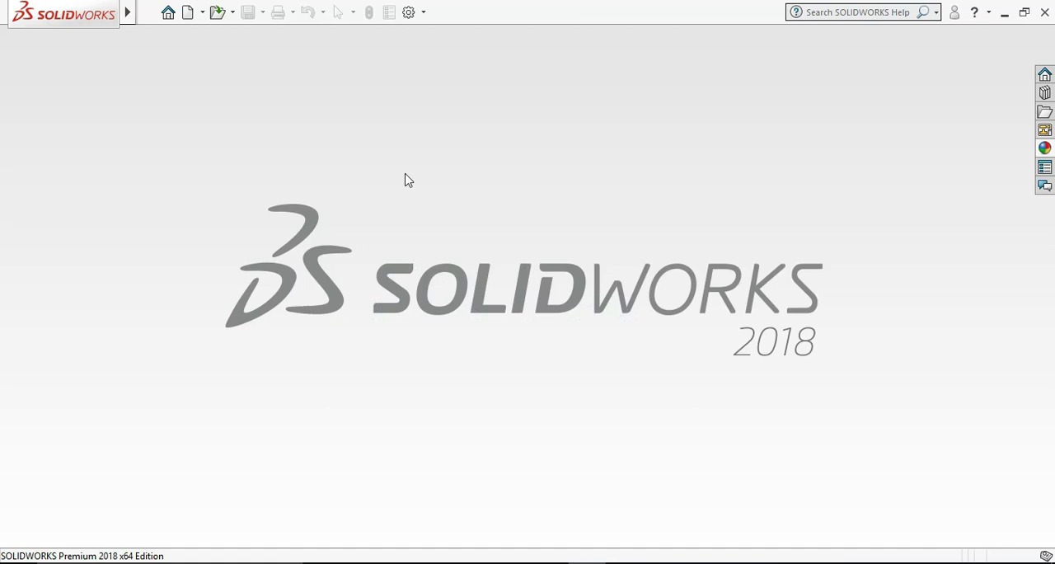
Create a new part document
{"action": "left_click", "coordinate": [202, 12]}
{"action": "left_click", "coordinate": [212, 32]}
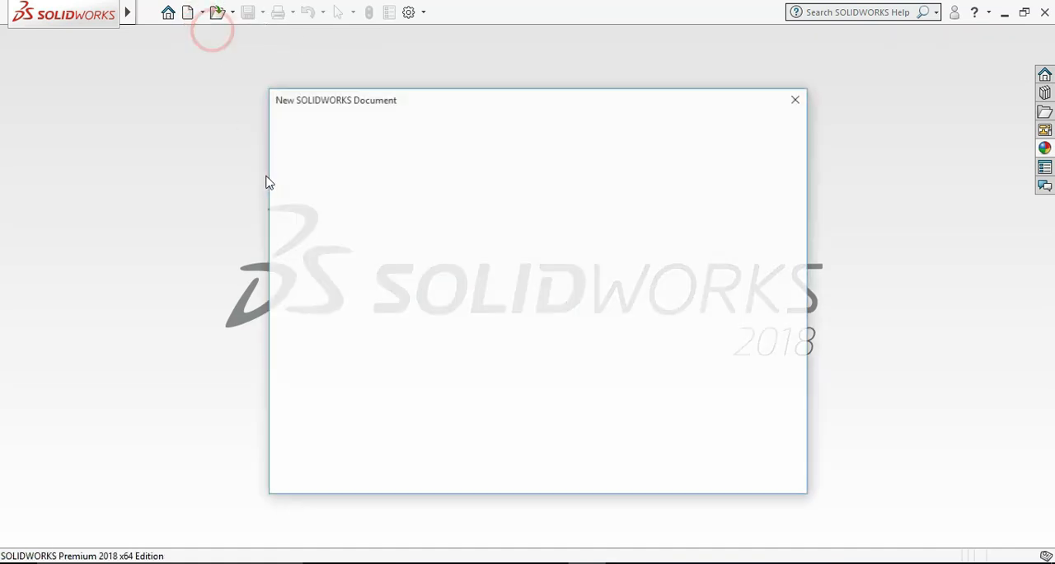
{"action": "double_click", "coordinate": [373, 232]}
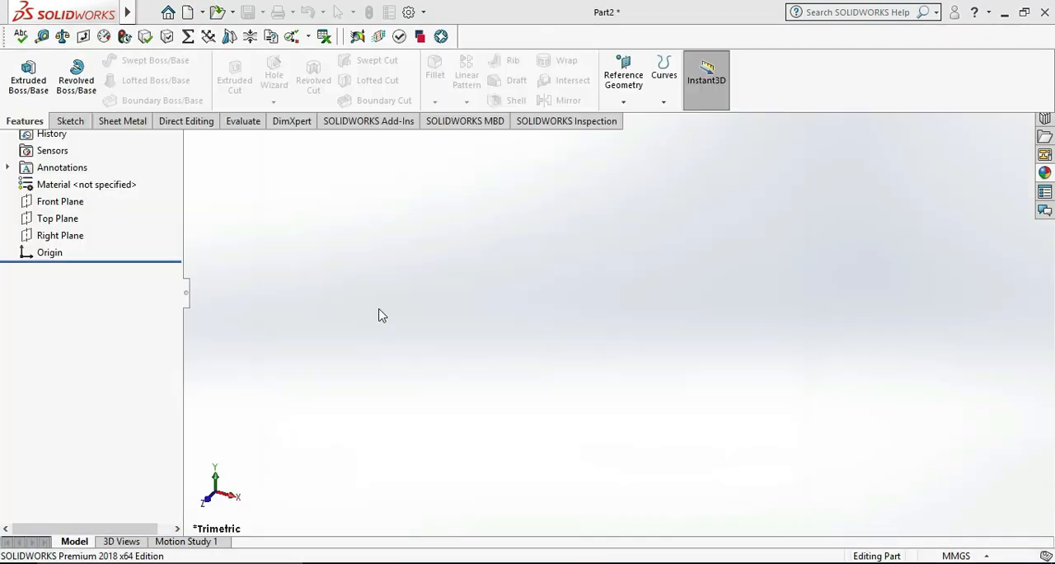
Show the Front, Top and Right planes in the graphics area
{"action": "left_click", "coordinate": [62, 317], "text": "shift"}
{"action": "right_click", "coordinate": [64, 316]}
{"action": "left_click", "coordinate": [75, 295]}
{"action": "left_click", "coordinate": [254, 398]}
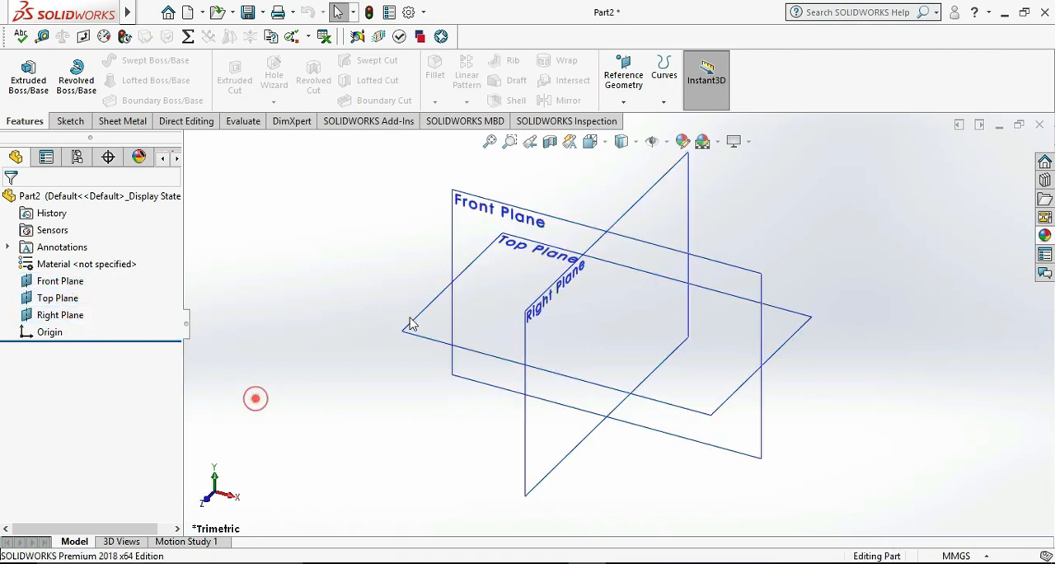
Start a new sketch on the Front Plane
{"action": "right_click", "coordinate": [527, 216]}
{"action": "left_click", "coordinate": [565, 188]}
{"action": "left_click", "coordinate": [937, 348]}
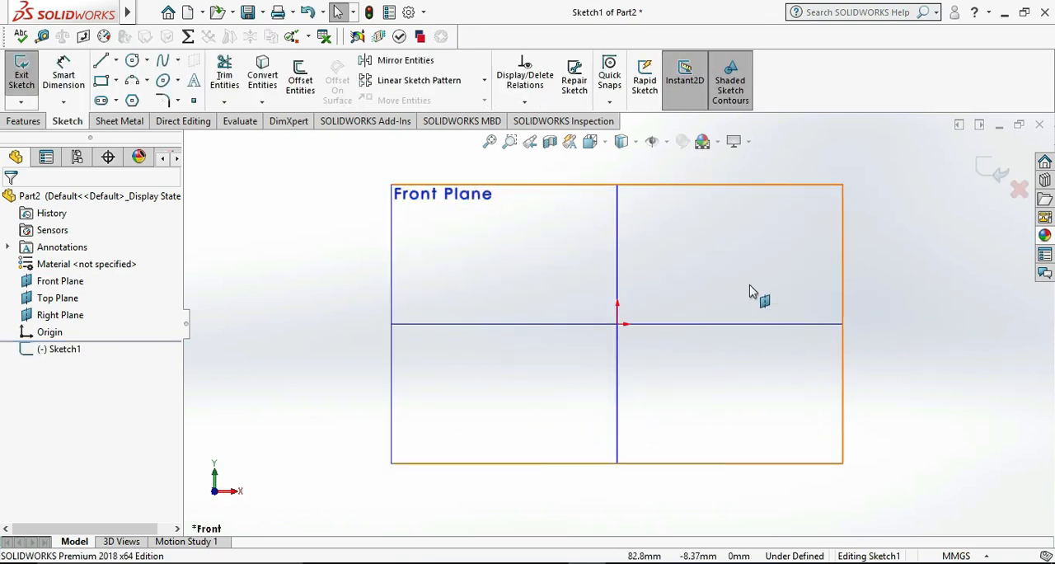
{"action": "scroll", "coordinate": [744, 256], "scroll_direction": "up", "scroll_amount": 4}
{"action": "scroll", "coordinate": [737, 238], "scroll_direction": "down", "scroll_amount": 1}
{"action": "scroll", "coordinate": [738, 245], "scroll_direction": "down", "scroll_amount": 1}
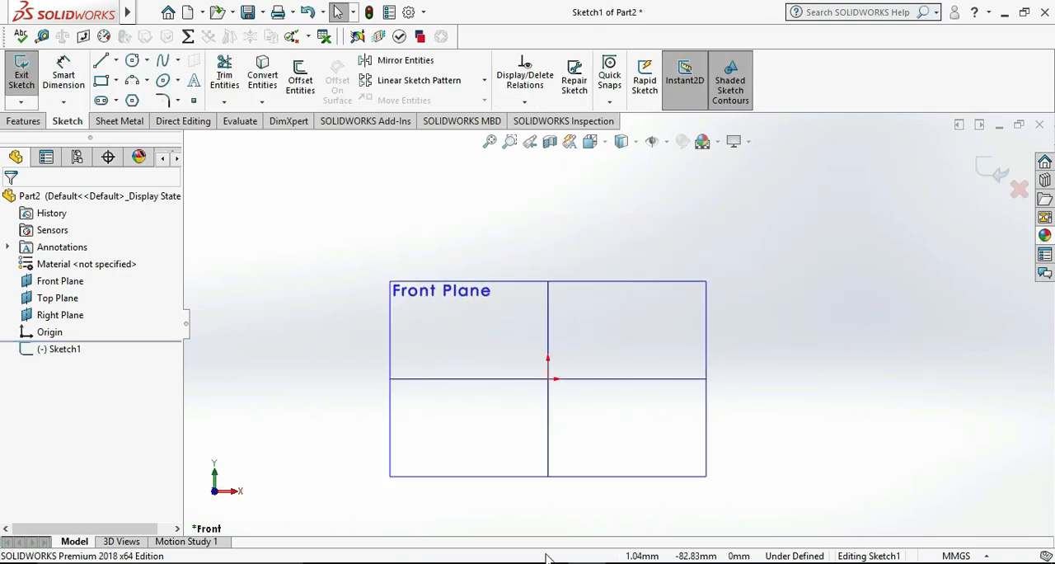
After checking the reference drawing, sketch a horizontal base line about 137 mm long from the origin and a vertical line about 15 mm high at its end
{"action": "left_click", "coordinate": [624, 562]}
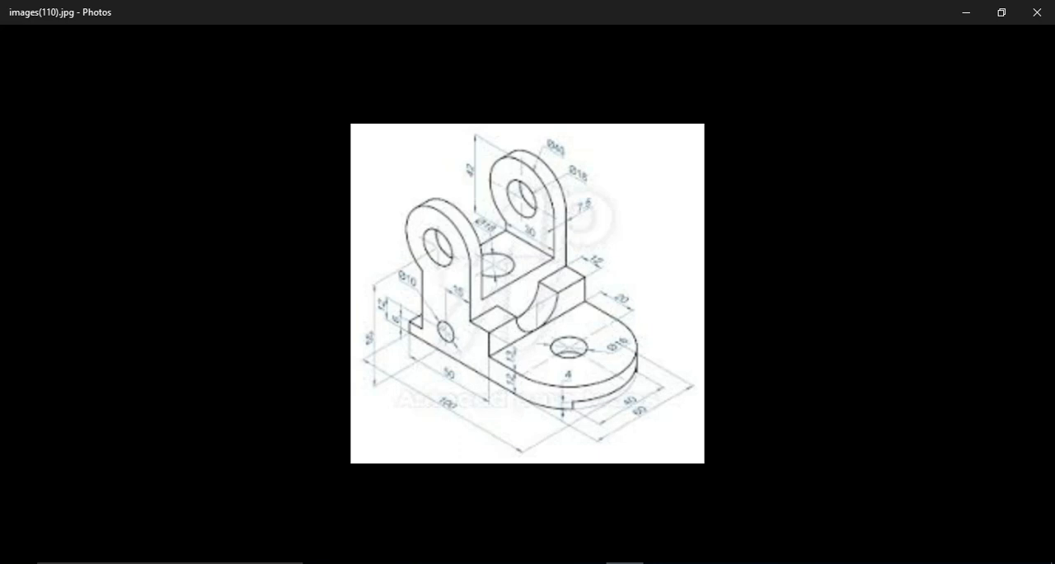
{"action": "left_click", "coordinate": [624, 562]}
{"action": "left_click", "coordinate": [103, 62]}
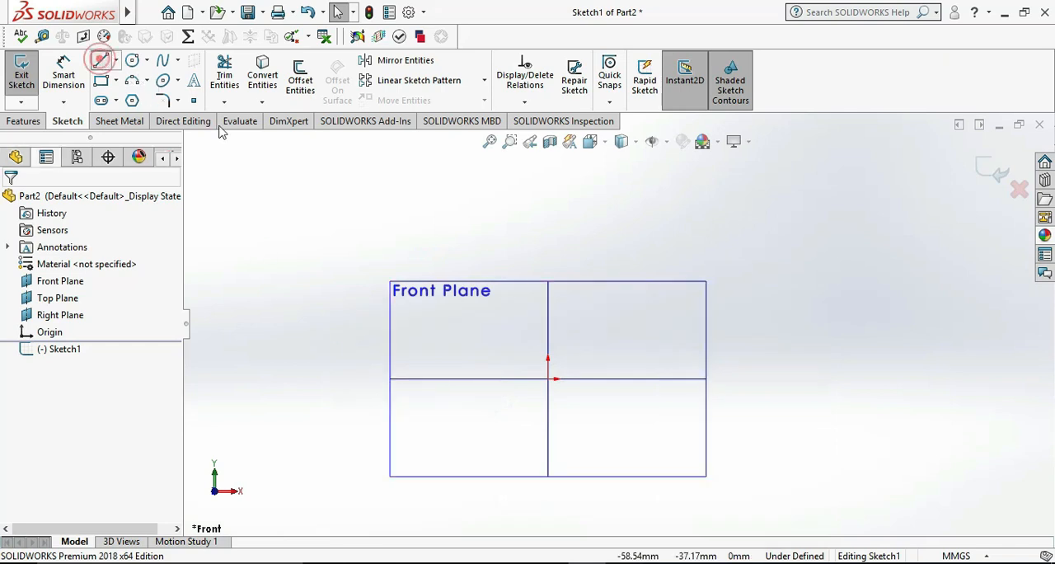
{"action": "left_click", "coordinate": [548, 378]}
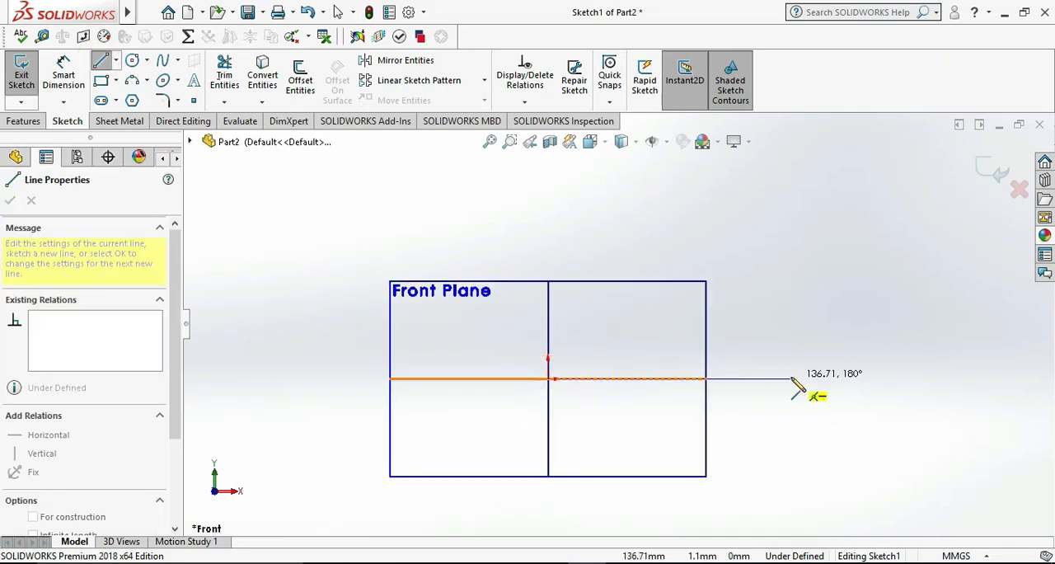
{"action": "left_click", "coordinate": [790, 379]}
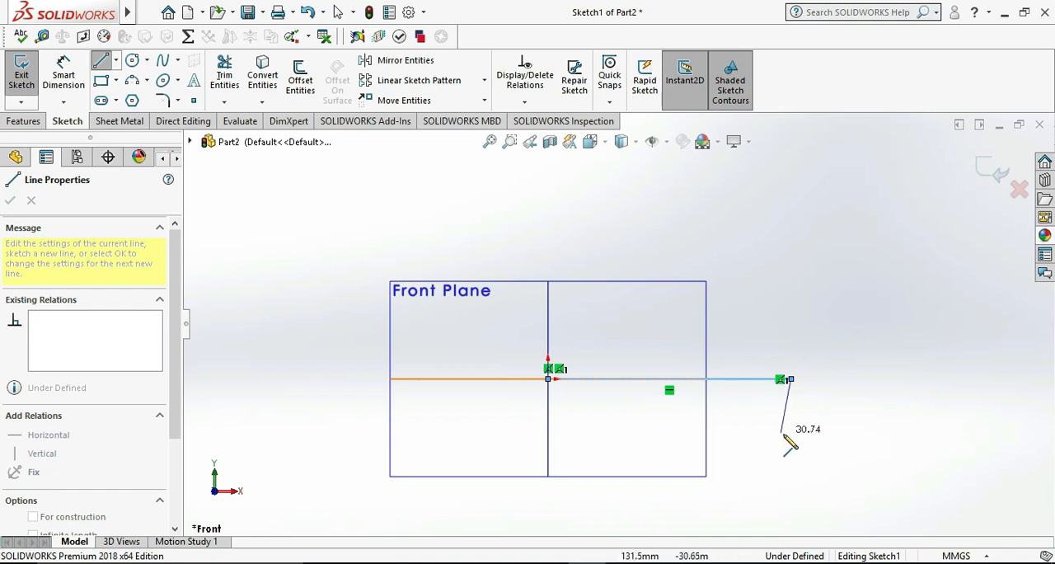
{"action": "left_click", "coordinate": [791, 356]}
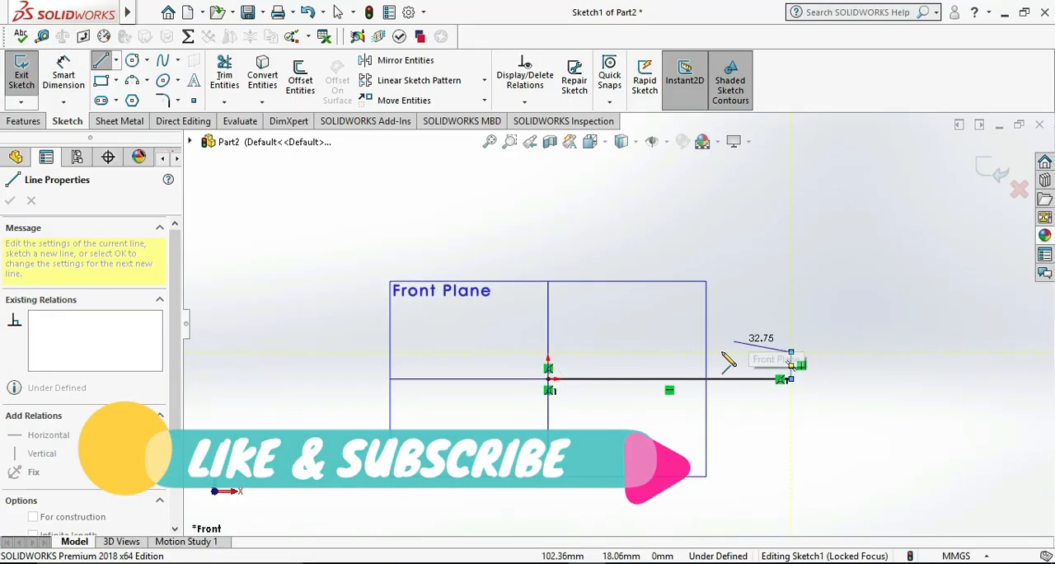
Continue the outline with a stepped chain back toward the origin, ending in a tall vertical line, checking its shape against the reference drawing
{"action": "left_click", "coordinate": [685, 352]}
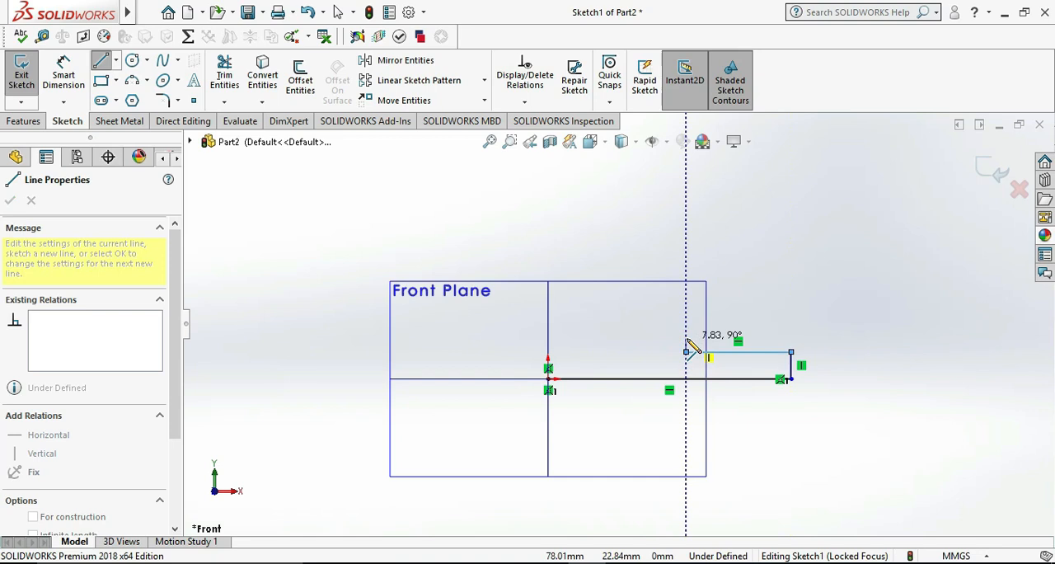
{"action": "left_click", "coordinate": [685, 320]}
{"action": "left_click", "coordinate": [647, 320]}
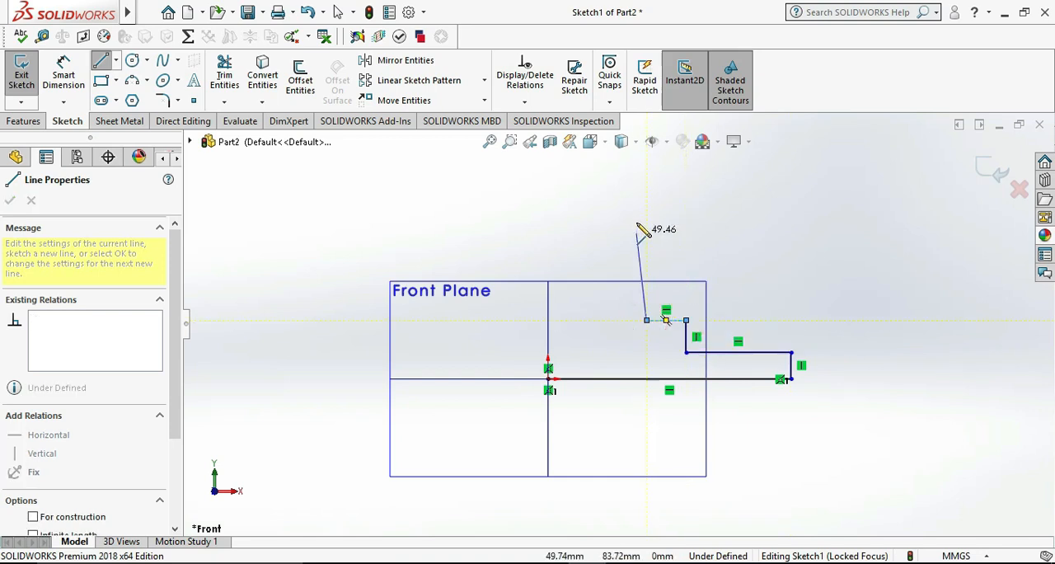
{"action": "left_click", "coordinate": [646, 203]}
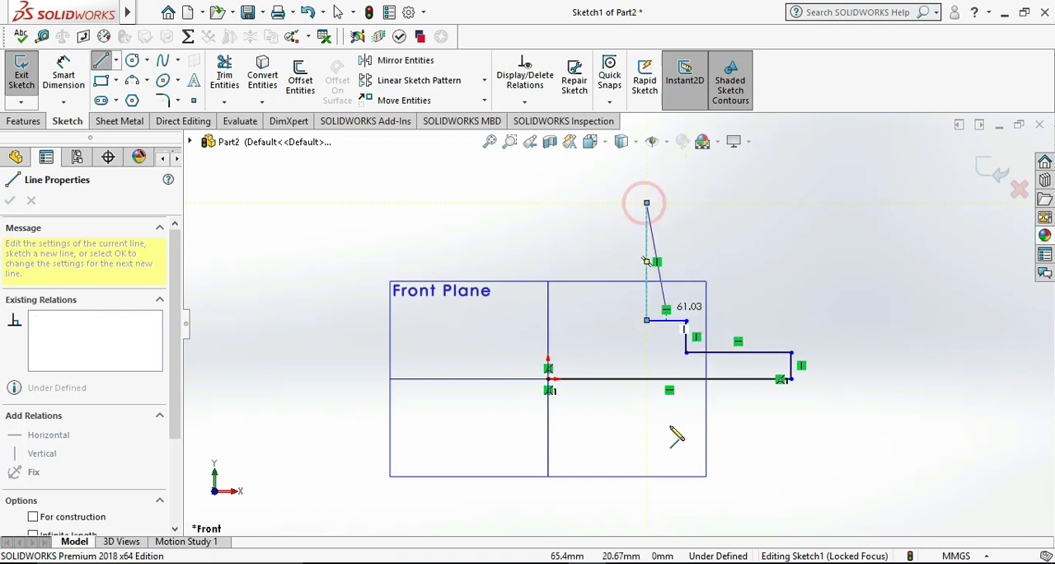
{"action": "left_click", "coordinate": [625, 563]}
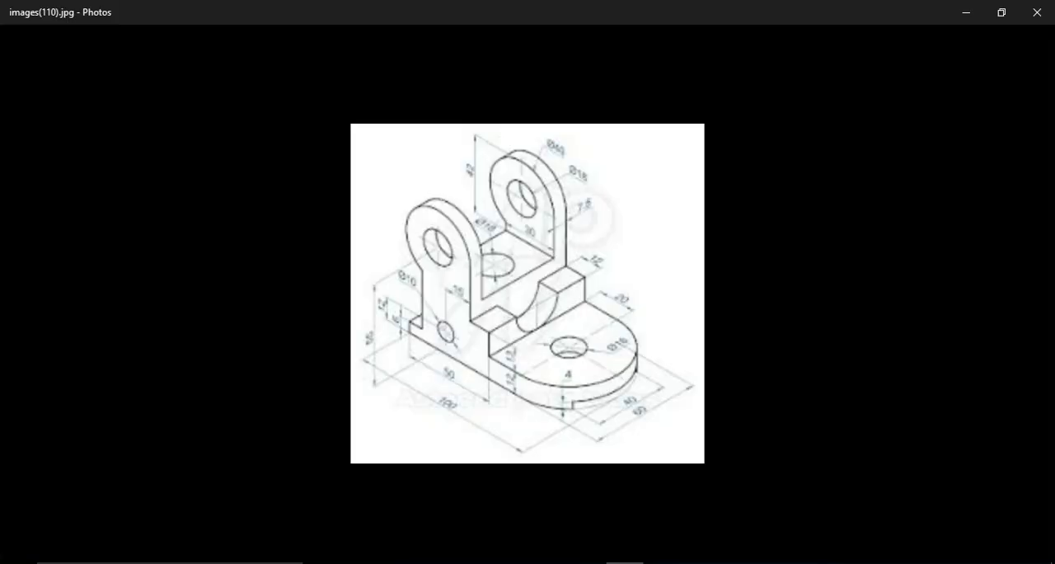
{"action": "left_click", "coordinate": [624, 563]}
{"action": "key", "text": "Escape"}
Sketch a line chain from the origin about 9 mm up, about 8 mm across and about 78 mm up
{"action": "left_click", "coordinate": [63, 71]}
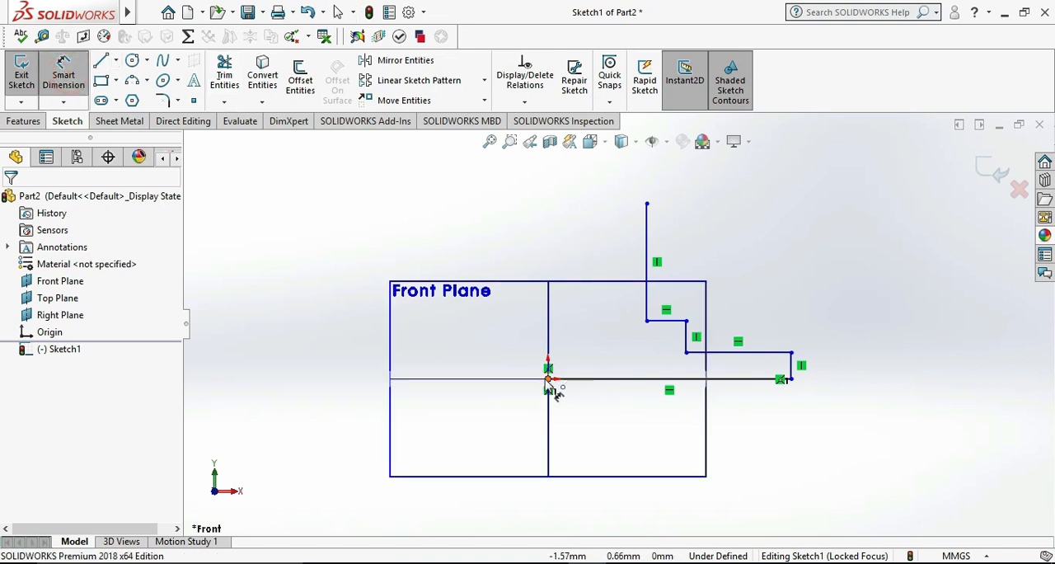
{"action": "left_click", "coordinate": [102, 62]}
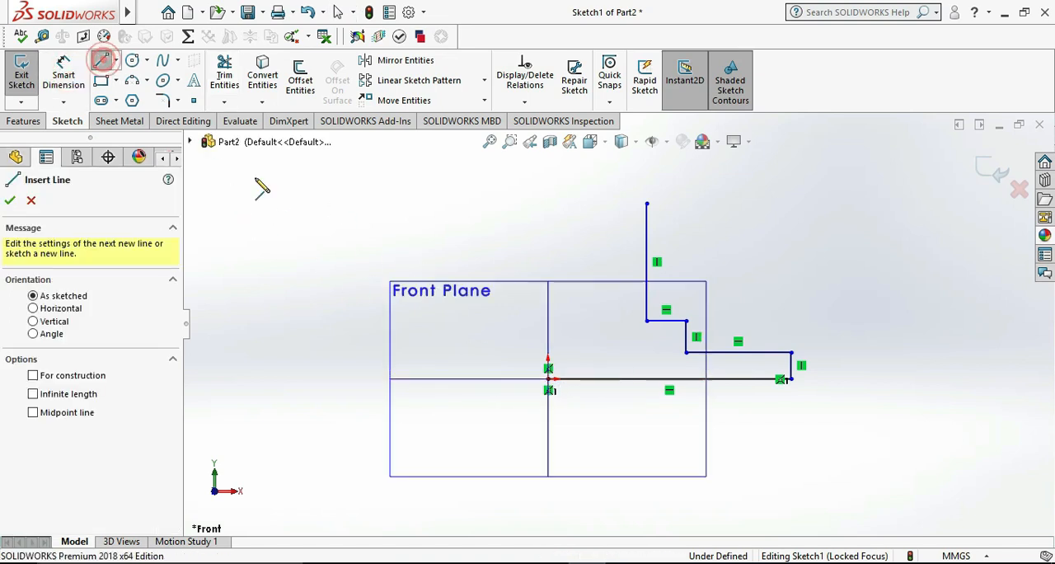
{"action": "left_click", "coordinate": [548, 377]}
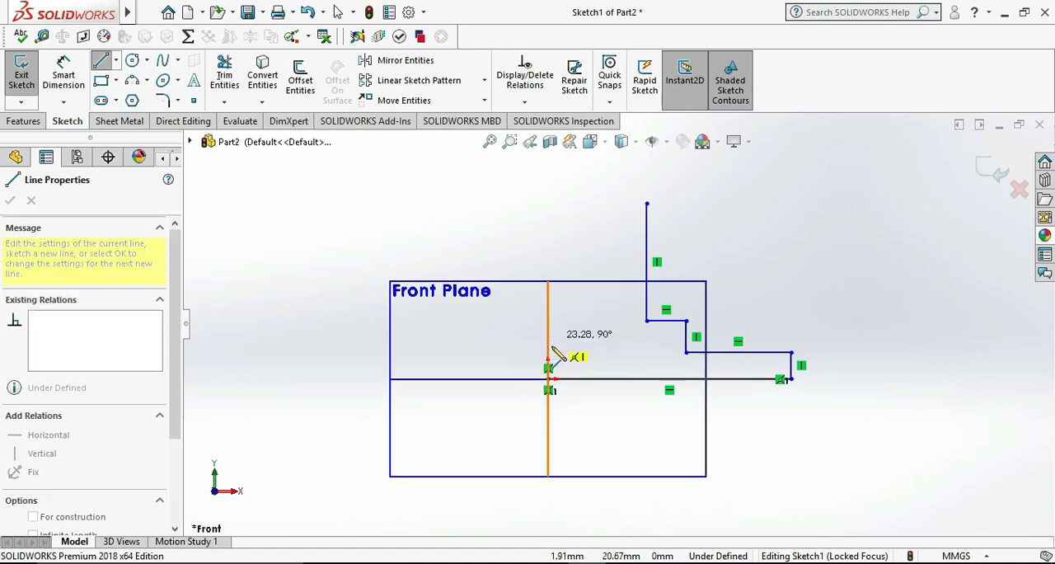
{"action": "left_click", "coordinate": [548, 363]}
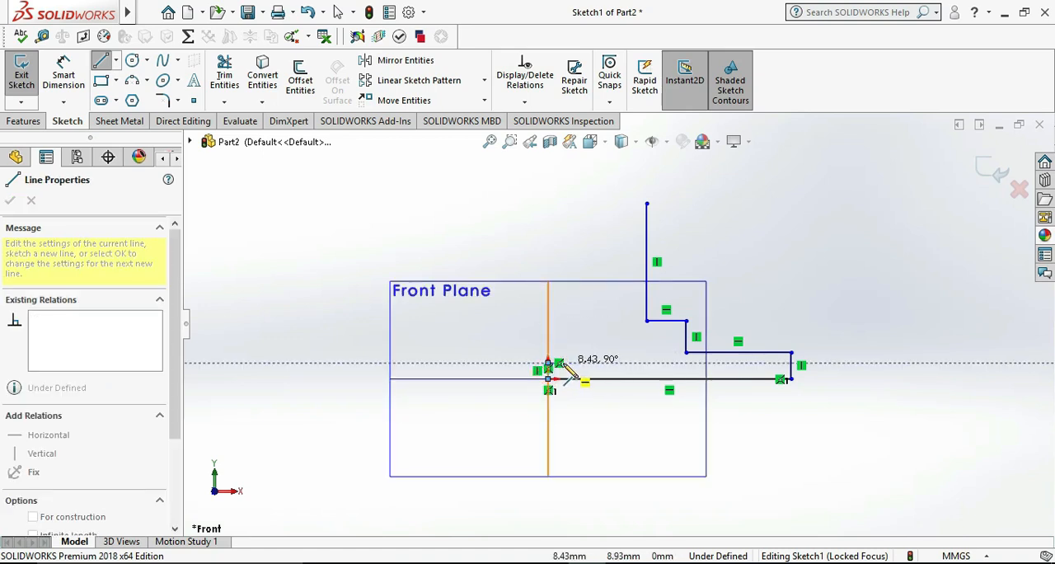
{"action": "left_click", "coordinate": [561, 363]}
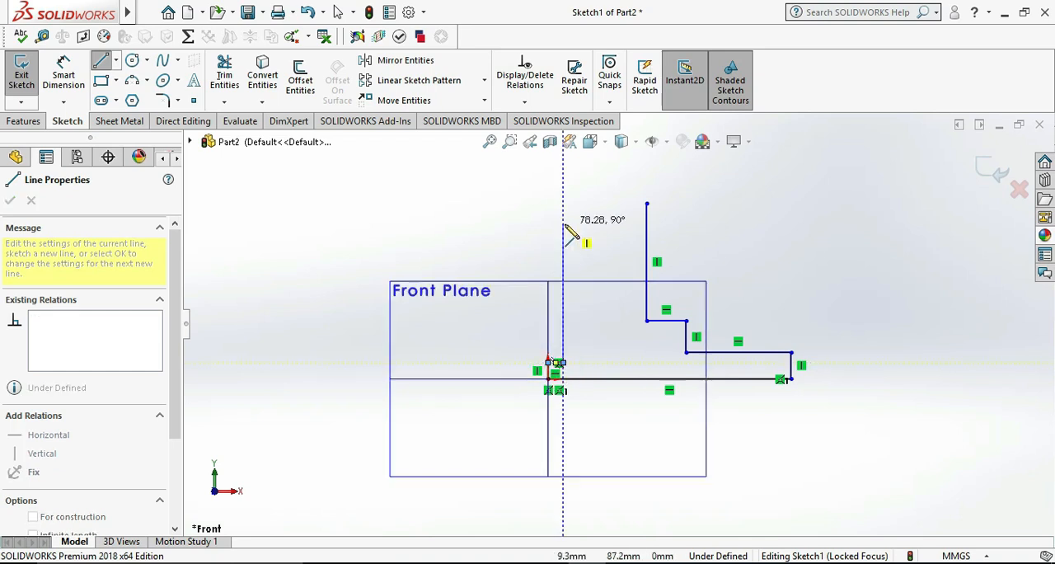
{"action": "left_click", "coordinate": [563, 224]}
{"action": "key", "text": "Escape"}
Consult the reference drawing and dimension the horizontal base line to 100 mm
{"action": "left_click", "coordinate": [64, 67]}
{"action": "key", "text": "alt+Tab"}
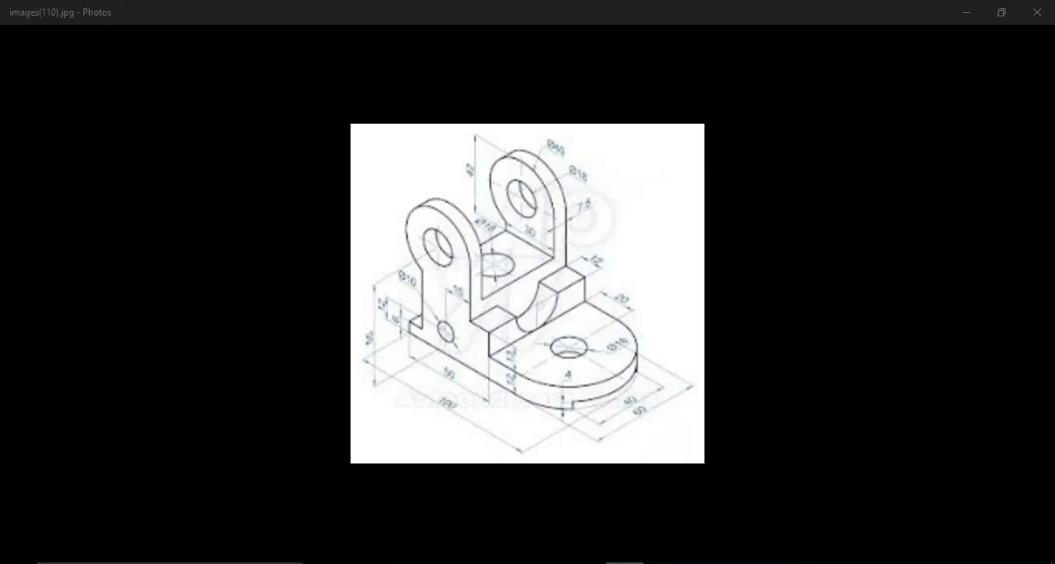
{"action": "key", "text": "alt+Tab"}
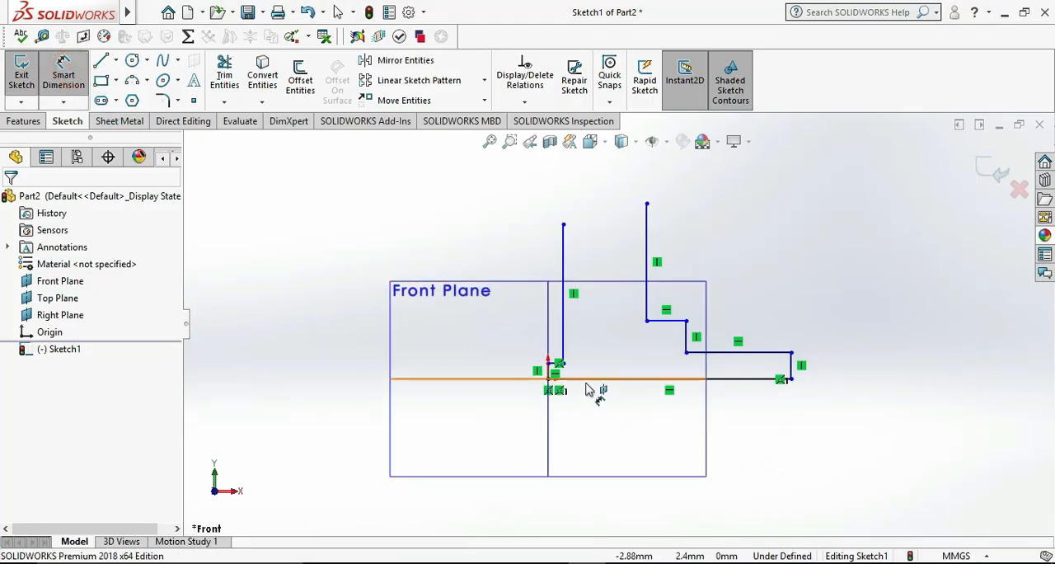
{"action": "left_click", "coordinate": [592, 385]}
{"action": "left_click", "coordinate": [595, 407]}
{"action": "type", "text": "100"}
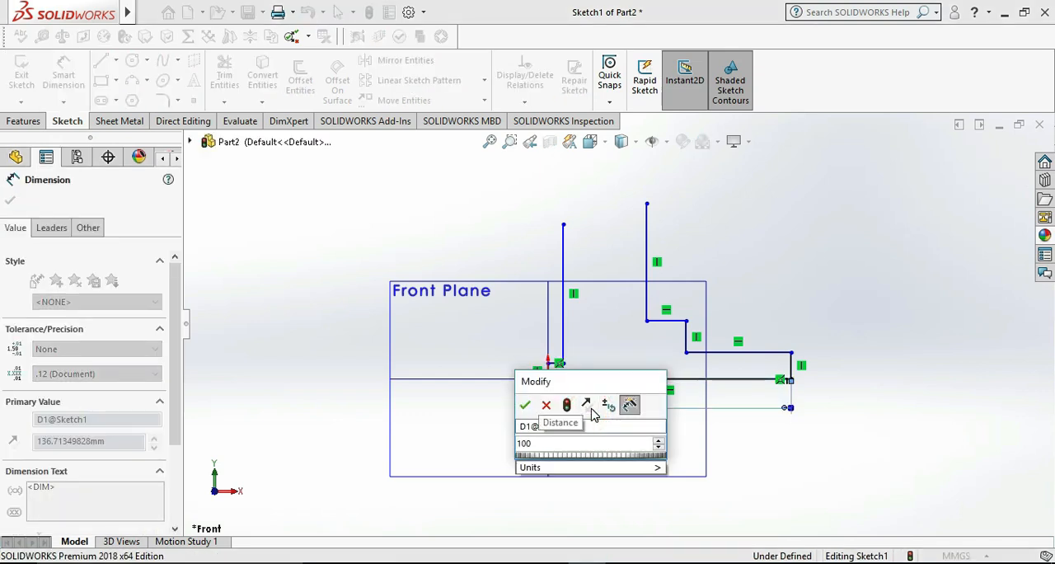
{"action": "key", "text": "Return"}
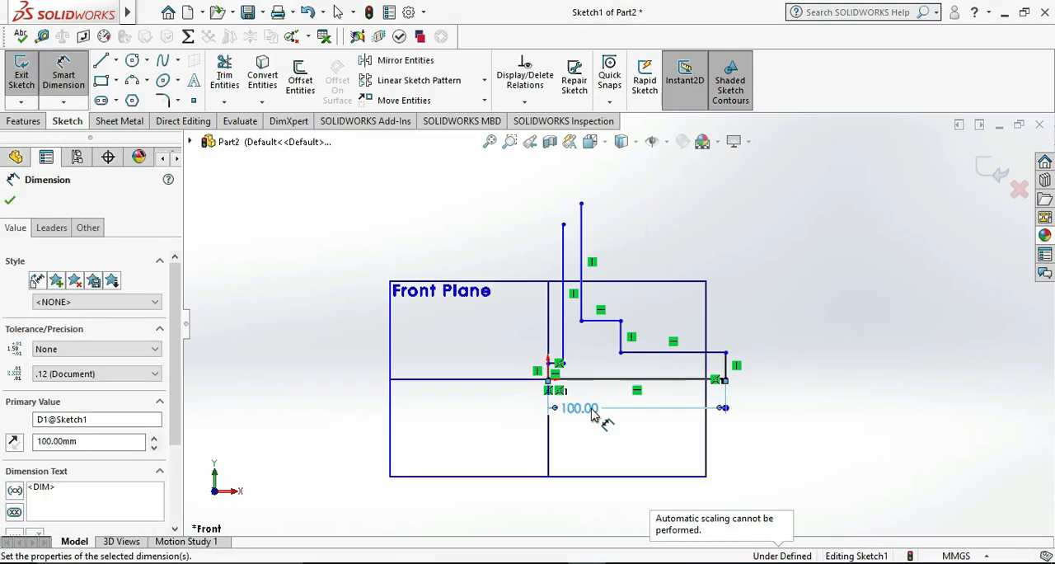
{"action": "left_click", "coordinate": [583, 391]}
Dimension the short vertical line at the origin to 6 mm
{"action": "scroll", "coordinate": [581, 392], "scroll_direction": "down", "scroll_amount": 1}
{"action": "left_click", "coordinate": [544, 369]}
{"action": "left_click", "coordinate": [501, 363]}
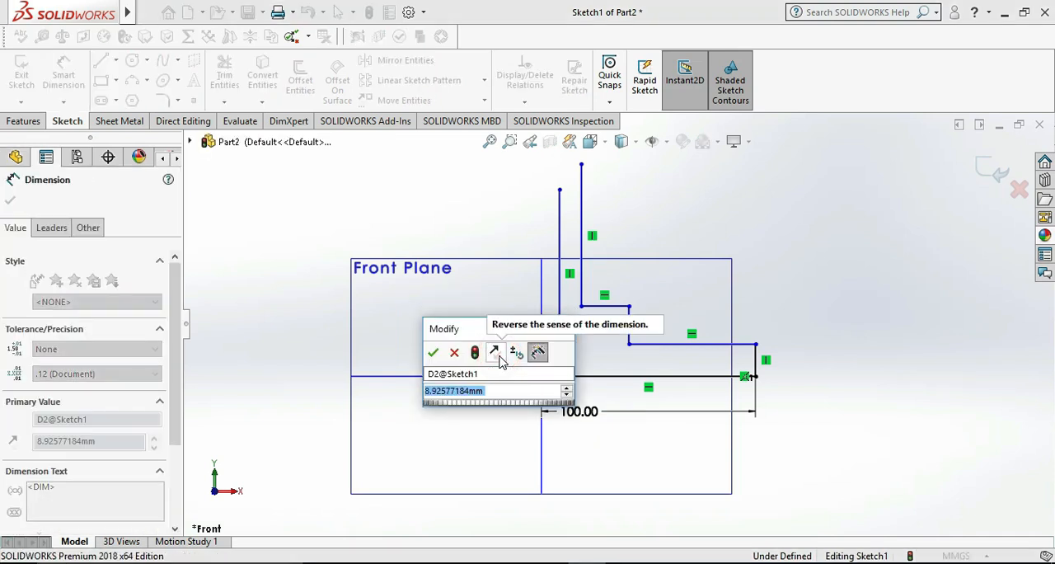
{"action": "type", "text": "6"}
{"action": "key", "text": "Return"}
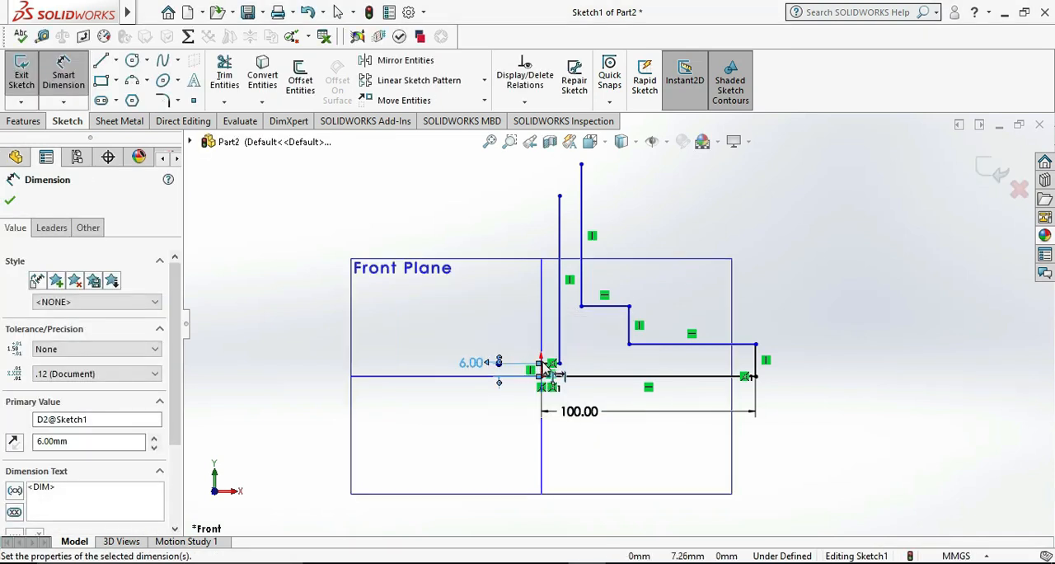
Dimension the short horizontal line above the origin to 8 mm
{"action": "scroll", "coordinate": [548, 367], "scroll_direction": "down", "scroll_amount": 4}
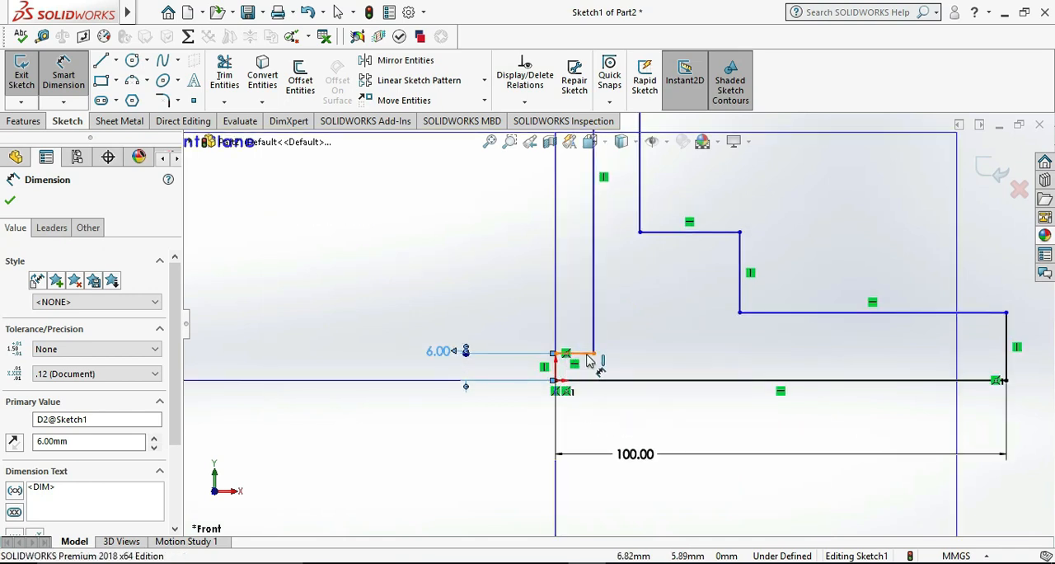
{"action": "left_click", "coordinate": [579, 354]}
{"action": "left_click", "coordinate": [579, 301]}
{"action": "type", "text": "8"}
{"action": "key", "text": "Return"}
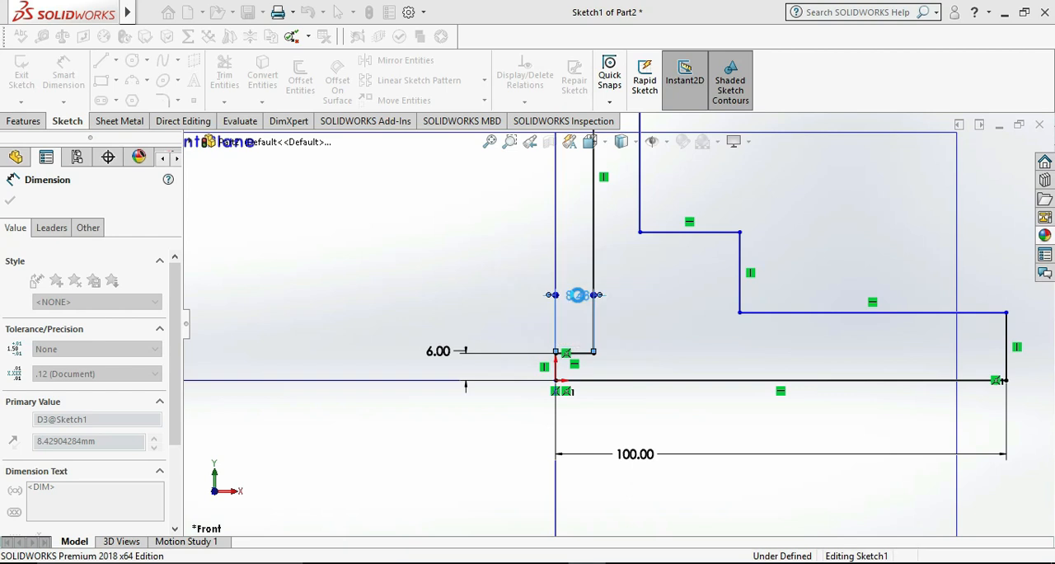
{"action": "left_click", "coordinate": [1041, 472]}
After consulting the reference drawing, sketch a circle of about 21.3 mm radius centred between the two tall vertical lines
{"action": "scroll", "coordinate": [921, 459], "scroll_direction": "up", "scroll_amount": 3}
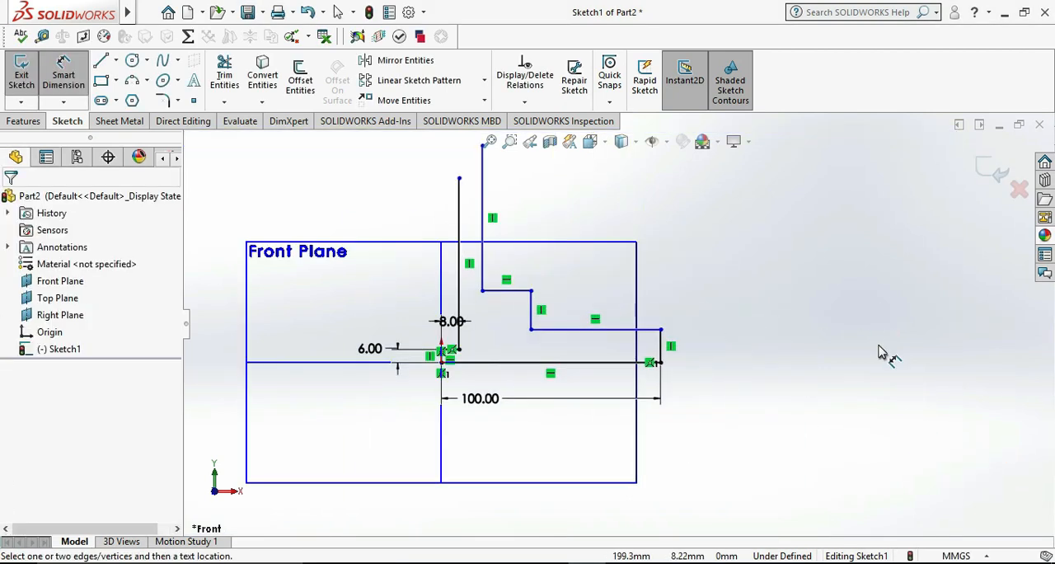
{"action": "left_click", "coordinate": [625, 562]}
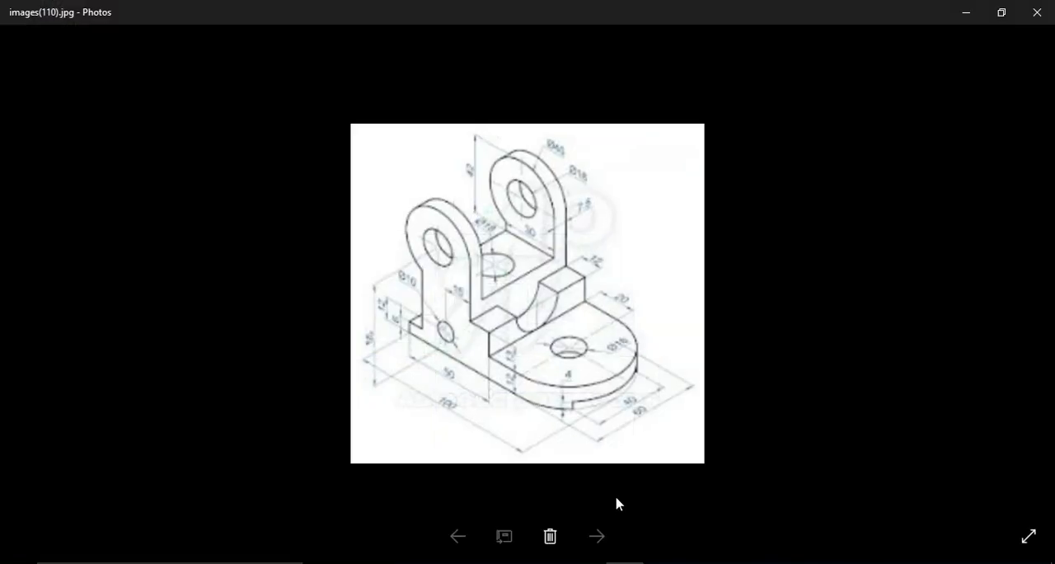
{"action": "mouse_move", "coordinate": [590, 562]}
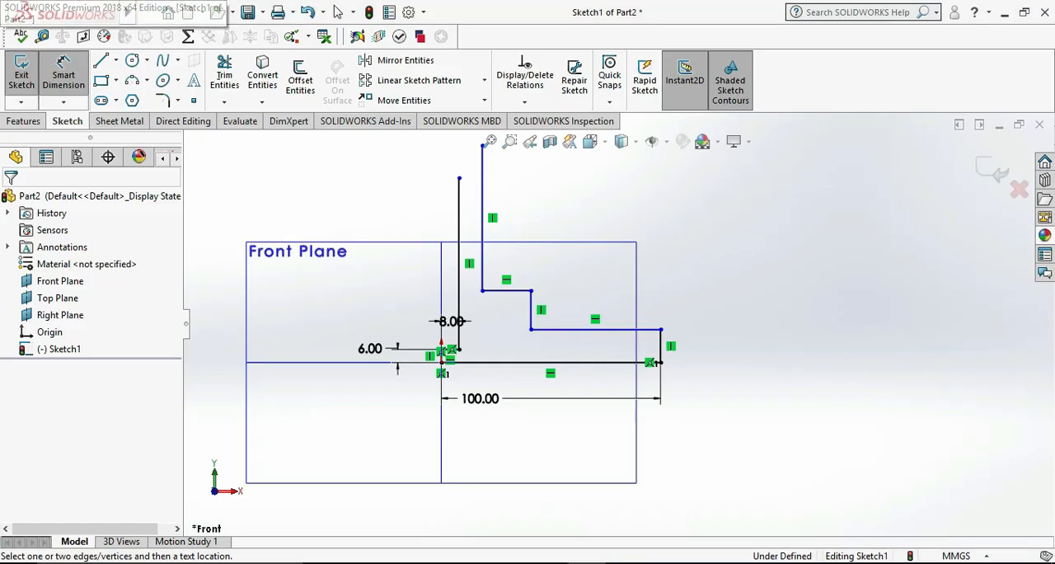
{"action": "left_click", "coordinate": [589, 513]}
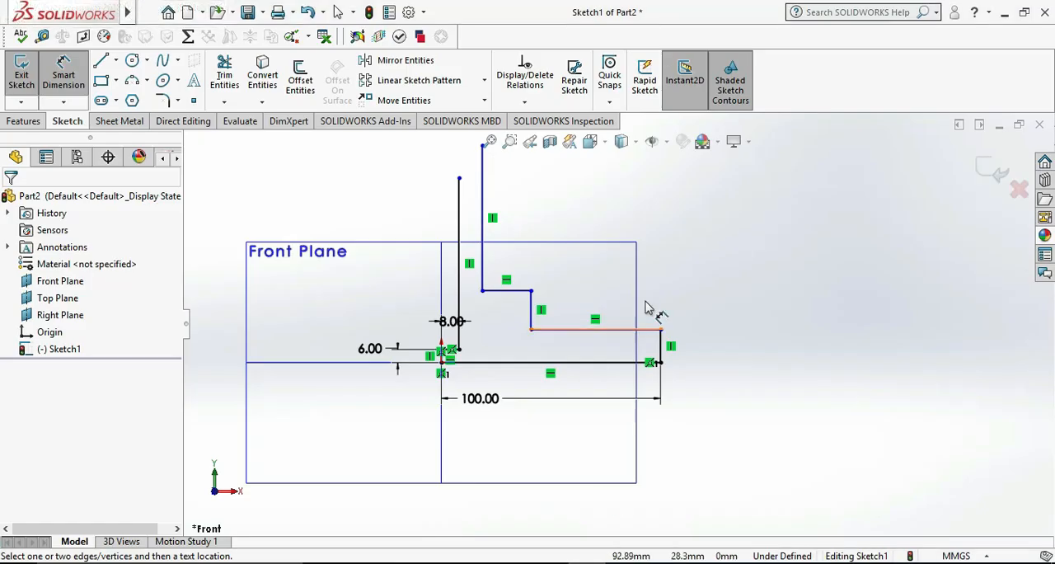
{"action": "left_click", "coordinate": [134, 63]}
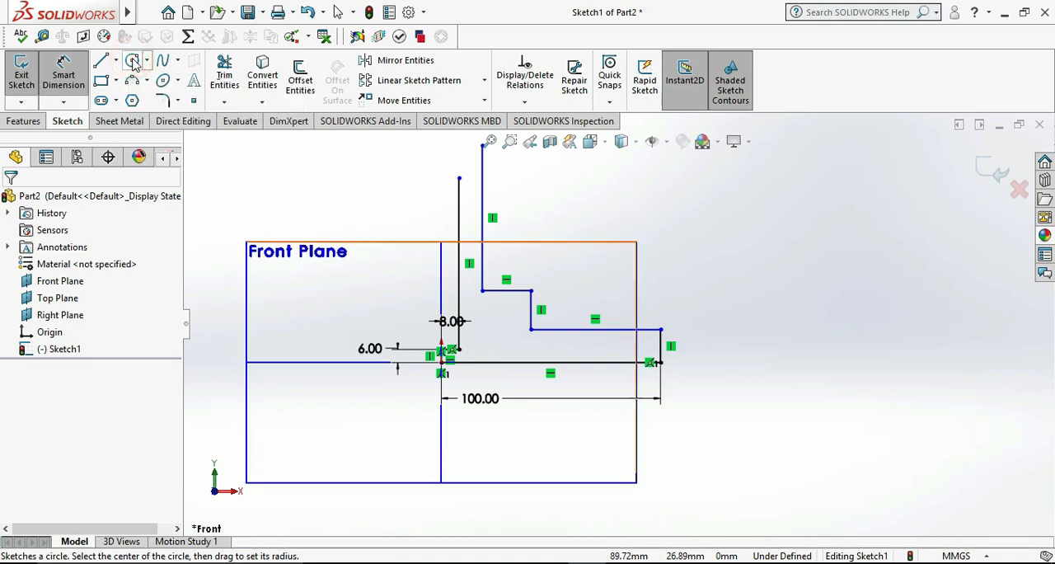
{"action": "left_click", "coordinate": [469, 247]}
{"action": "left_click", "coordinate": [515, 240]}
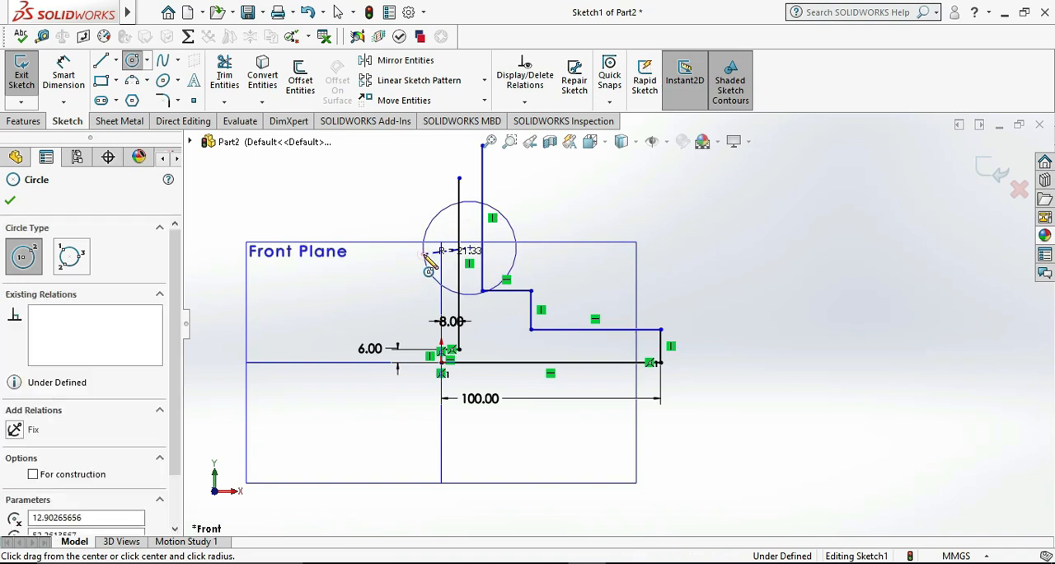
Dimension the diameter of the circle between the two tall vertical lines to 40 mm
{"action": "left_click", "coordinate": [66, 70]}
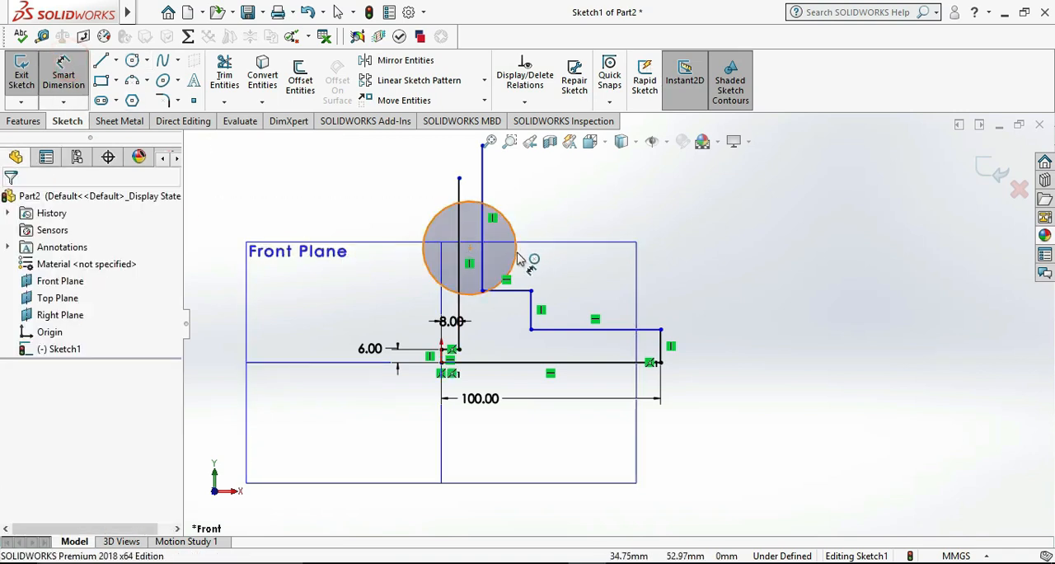
{"action": "left_click", "coordinate": [521, 257]}
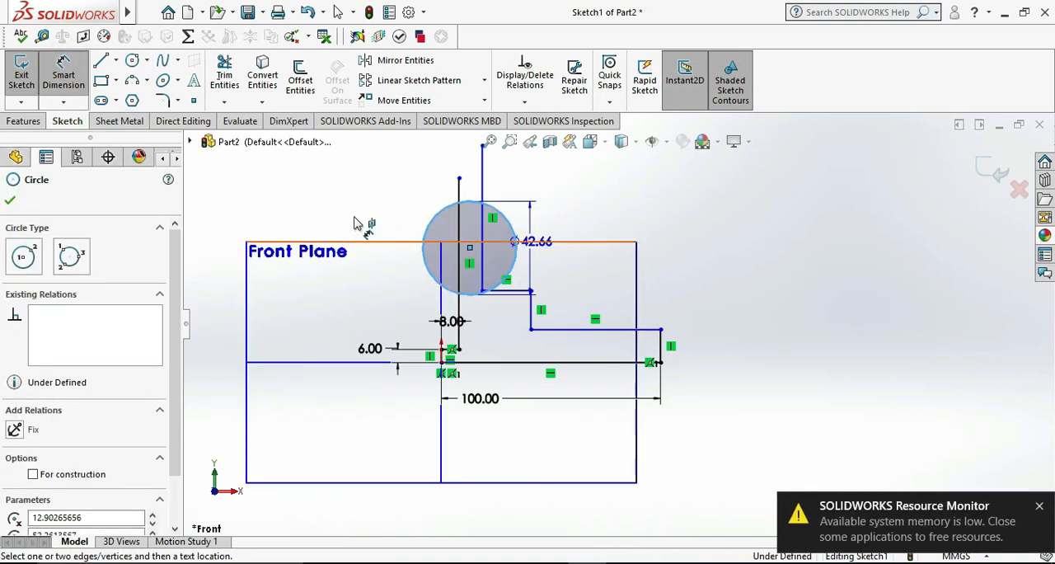
{"action": "scroll", "coordinate": [361, 193], "scroll_direction": "up", "scroll_amount": 2}
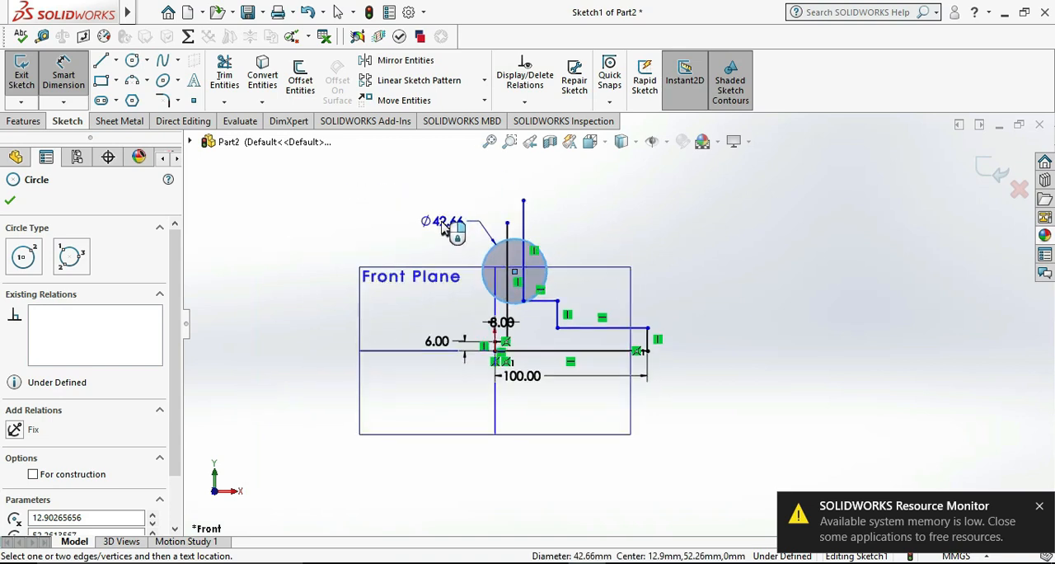
{"action": "left_click", "coordinate": [442, 230]}
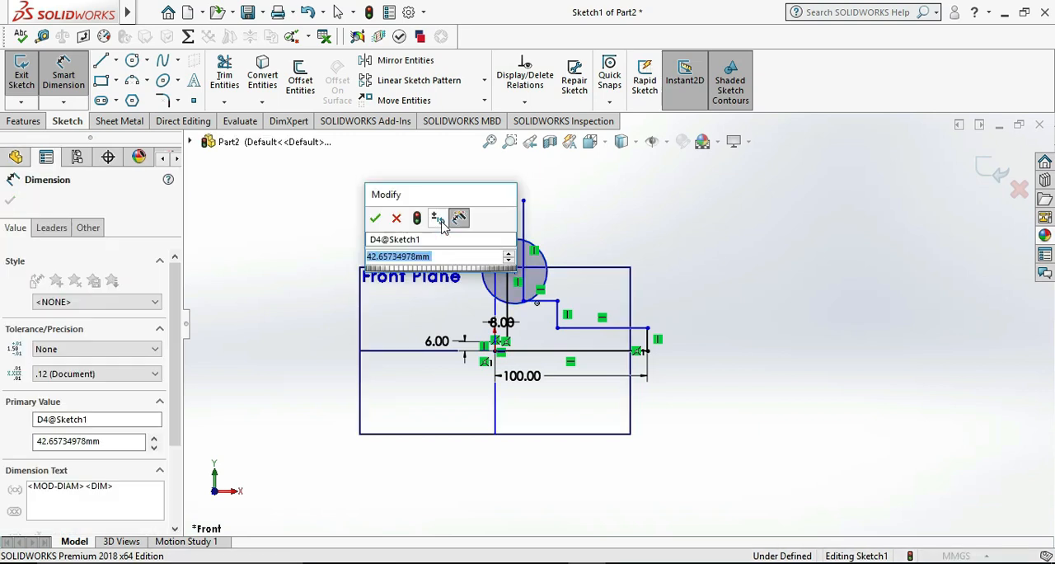
{"action": "type", "text": "40"}
{"action": "key", "text": "Return"}
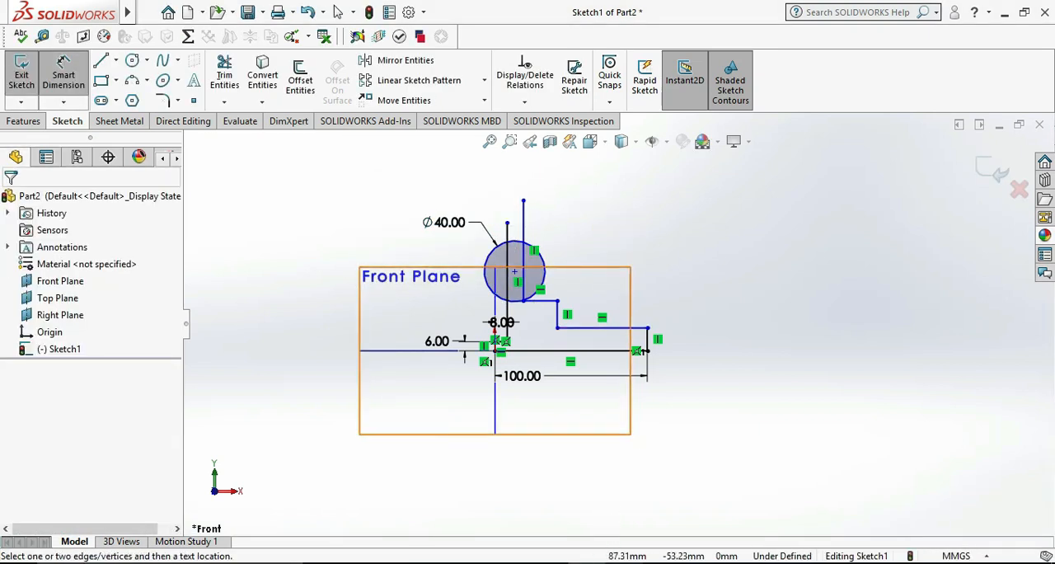
Consult the reference drawing and dimension the horizontal distance from the origin to the circle's centre to 25 mm
{"action": "left_click", "coordinate": [620, 563]}
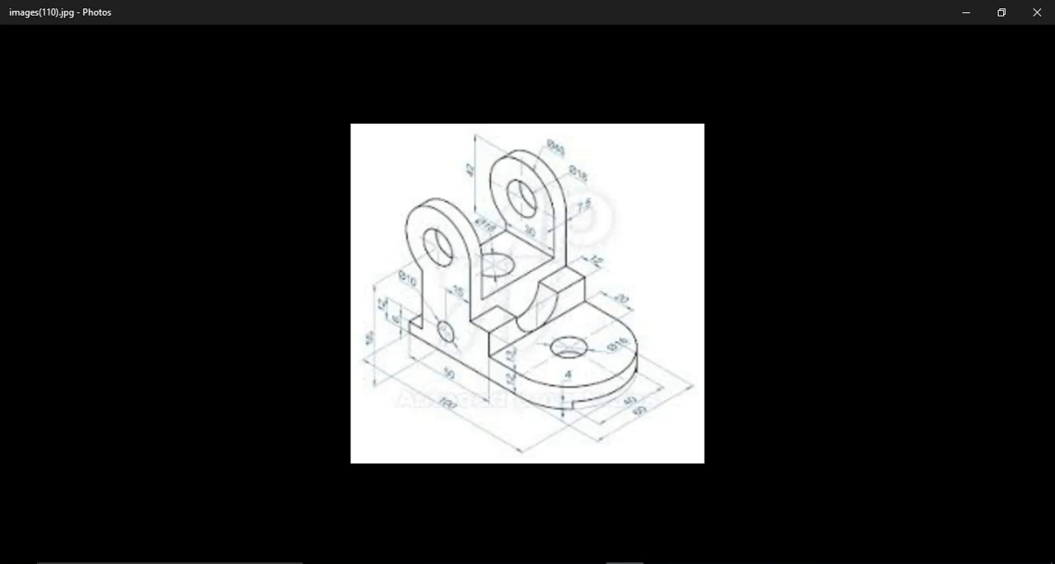
{"action": "left_click", "coordinate": [624, 563]}
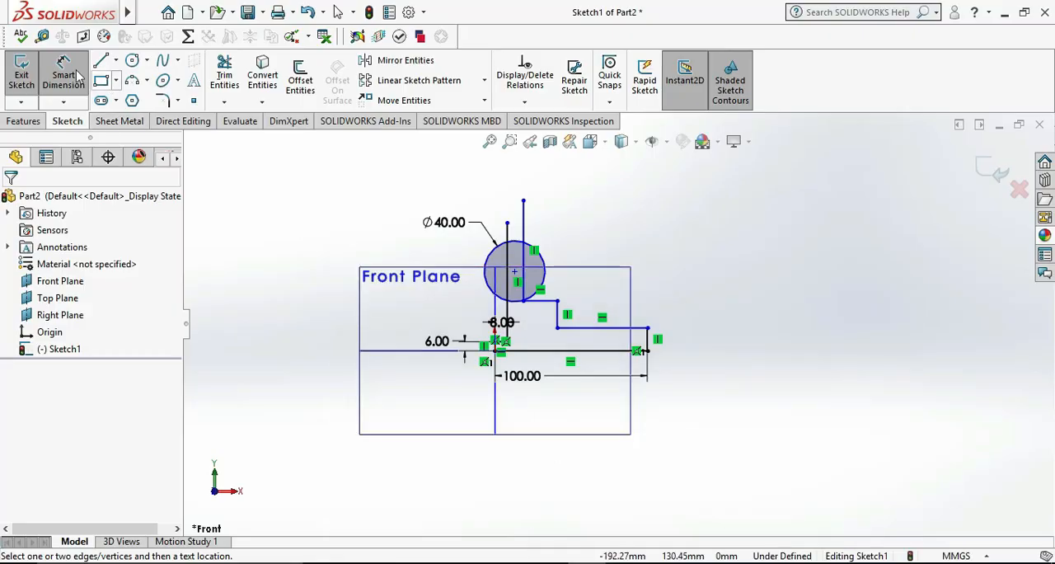
{"action": "left_click", "coordinate": [515, 273]}
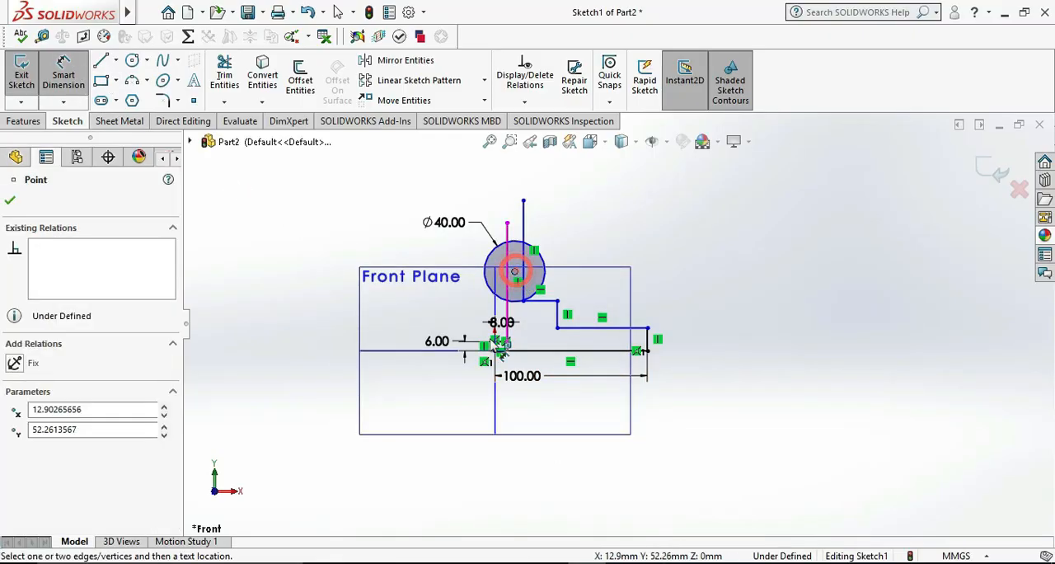
{"action": "left_click", "coordinate": [499, 356]}
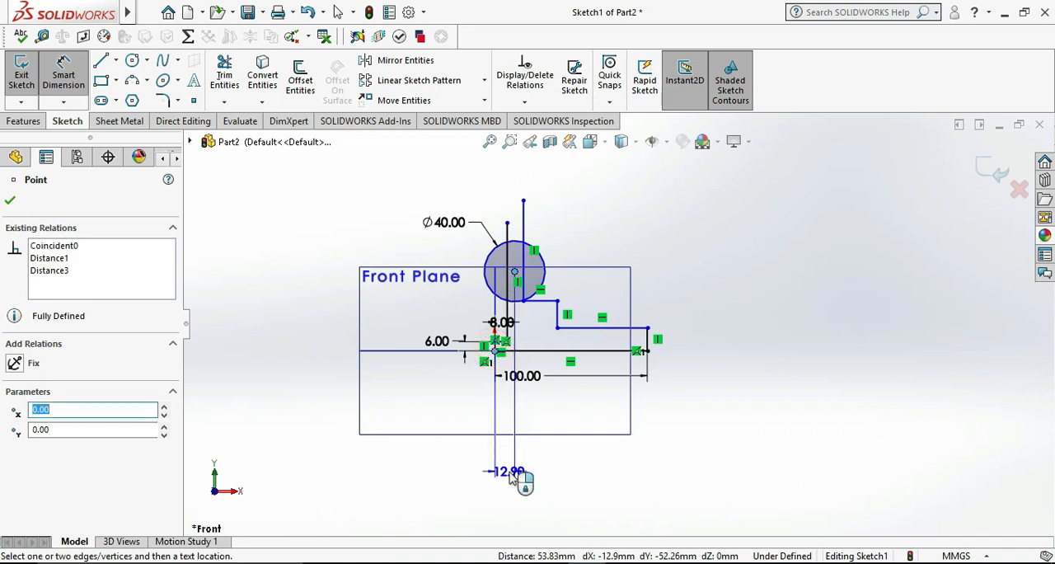
{"action": "left_click", "coordinate": [513, 476]}
{"action": "type", "text": "25"}
{"action": "key", "text": "Return"}
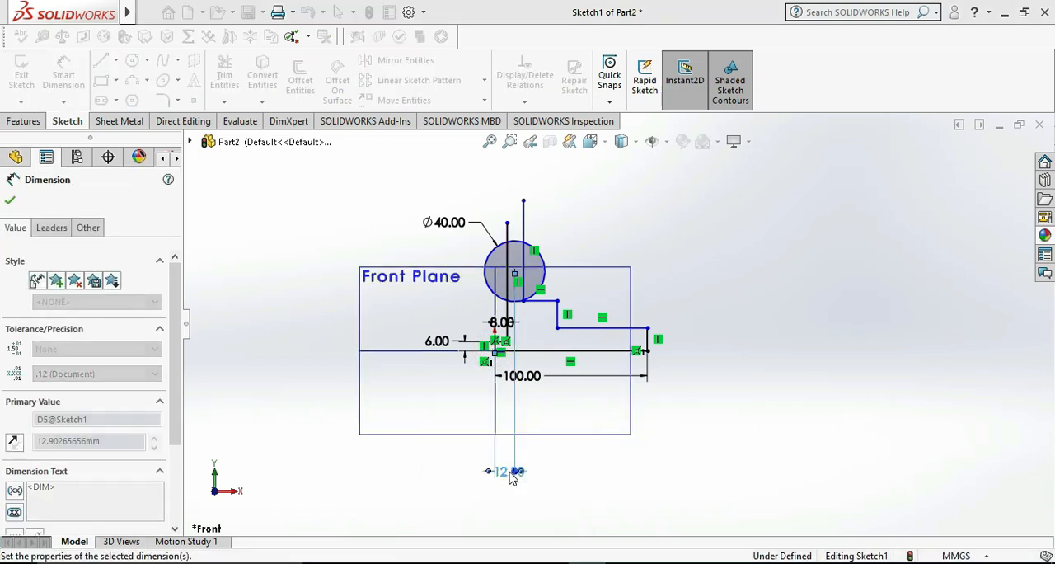
{"action": "left_click", "coordinate": [827, 306]}
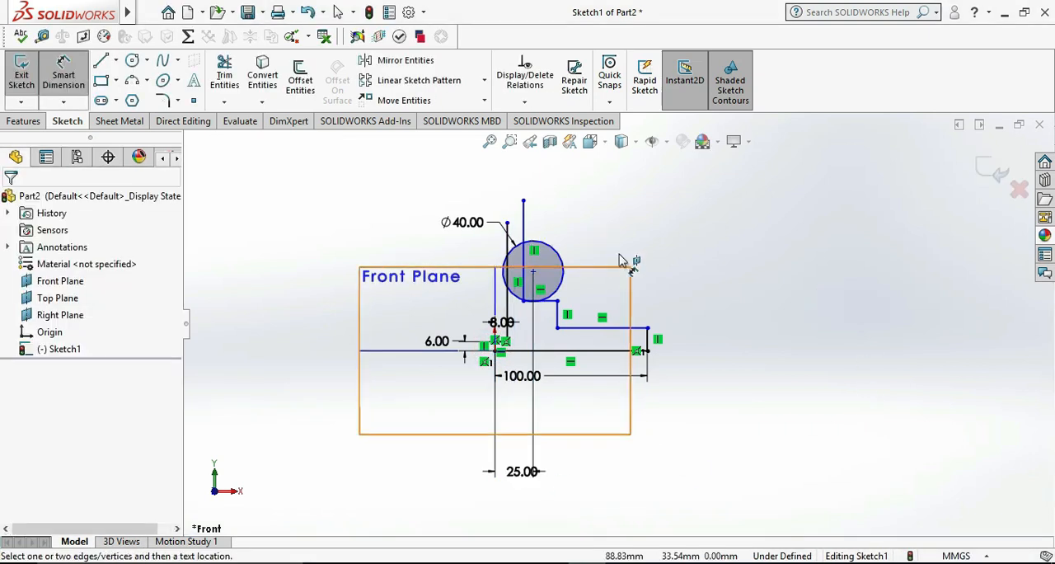
Consult the reference drawing and dimension the height of the circle's centre above the base line to 55 mm
{"action": "scroll", "coordinate": [601, 236], "scroll_direction": "down", "scroll_amount": 2}
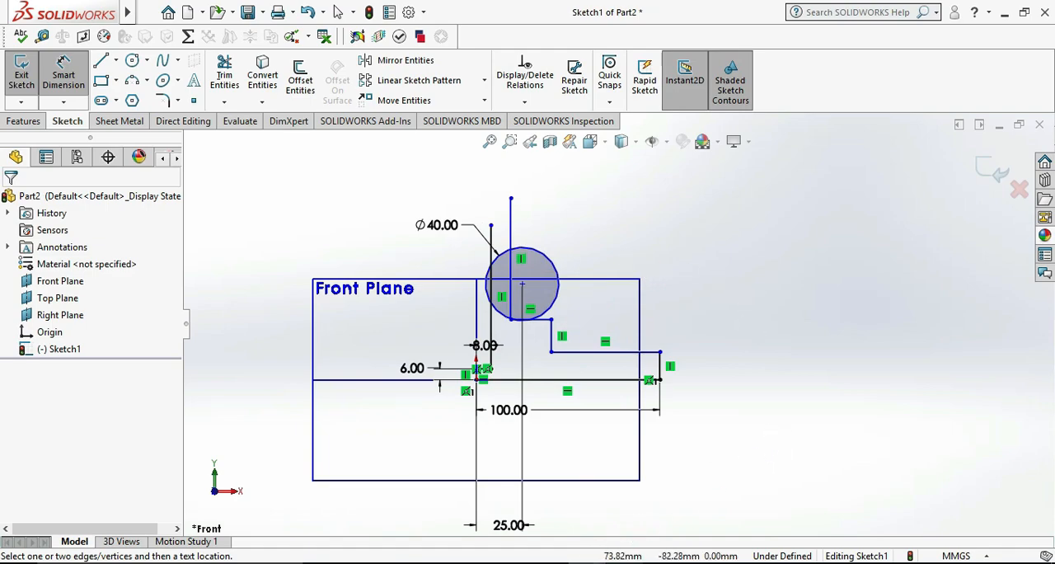
{"action": "left_click", "coordinate": [623, 562]}
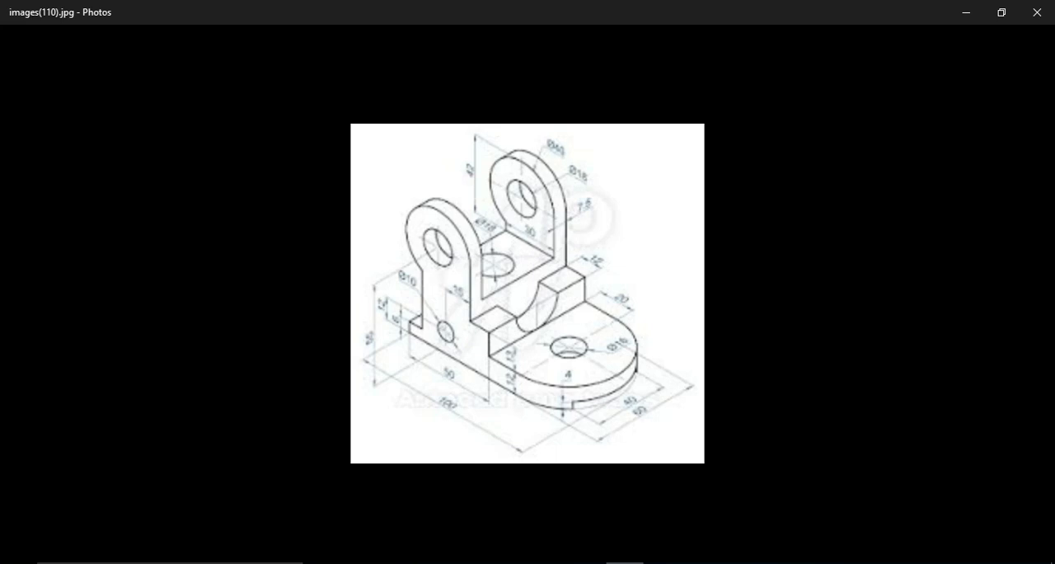
{"action": "left_click", "coordinate": [624, 562]}
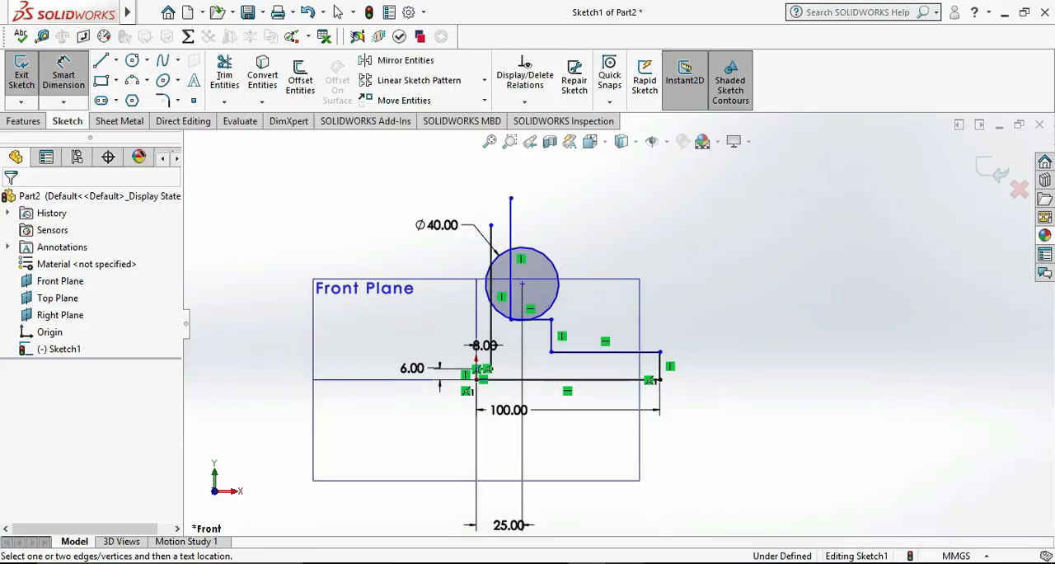
{"action": "left_click", "coordinate": [522, 286]}
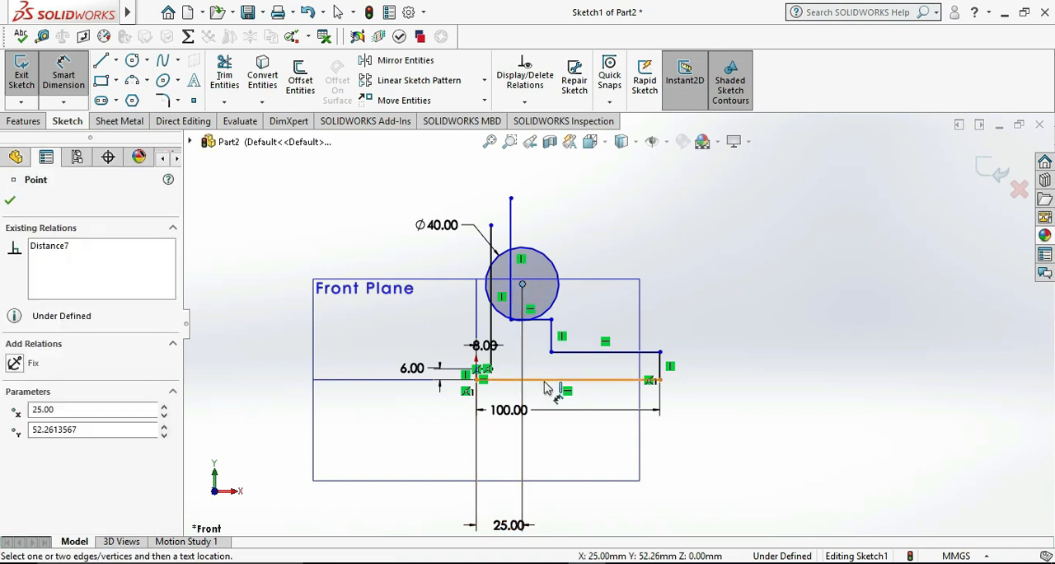
{"action": "left_click", "coordinate": [541, 379]}
{"action": "left_click", "coordinate": [360, 320]}
{"action": "type", "text": "55"}
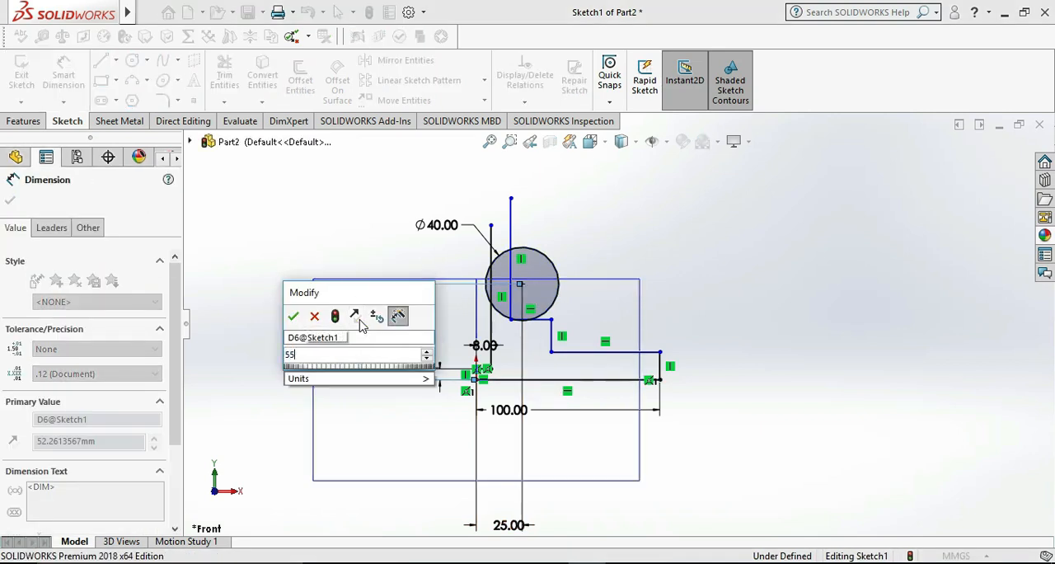
{"action": "key", "text": "Return"}
{"action": "left_click", "coordinate": [790, 370]}
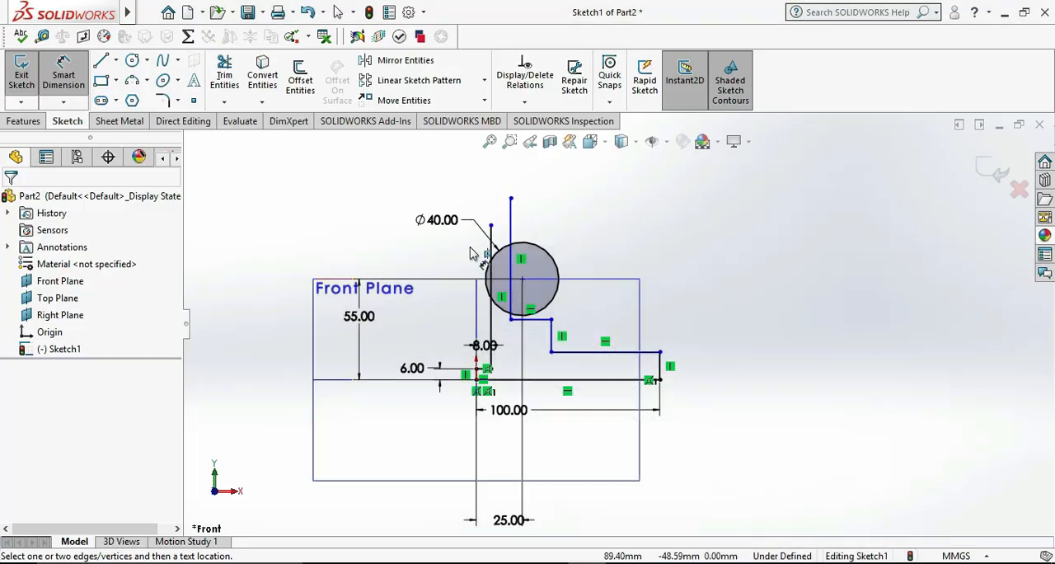
Sketch a smaller circle of about 16 mm diameter concentric with the 40 mm circle
{"action": "left_click", "coordinate": [133, 61]}
{"action": "left_click", "coordinate": [521, 279]}
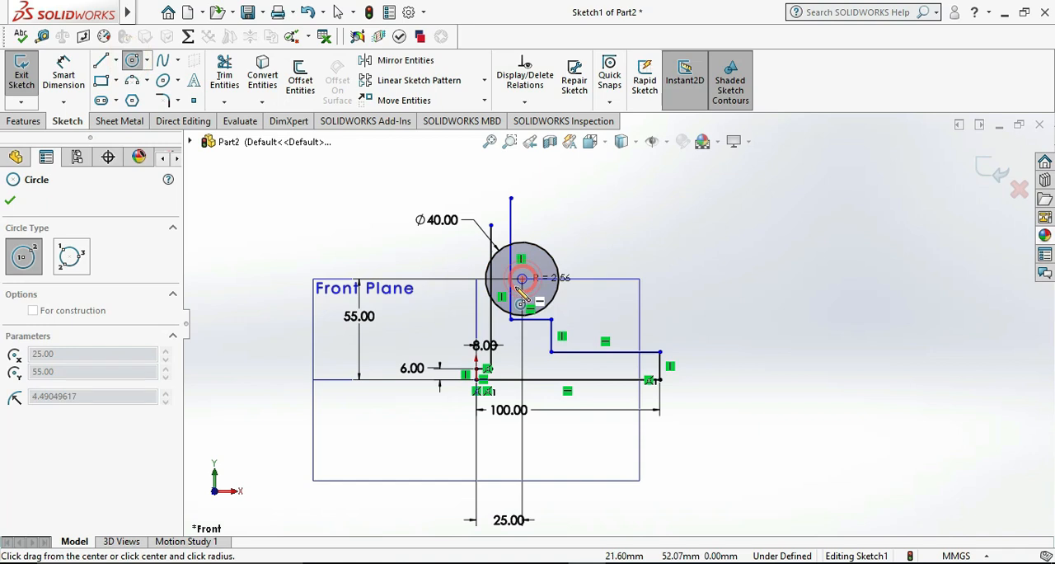
{"action": "left_click", "coordinate": [527, 306]}
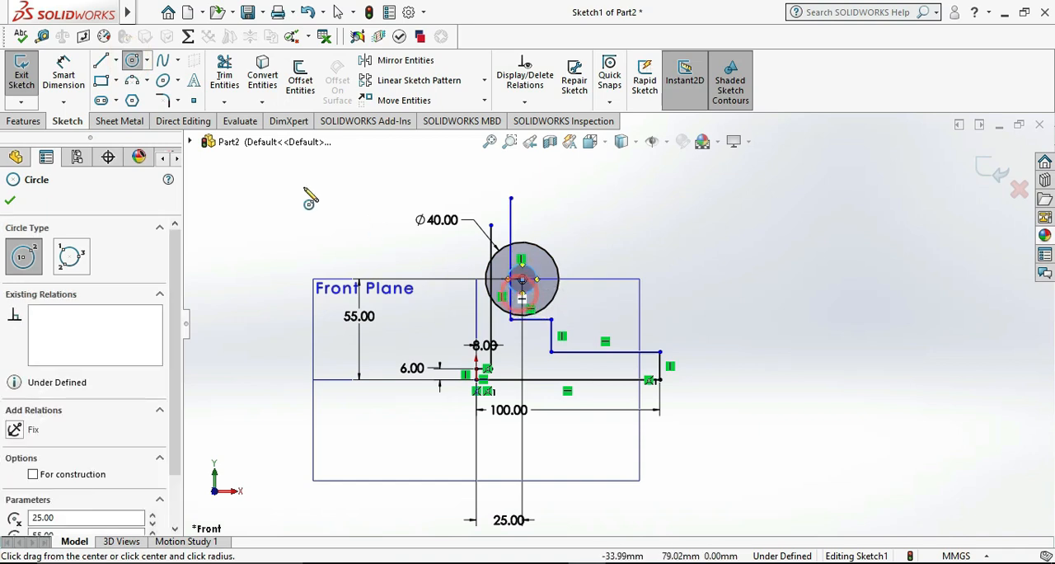
Dimension the inner concentric circle's diameter to 18 mm
{"action": "left_click", "coordinate": [63, 74]}
{"action": "left_click", "coordinate": [537, 293]}
{"action": "left_click", "coordinate": [605, 310]}
{"action": "type", "text": "1"}
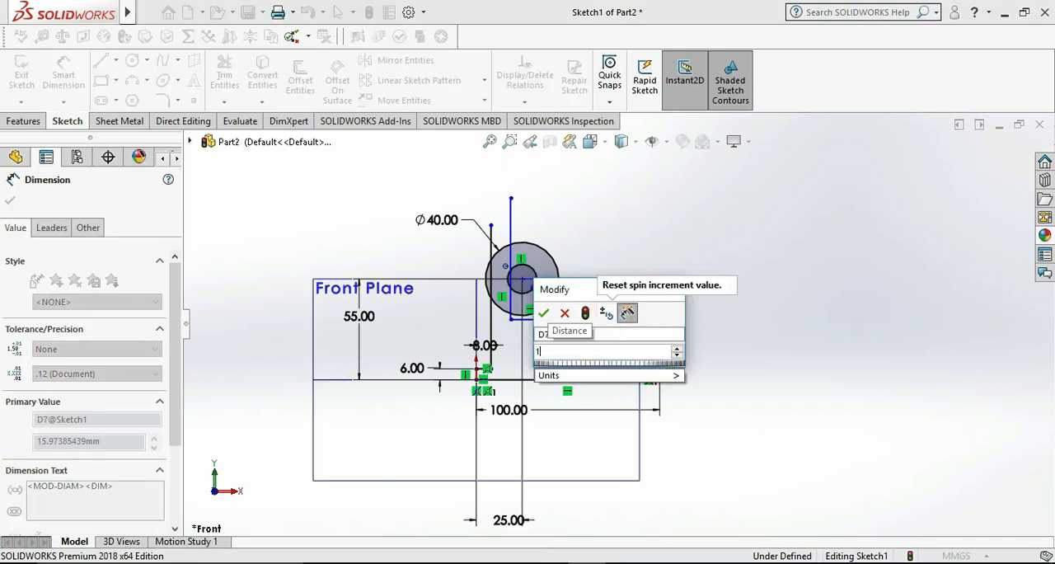
{"action": "type", "text": "8"}
{"action": "key", "text": "Return"}
{"action": "left_click", "coordinate": [755, 313]}
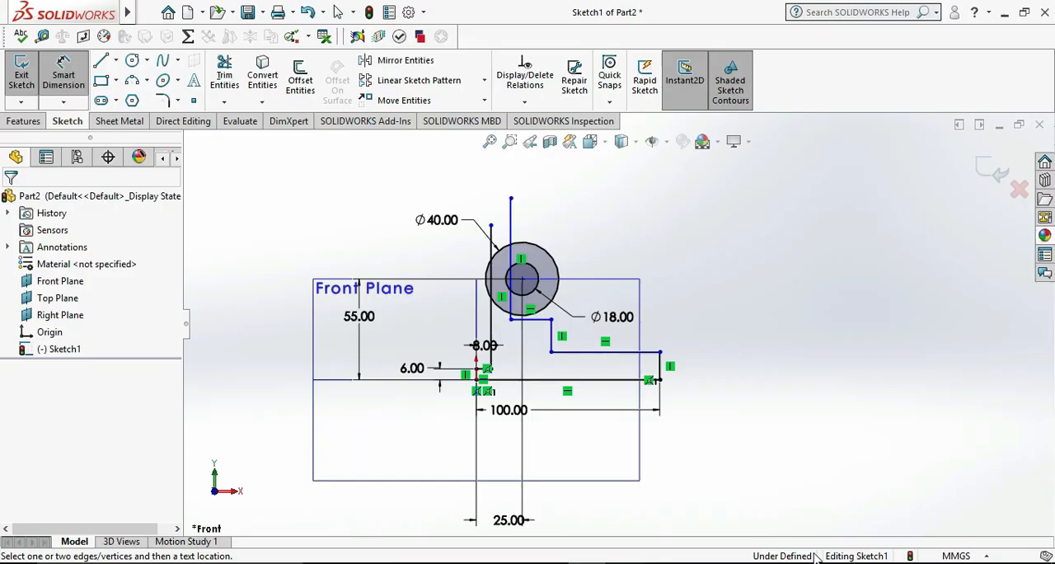
Sketch a circle of about 9.4 mm diameter between the step and the base line, directly below the concentric circles' centre
{"action": "left_click", "coordinate": [132, 61]}
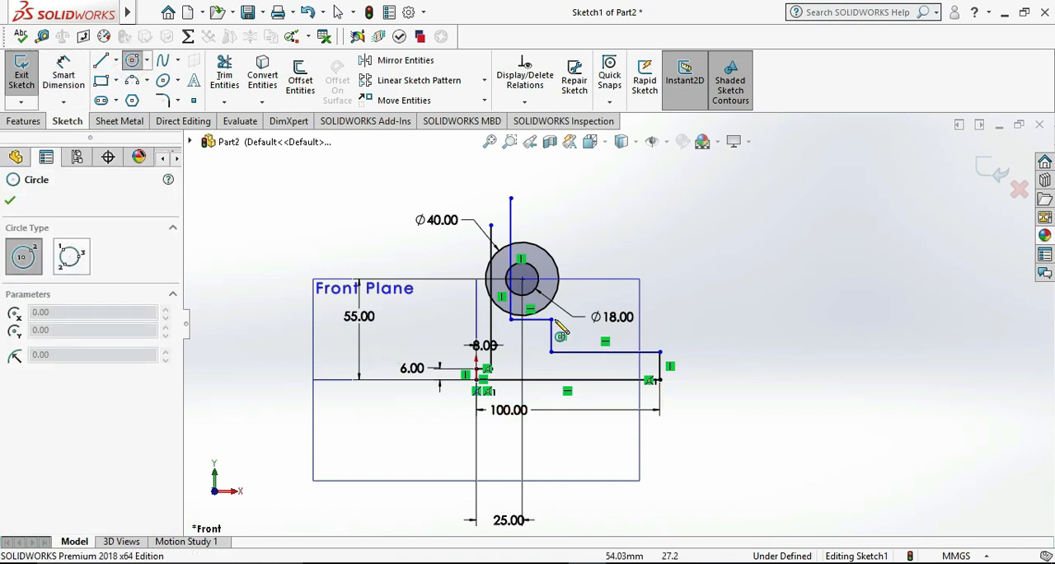
{"action": "scroll", "coordinate": [534, 296], "scroll_direction": "down", "scroll_amount": 3}
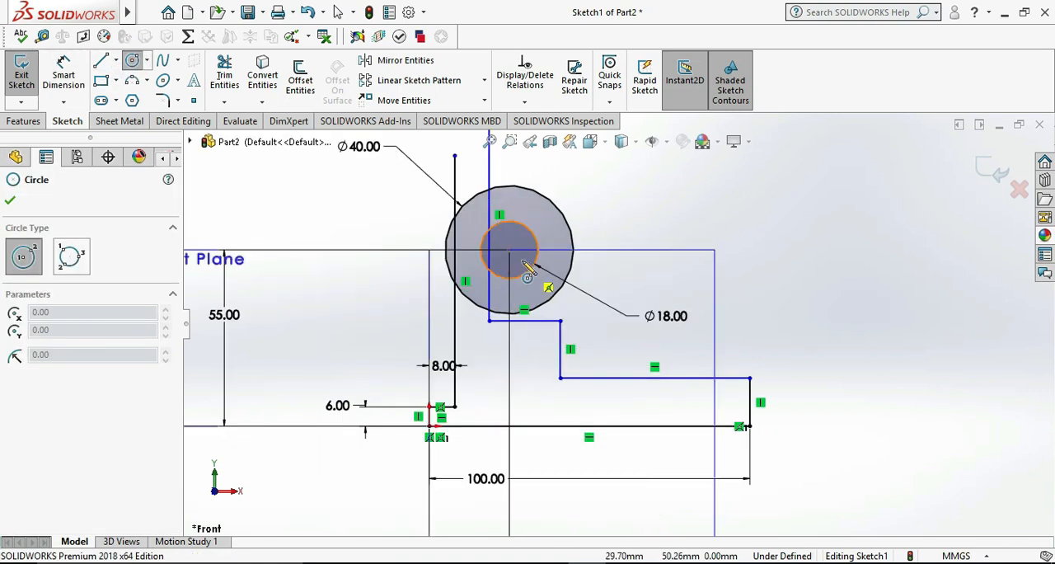
{"action": "left_click", "coordinate": [510, 373]}
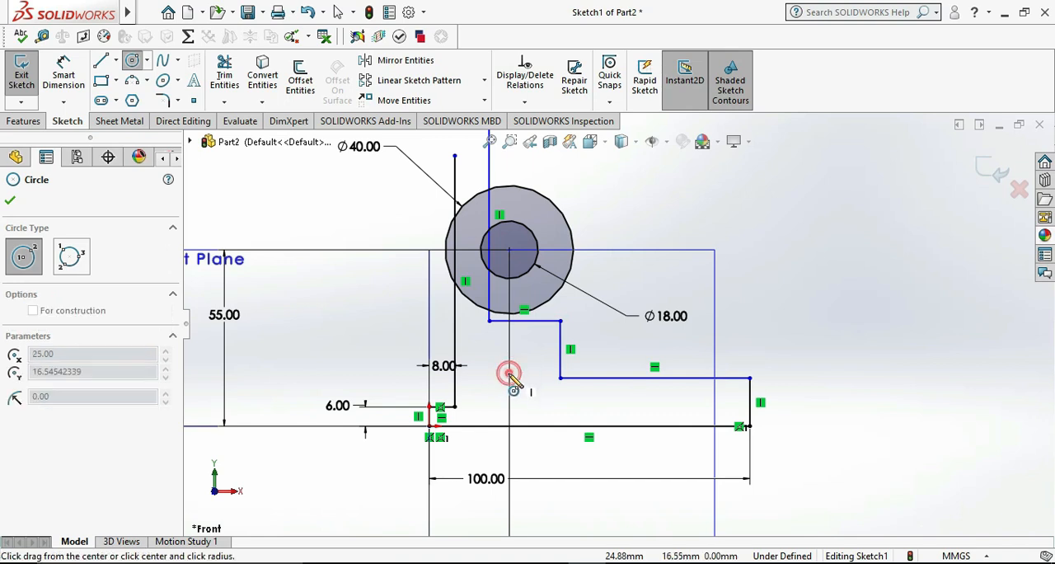
{"action": "left_click", "coordinate": [524, 373]}
Dimension the lower small circle's diameter to 10 mm
{"action": "left_click", "coordinate": [69, 74]}
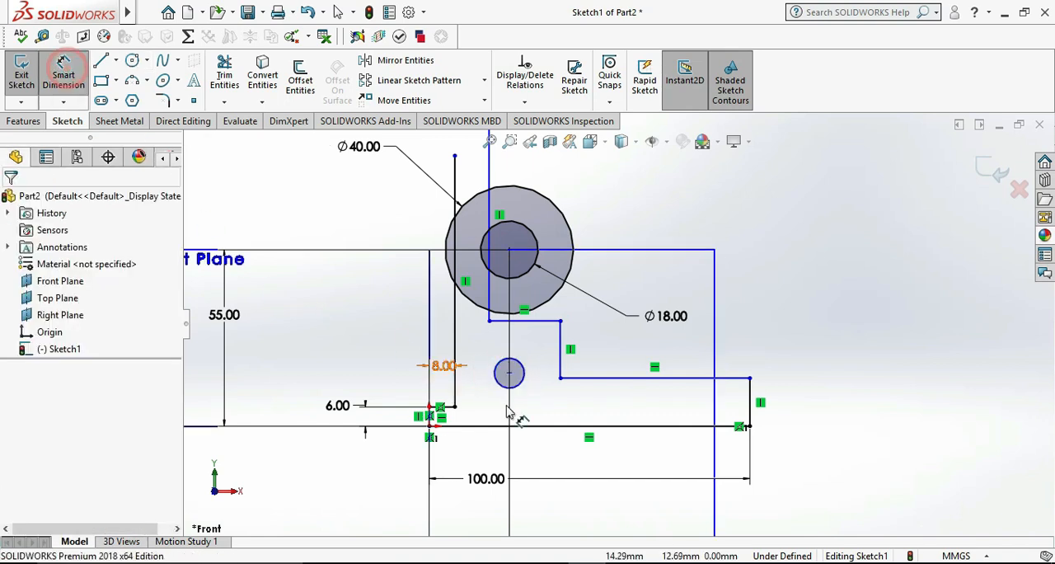
{"action": "left_click", "coordinate": [530, 360]}
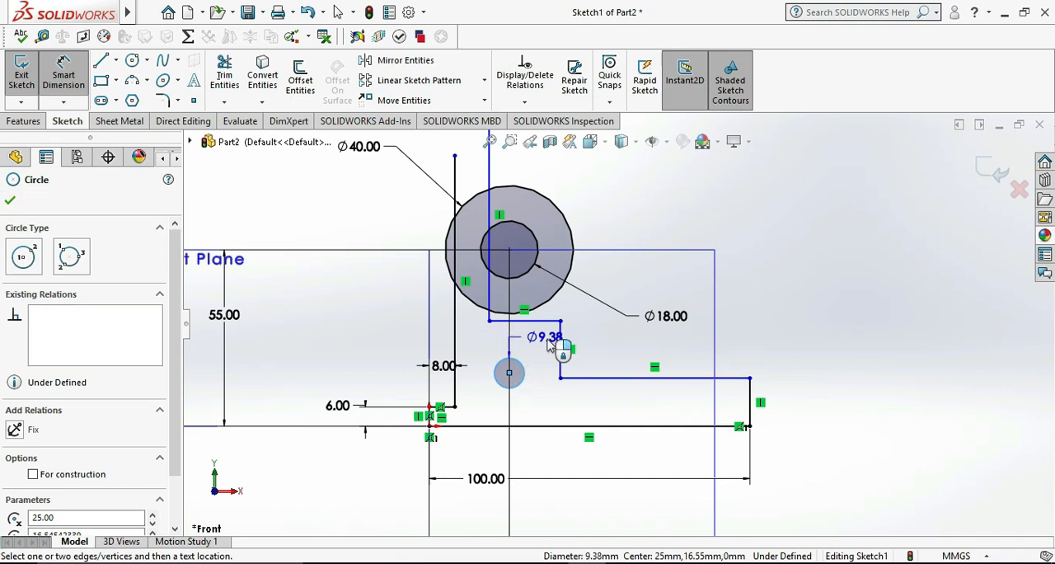
{"action": "left_click", "coordinate": [603, 342]}
{"action": "type", "text": "10"}
{"action": "key", "text": "Return"}
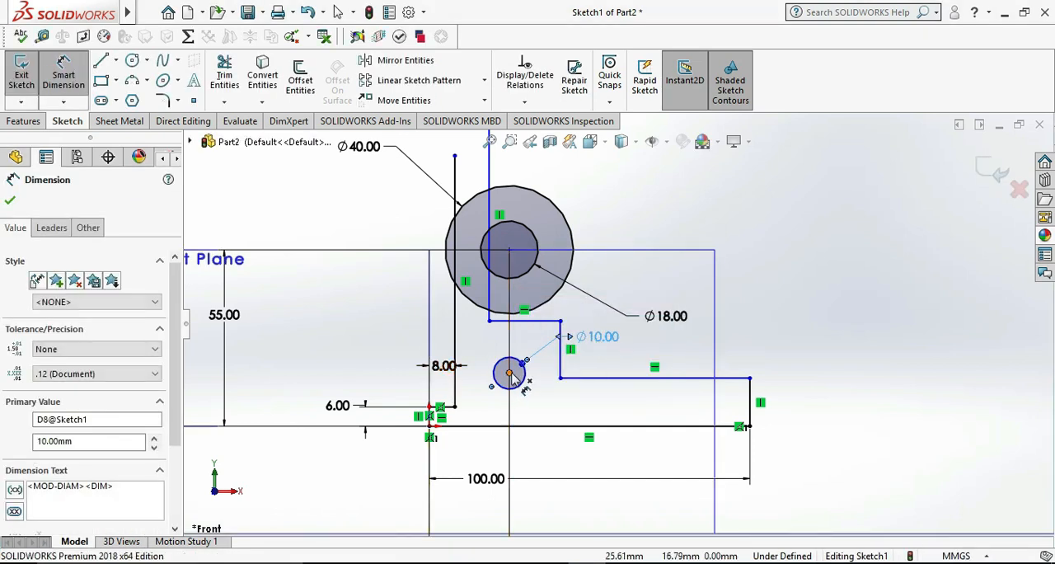
Dimension the height of the 10 mm circle's centre above the base line to 12 mm
{"action": "left_click", "coordinate": [442, 419]}
{"action": "left_click", "coordinate": [449, 426]}
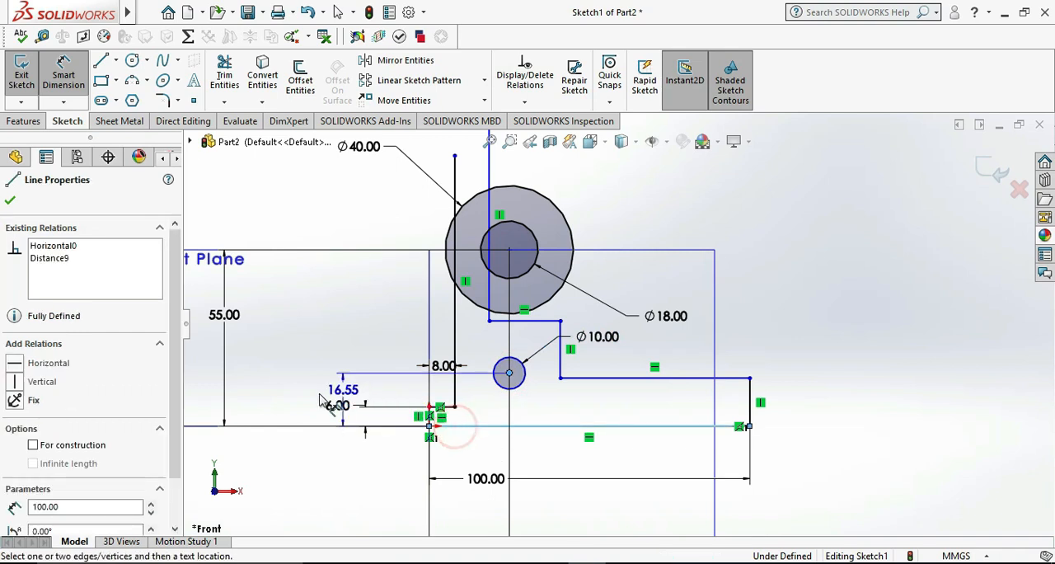
{"action": "left_click", "coordinate": [290, 399]}
{"action": "type", "text": "12"}
{"action": "key", "text": "Return"}
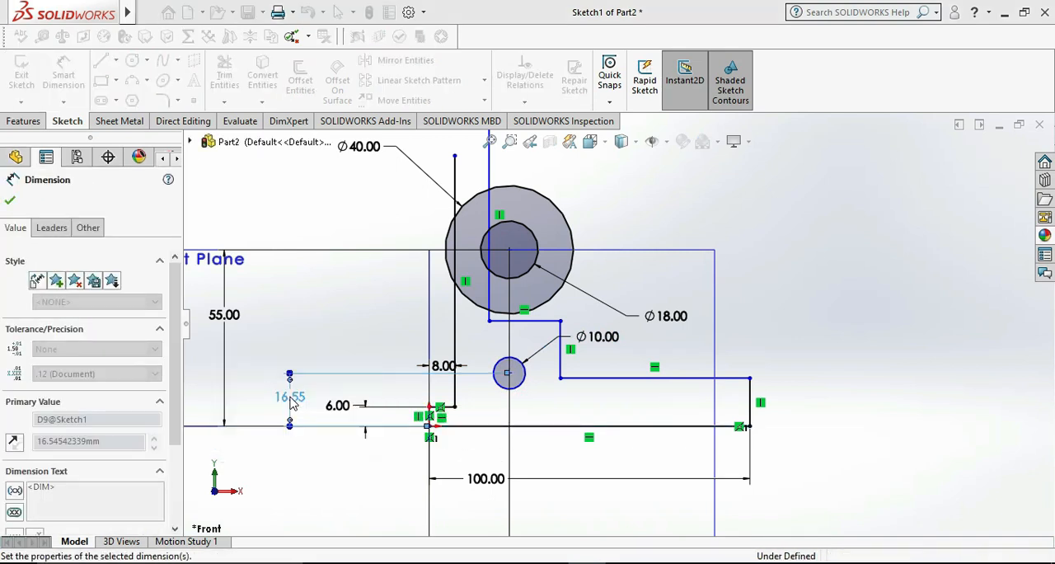
{"action": "left_click", "coordinate": [920, 378]}
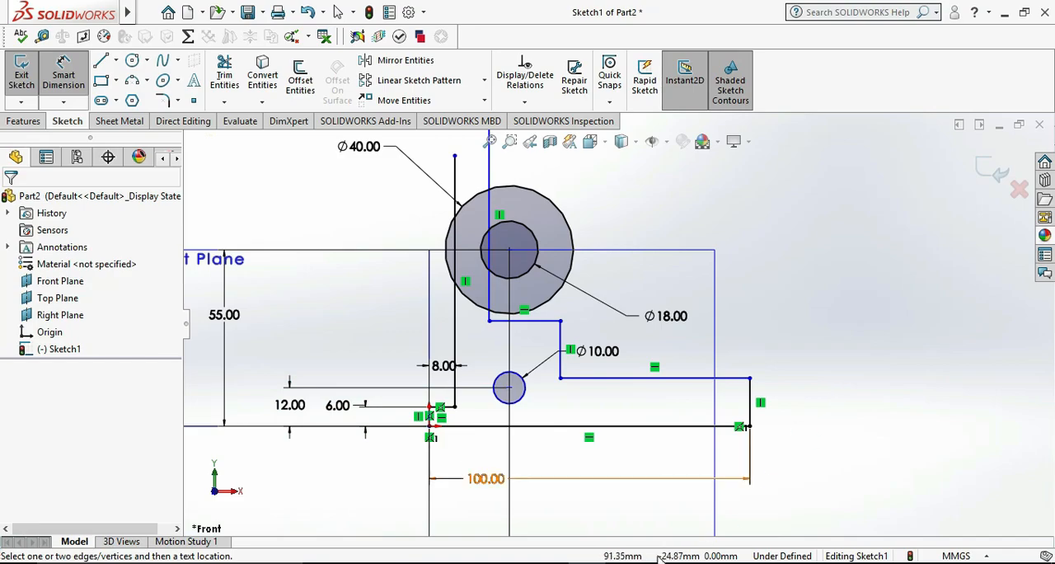
After consulting the reference drawing, trim the left tall vertical line inside the 40 mm circle and delete its leftover segment above the circle
{"action": "left_click", "coordinate": [625, 562]}
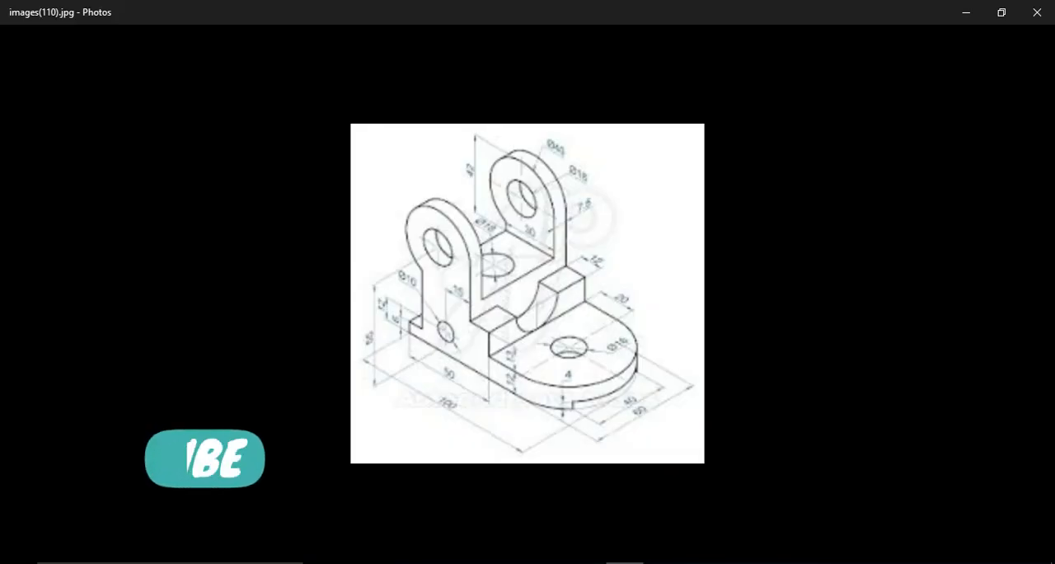
{"action": "left_click", "coordinate": [625, 562]}
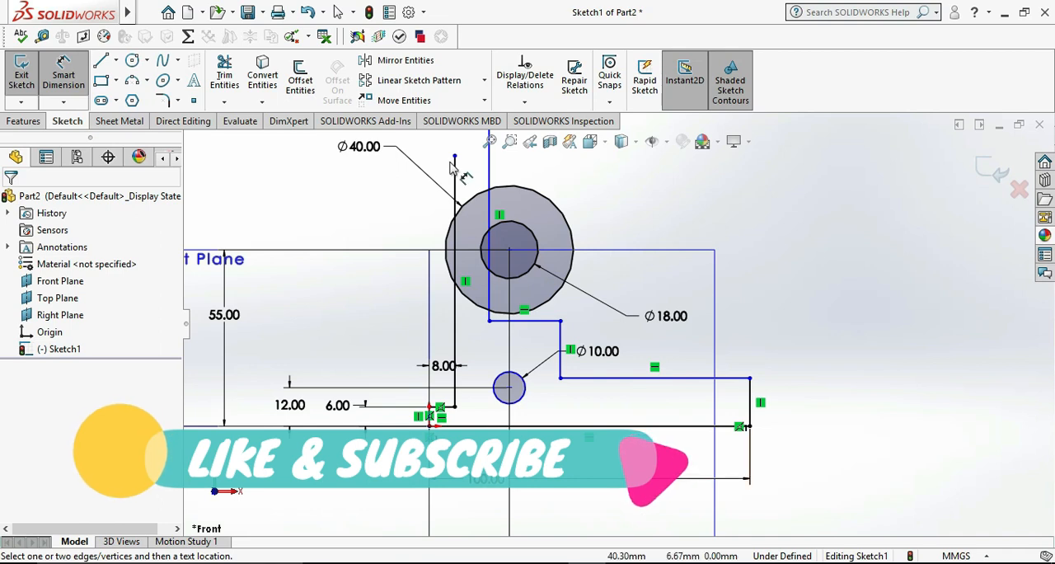
{"action": "left_click", "coordinate": [235, 76]}
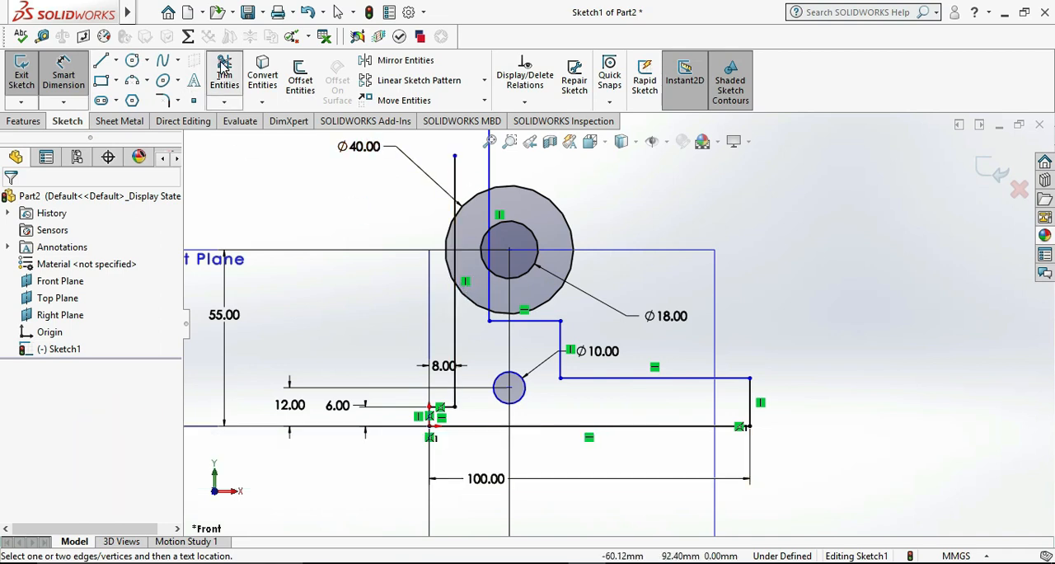
{"action": "scroll", "coordinate": [472, 274], "scroll_direction": "down", "scroll_amount": 3}
{"action": "left_click", "coordinate": [468, 280]}
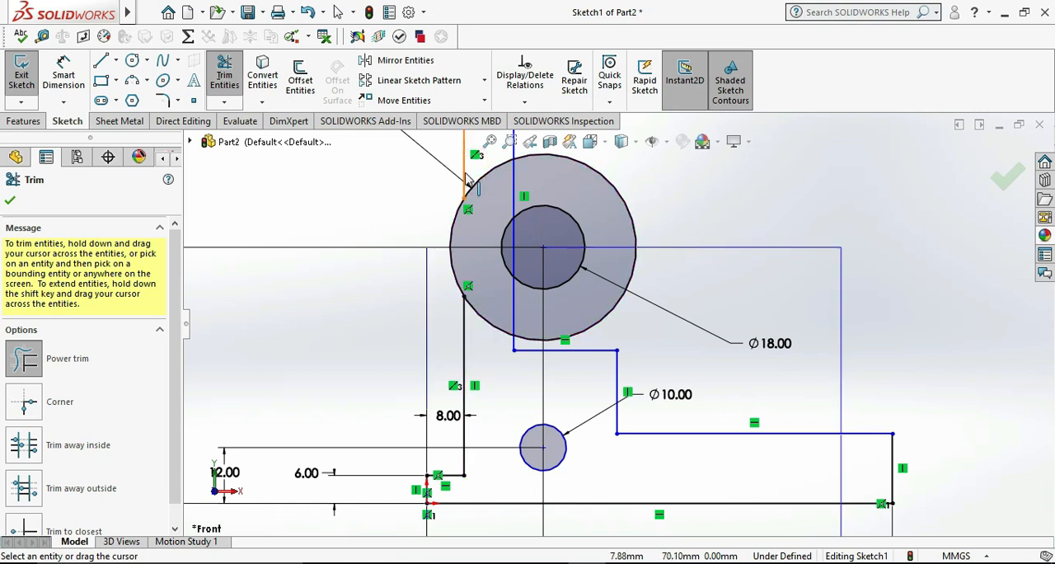
{"action": "key", "text": "Escape"}
{"action": "left_click", "coordinate": [466, 175]}
{"action": "key", "text": "Delete"}
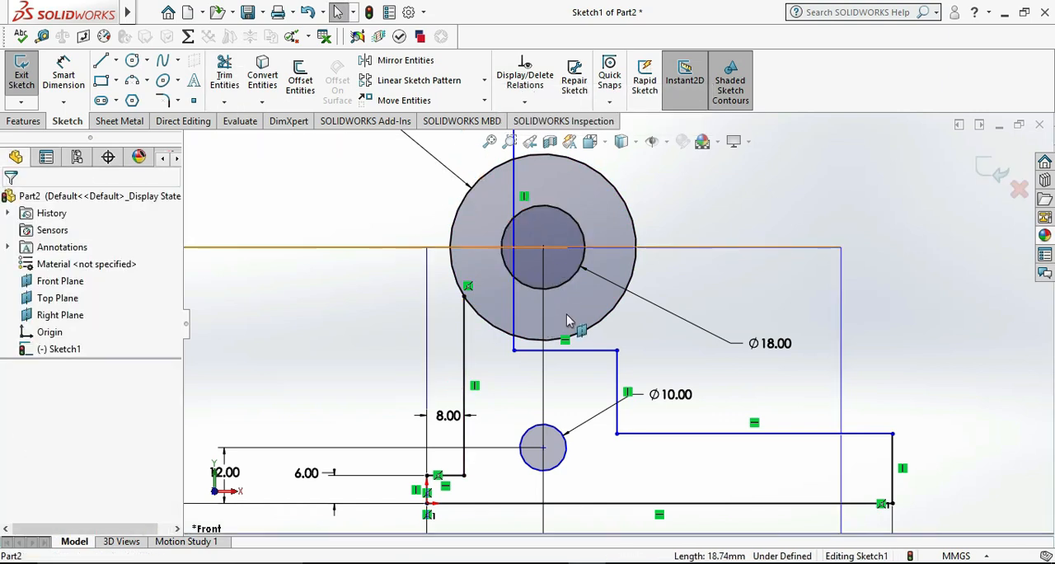
Dimension the horizontal spacing between the left vertical line and the tall vertical line to 30 mm
{"action": "scroll", "coordinate": [561, 320], "scroll_direction": "up", "scroll_amount": 2}
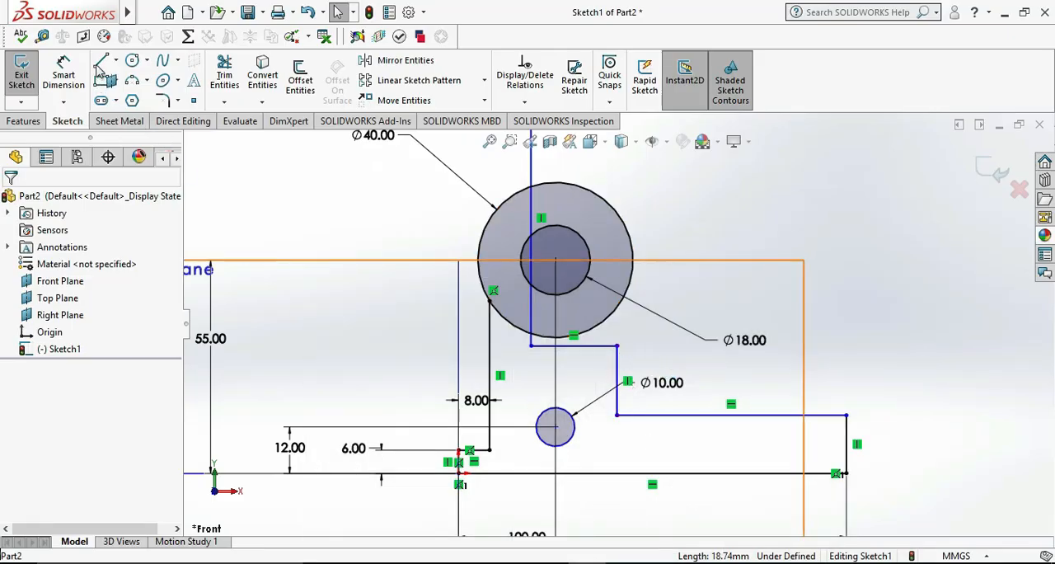
{"action": "left_click", "coordinate": [70, 69]}
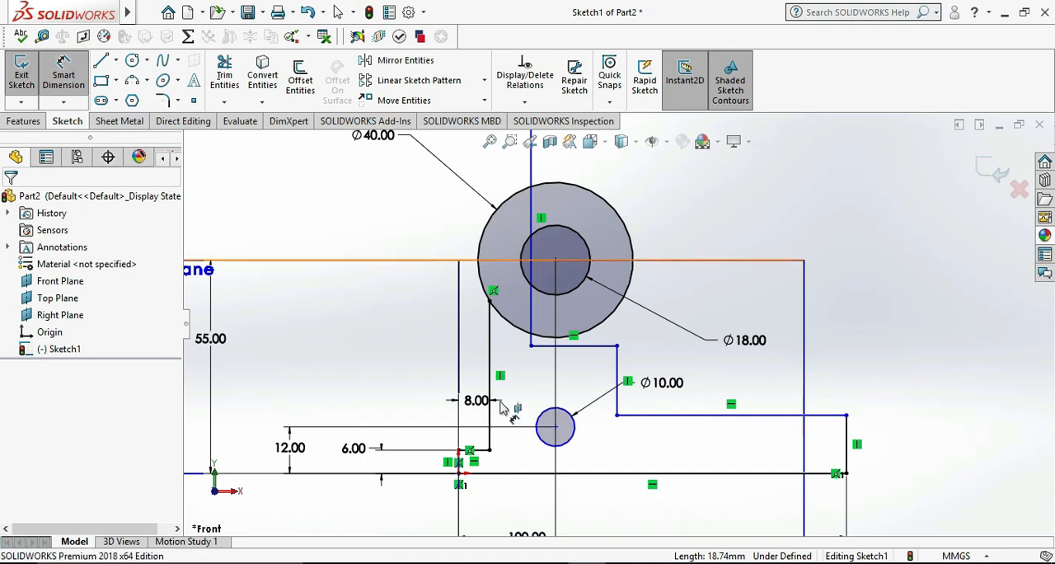
{"action": "left_click", "coordinate": [489, 353]}
{"action": "left_click", "coordinate": [532, 330]}
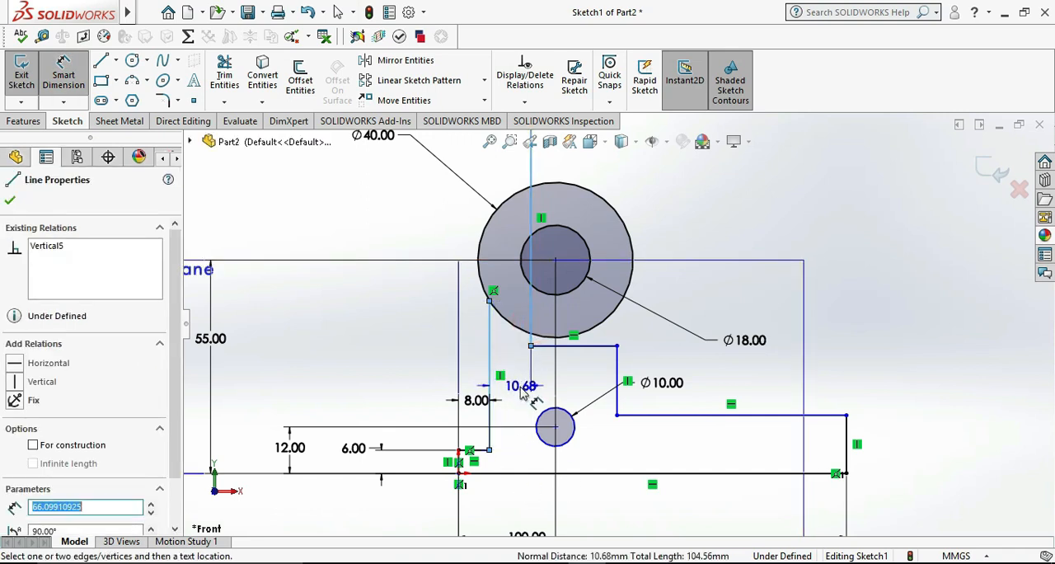
{"action": "left_click", "coordinate": [521, 394]}
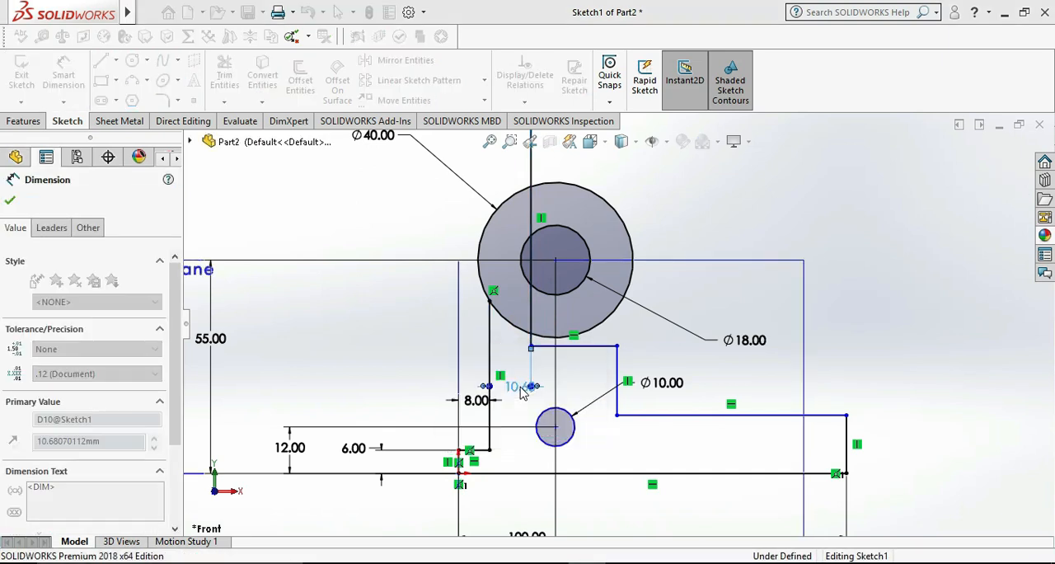
{"action": "type", "text": "30"}
{"action": "key", "text": "Return"}
{"action": "left_click", "coordinate": [959, 346]}
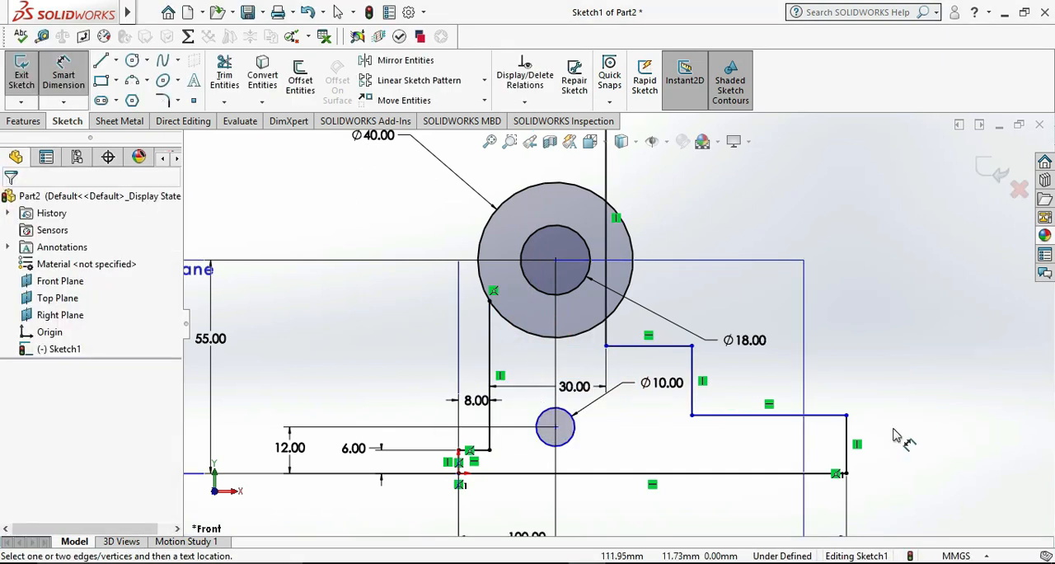
After consulting the reference drawing, dimension the short vertical line at the base's far right end to 12 mm
{"action": "left_click", "coordinate": [624, 562]}
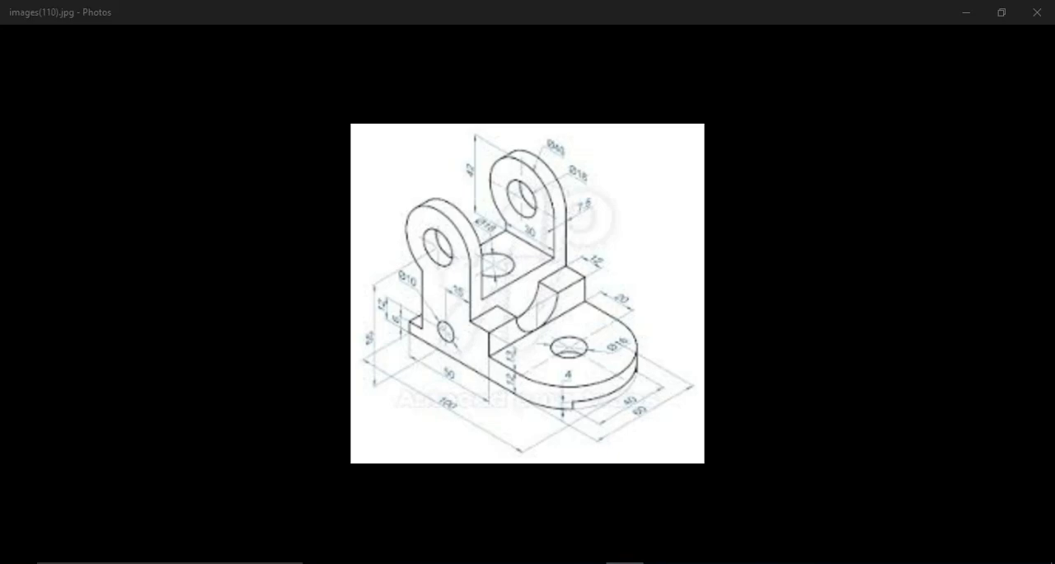
{"action": "key", "text": "alt+Tab"}
{"action": "left_click", "coordinate": [848, 443]}
{"action": "left_click", "coordinate": [865, 453]}
{"action": "type", "text": "12"}
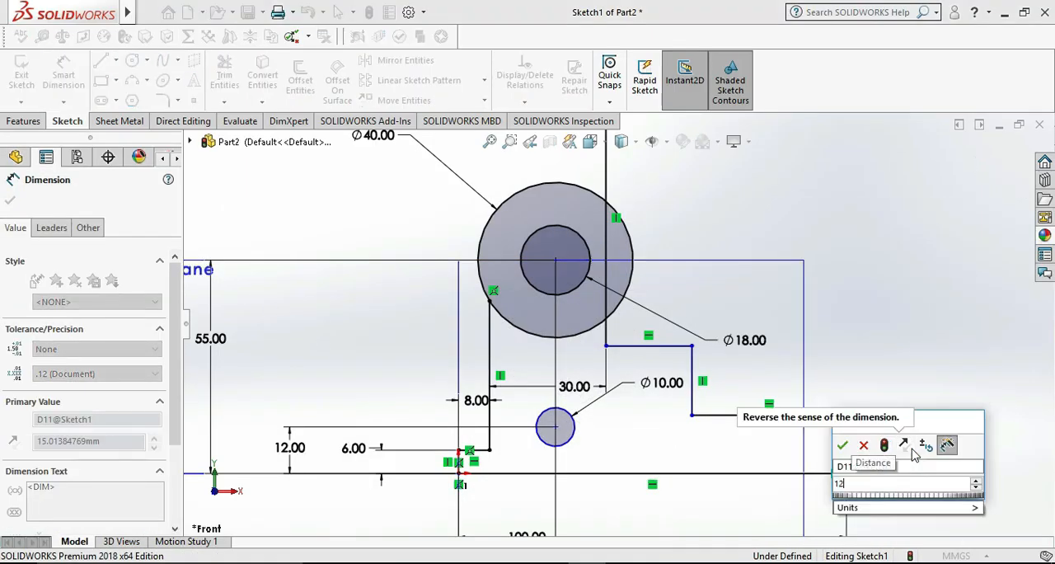
{"action": "key", "text": "Return"}
{"action": "left_click", "coordinate": [906, 318]}
Dimension the height of the step's vertical line above the lower horizontal ledge to 12 mm
{"action": "left_click", "coordinate": [697, 380]}
{"action": "left_click", "coordinate": [733, 380]}
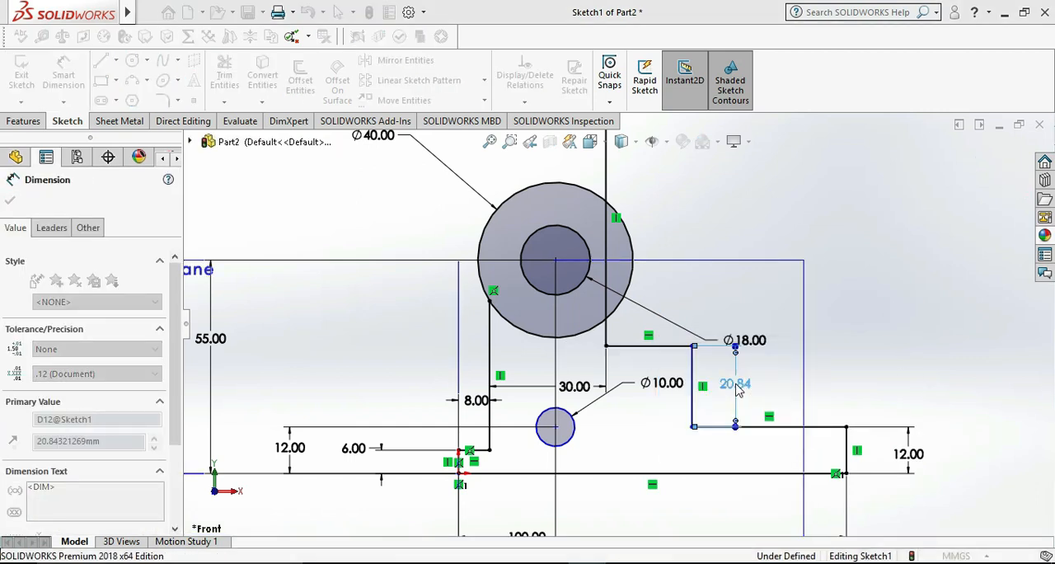
{"action": "type", "text": "12"}
{"action": "key", "text": "Return"}
{"action": "left_click", "coordinate": [872, 391]}
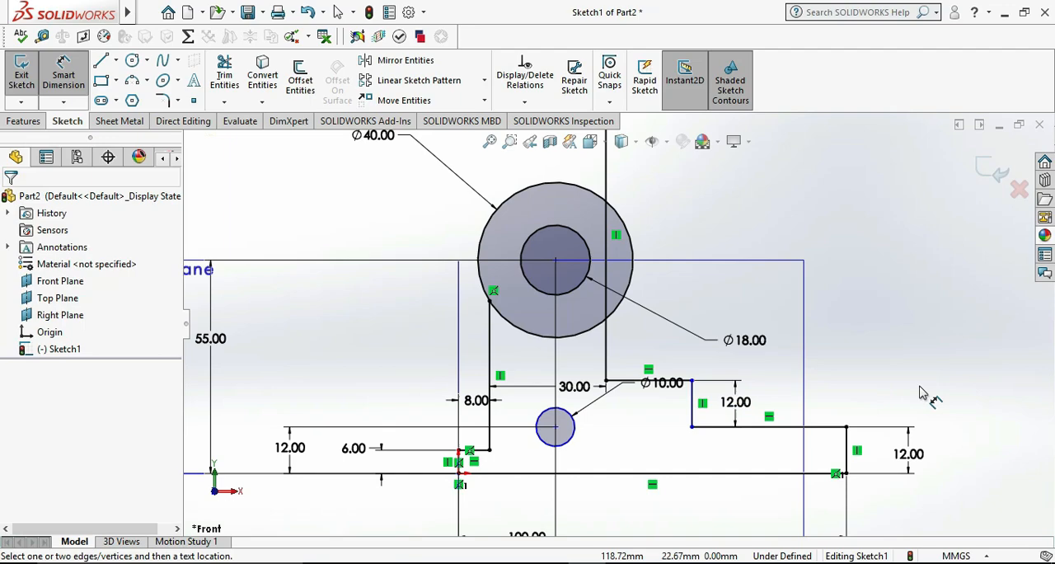
Check the reference drawing and dimension the length of the lower horizontal ledge line to 50 mm
{"action": "key", "text": "alt+Tab"}
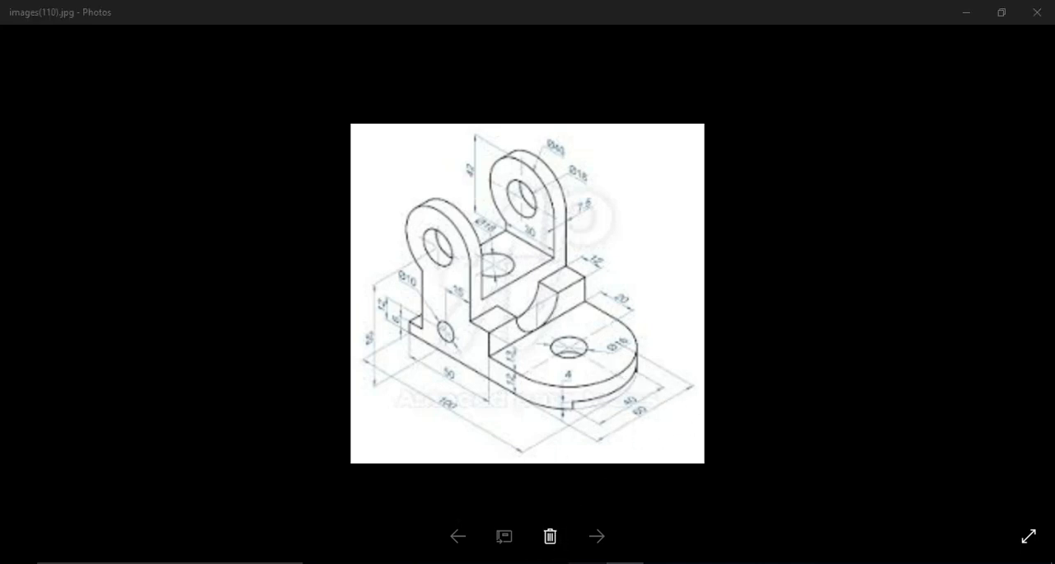
{"action": "key", "text": "alt+Tab"}
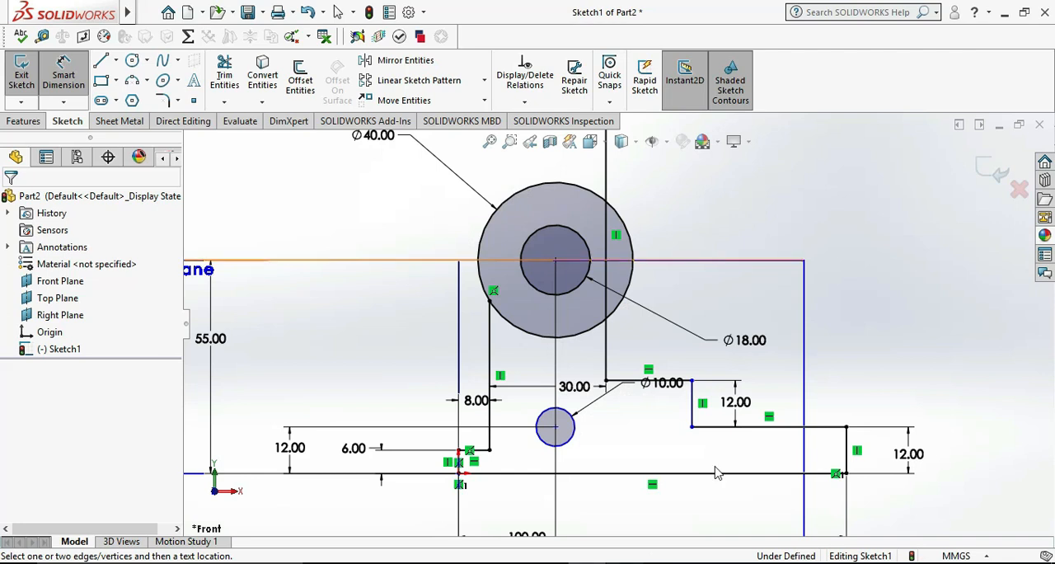
{"action": "left_click", "coordinate": [829, 427]}
{"action": "left_click", "coordinate": [766, 384]}
{"action": "type", "text": "50"}
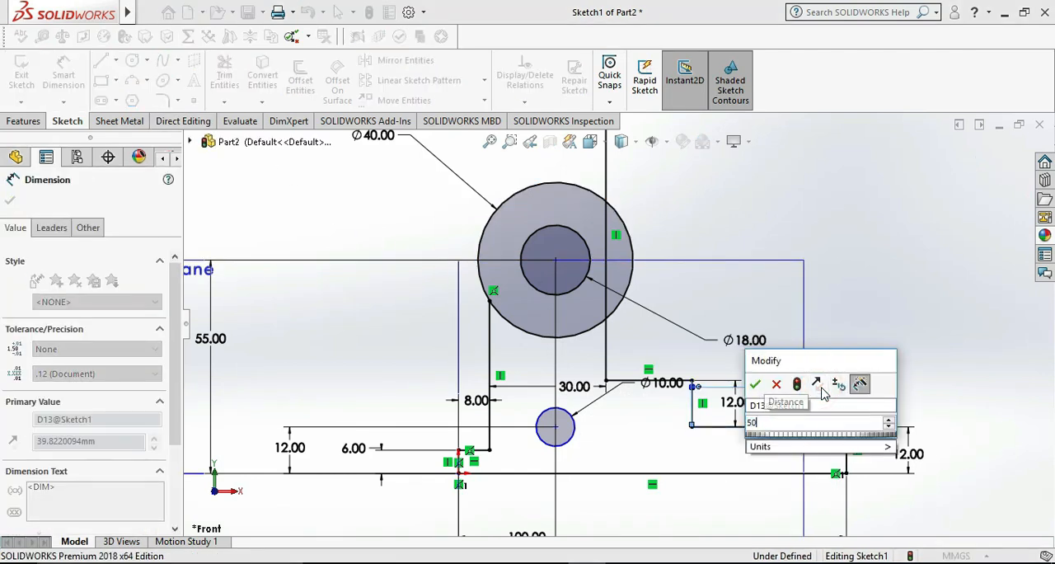
{"action": "key", "text": "Return"}
{"action": "key", "text": "Escape"}
{"action": "key", "text": "Escape"}
Dimension the 10 mm circle's centre 20 mm from the tall vertical line and set the spacing between the two upright lines to 35 mm
{"action": "key", "text": "alt+Tab"}
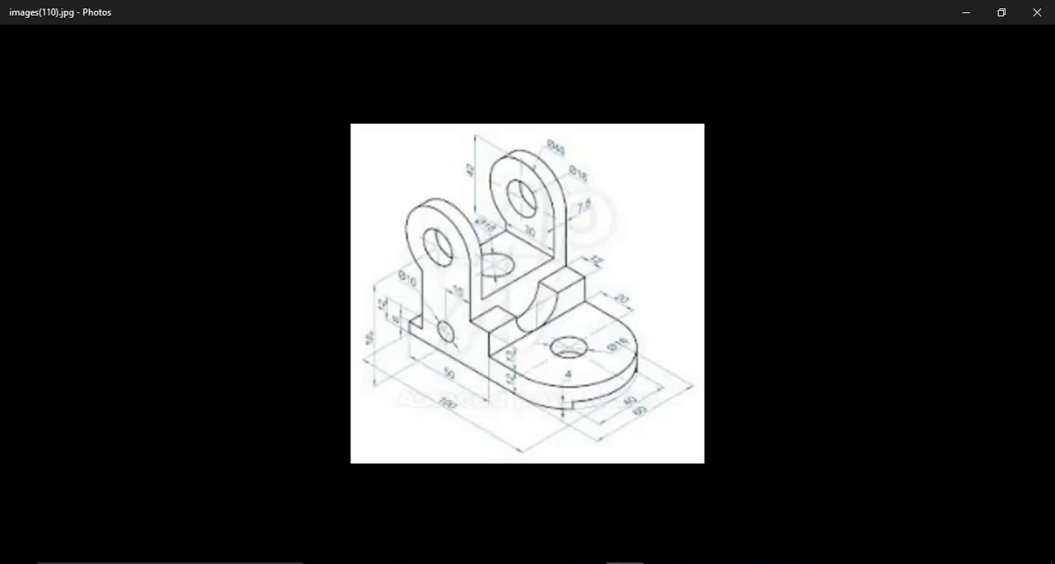
{"action": "key", "text": "alt+Tab"}
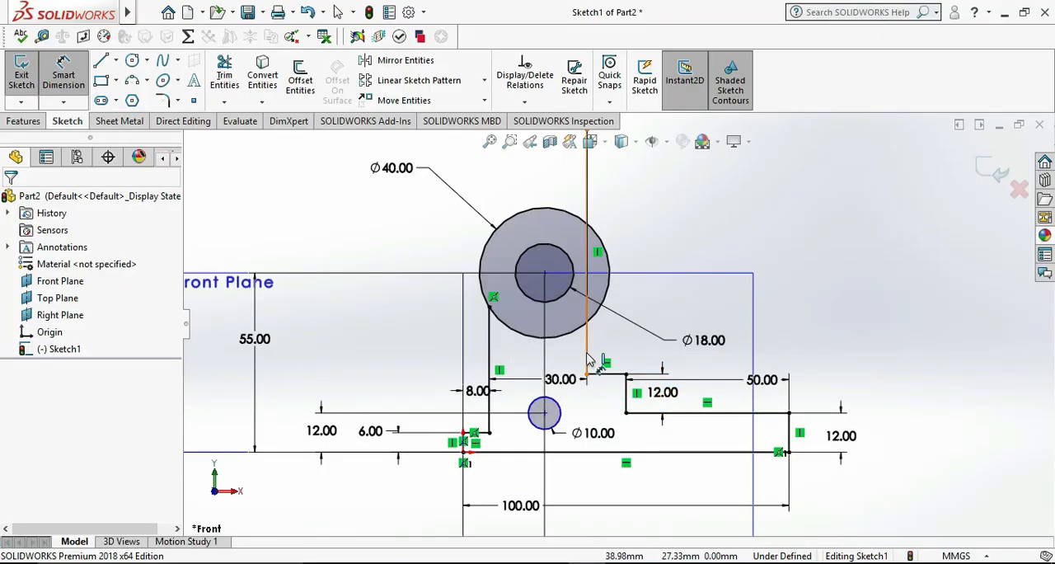
{"action": "left_click", "coordinate": [546, 413]}
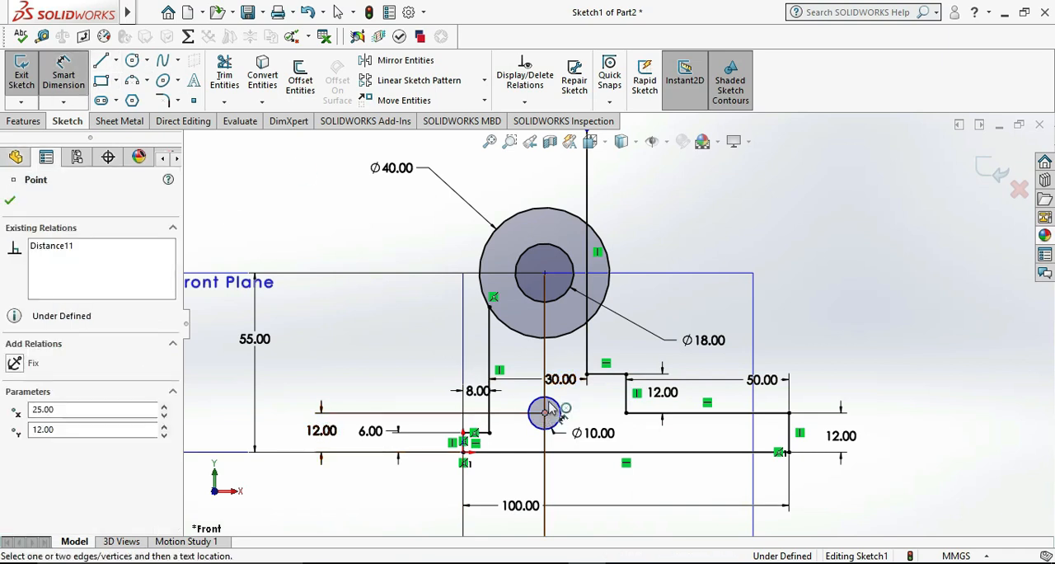
{"action": "left_click", "coordinate": [587, 354]}
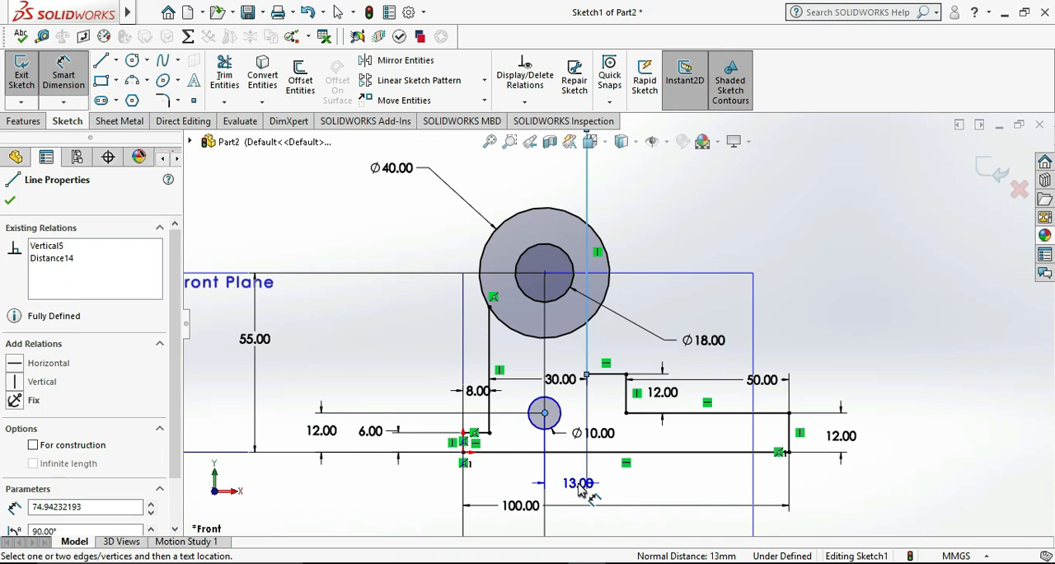
{"action": "left_click", "coordinate": [581, 489]}
{"action": "type", "text": "20"}
{"action": "key", "text": "Return"}
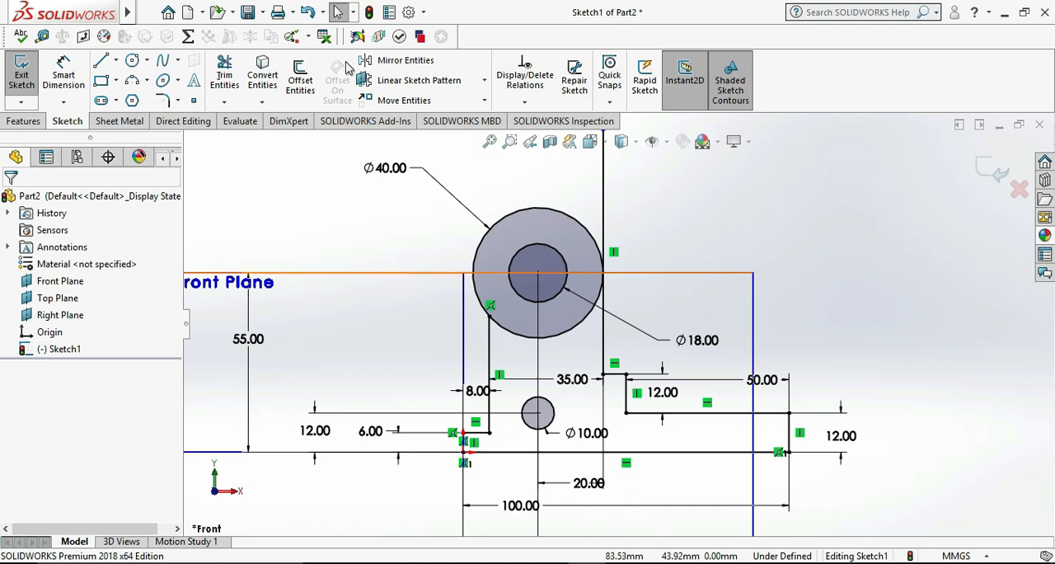
Trim the 40 mm circle's lower arc inside the profile and the tall vertical line's excess above its contact with the circle
{"action": "left_click", "coordinate": [224, 75]}
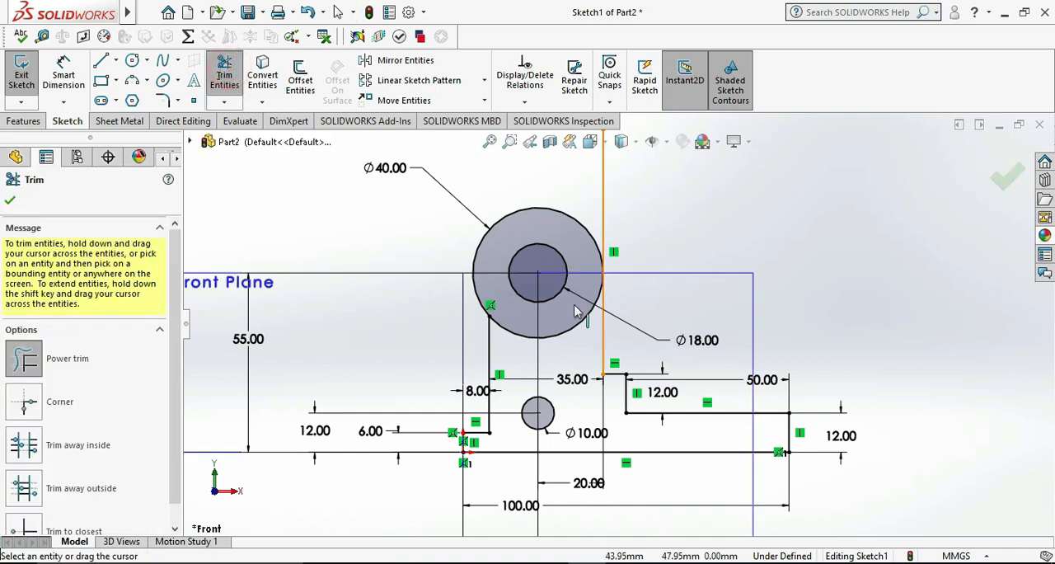
{"action": "left_click_drag", "start_coordinate": [572, 306], "coordinate": [629, 337]}
{"action": "left_click_drag", "start_coordinate": [637, 214], "coordinate": [578, 187]}
{"action": "key", "text": "Escape"}
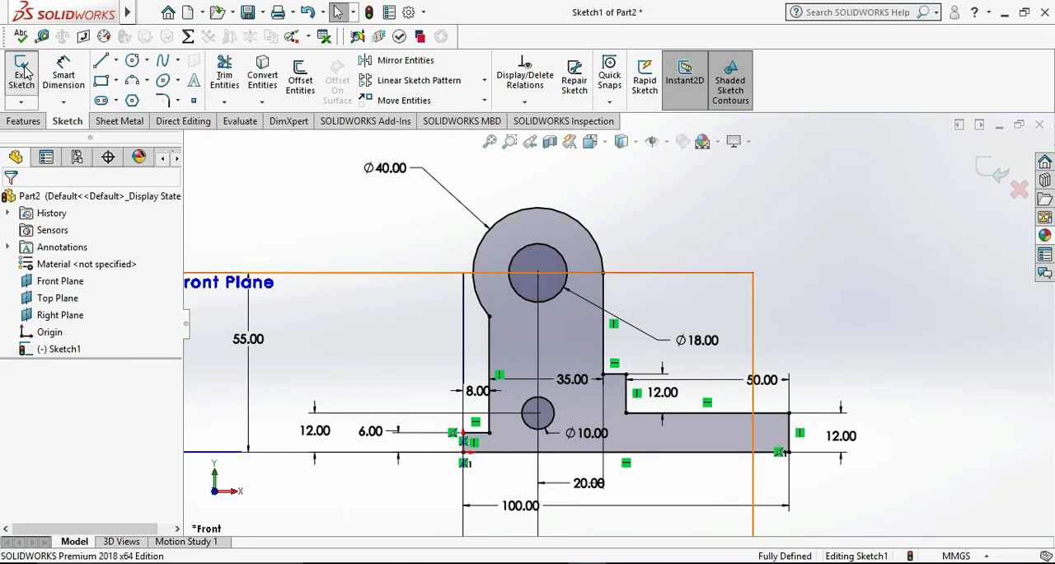
Close the side profile sketch and extrude it as a blind boss 60 mm deep
{"action": "left_click", "coordinate": [23, 76]}
{"action": "scroll", "coordinate": [638, 297], "scroll_direction": "up", "scroll_amount": 3}
{"action": "middle_click_drag", "start_coordinate": [881, 299], "coordinate": [770, 367]}
{"action": "left_click", "coordinate": [29, 83]}
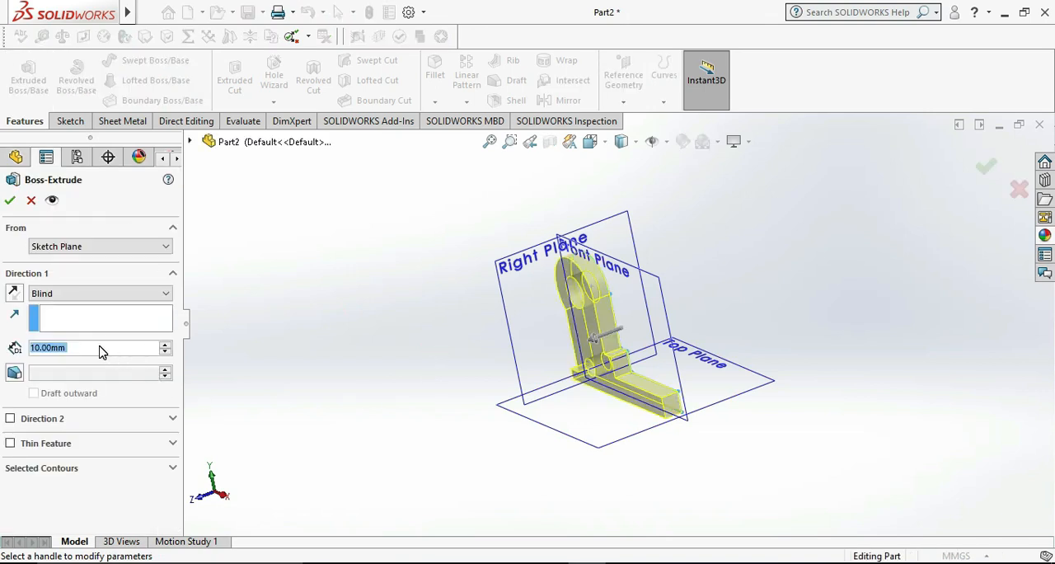
{"action": "type", "text": "60"}
{"action": "key", "text": "Return"}
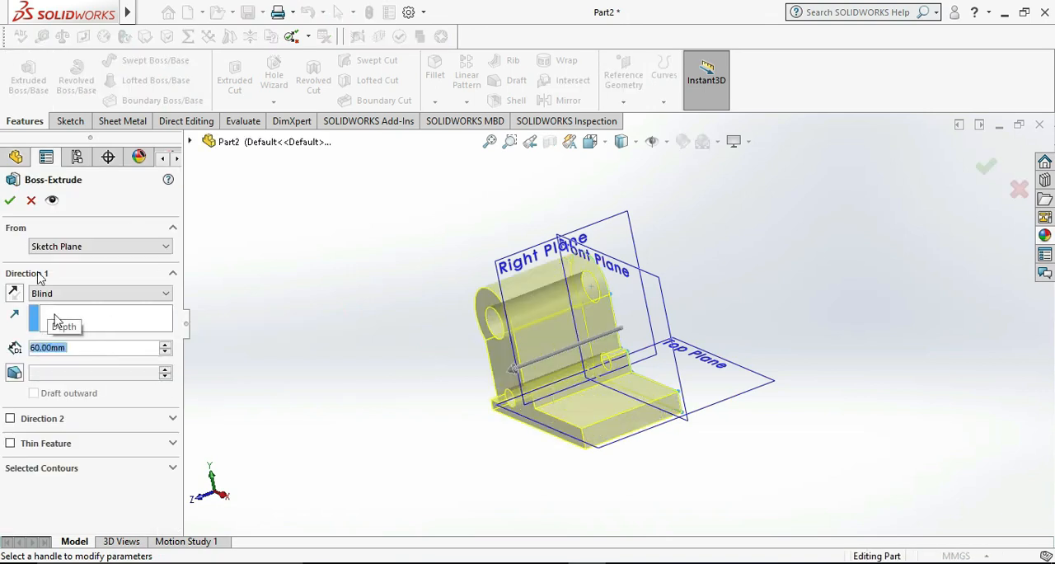
{"action": "left_click", "coordinate": [10, 201]}
{"action": "middle_click_drag", "start_coordinate": [818, 311], "coordinate": [744, 373]}
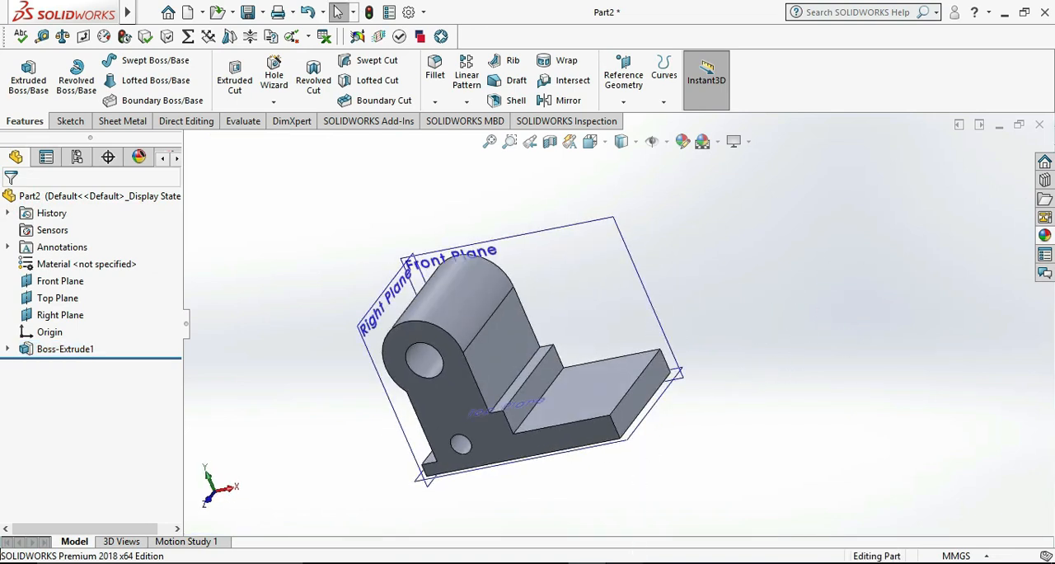
Consult the reference drawing and start a sketch on the vertical front face of the small step
{"action": "key", "text": "alt+Tab"}
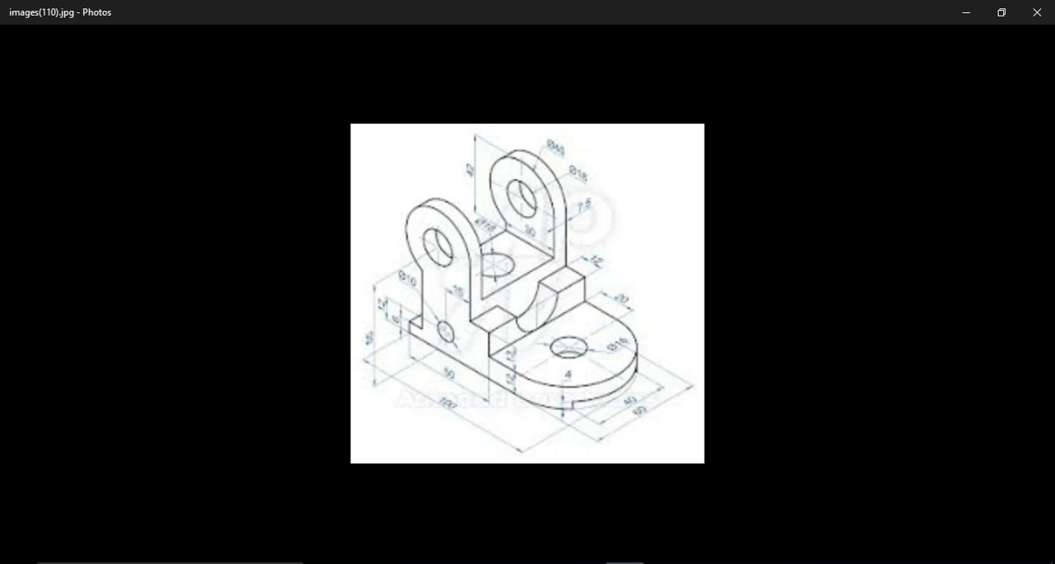
{"action": "key", "text": "alt+Tab"}
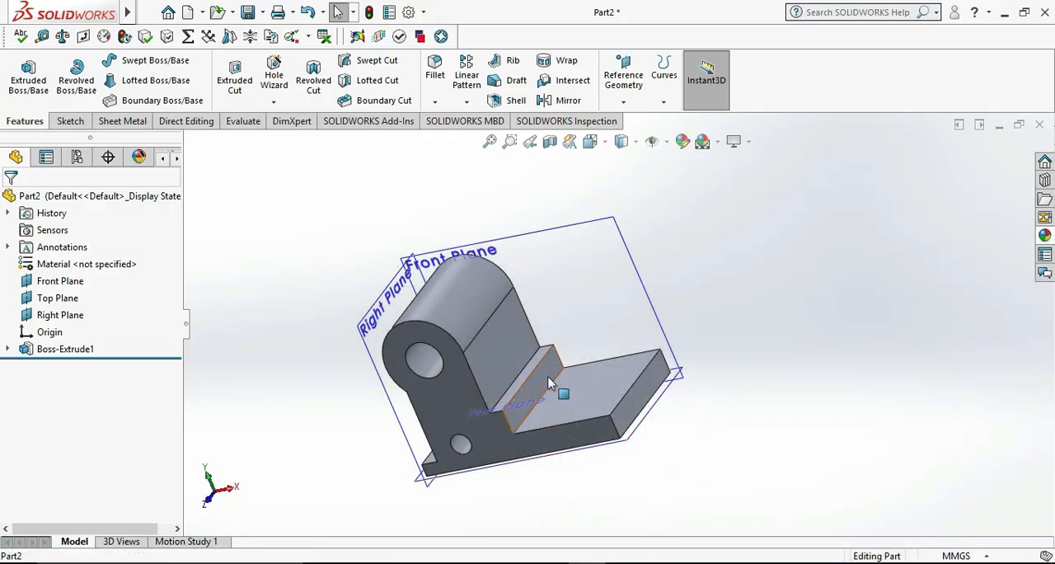
{"action": "right_click", "coordinate": [552, 389]}
{"action": "left_click", "coordinate": [586, 222]}
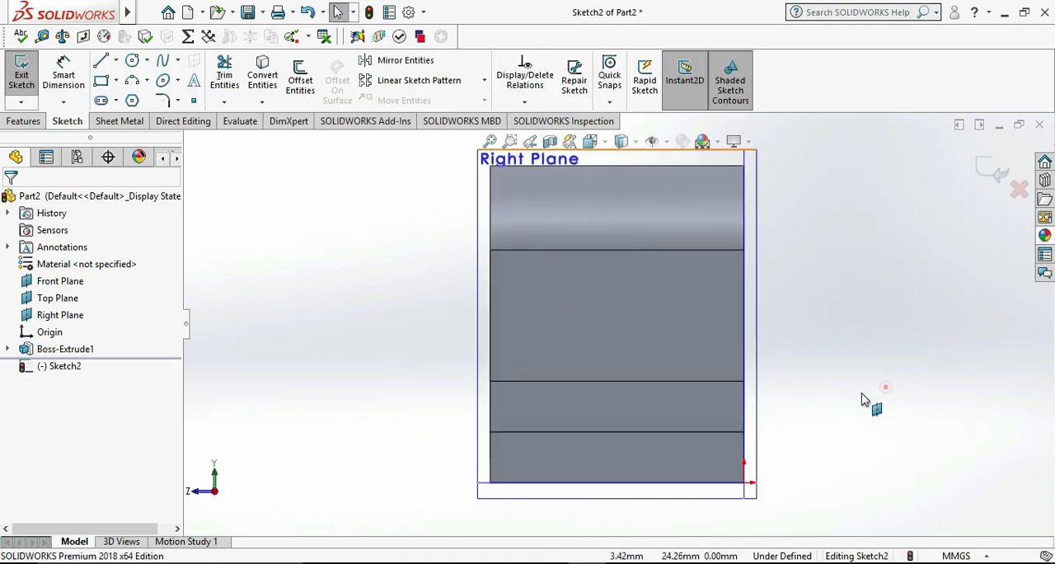
Sketch a downward semicircular centerpoint arc of about 12 mm radius, centred on the midpoint of the step face's upper edge
{"action": "left_click", "coordinate": [132, 61]}
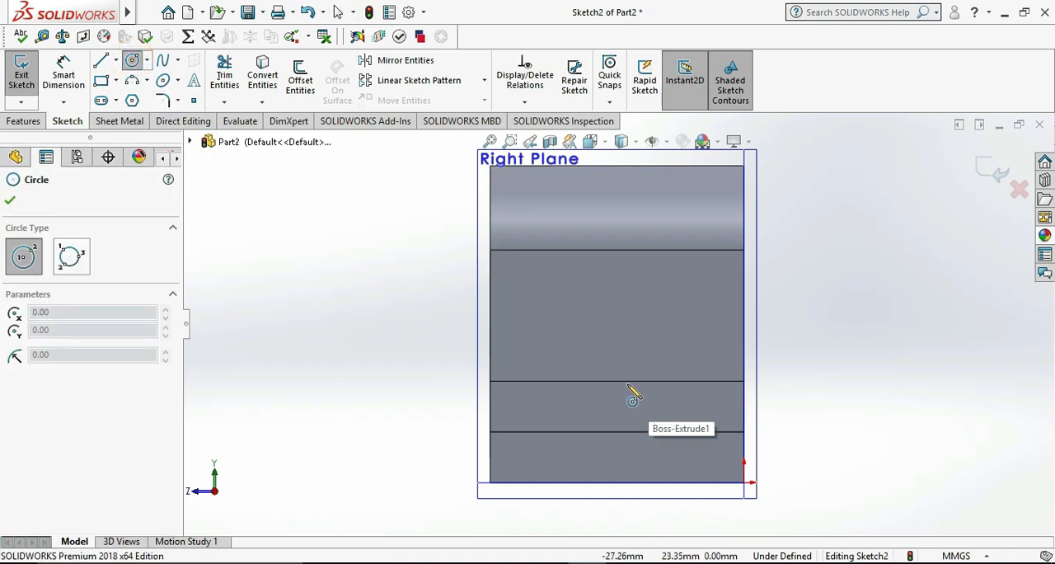
{"action": "left_click", "coordinate": [145, 80]}
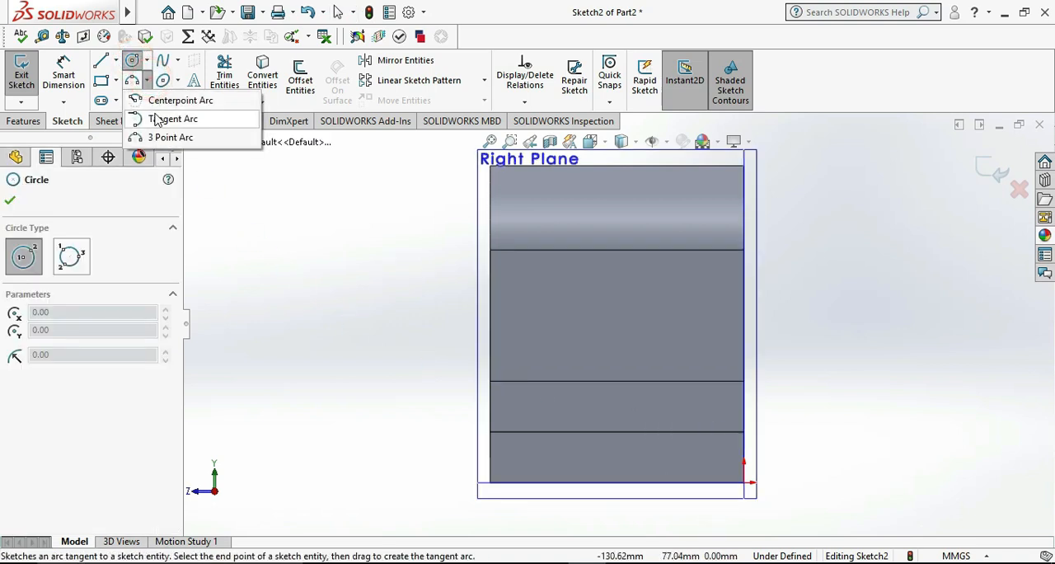
{"action": "left_click", "coordinate": [163, 102]}
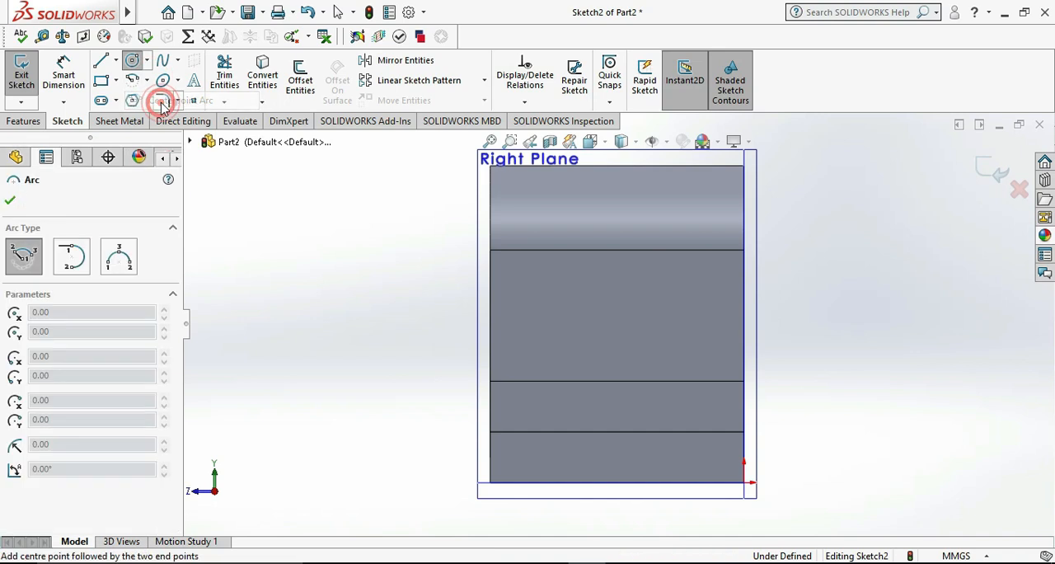
{"action": "left_click", "coordinate": [617, 380]}
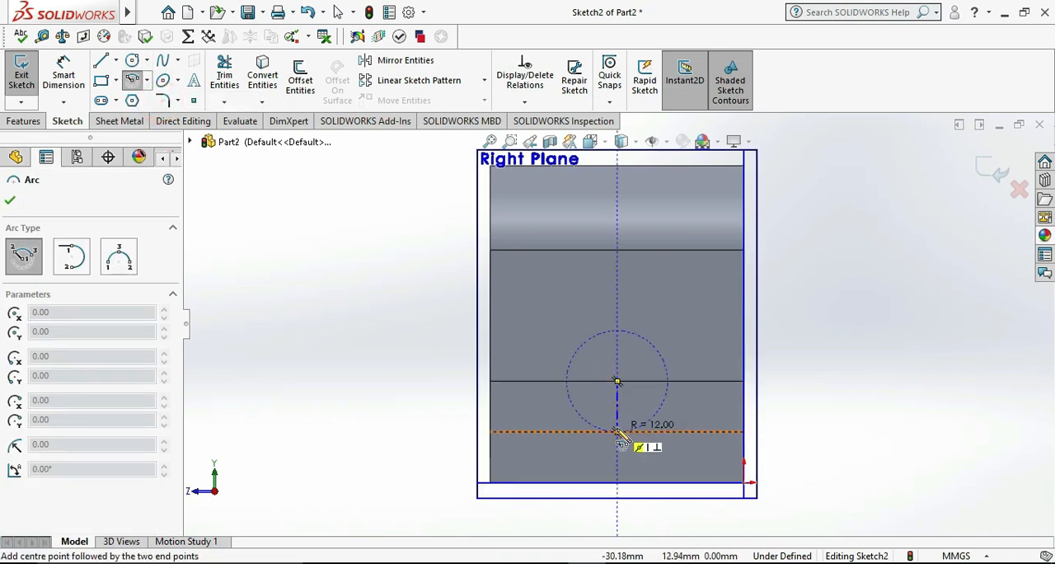
{"action": "left_click", "coordinate": [617, 431]}
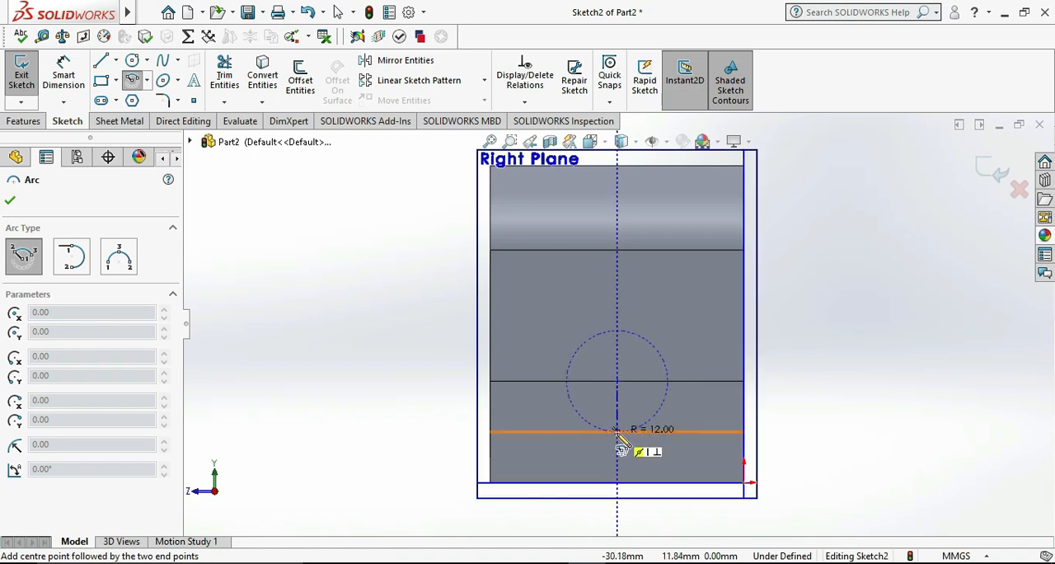
{"action": "left_click", "coordinate": [617, 431]}
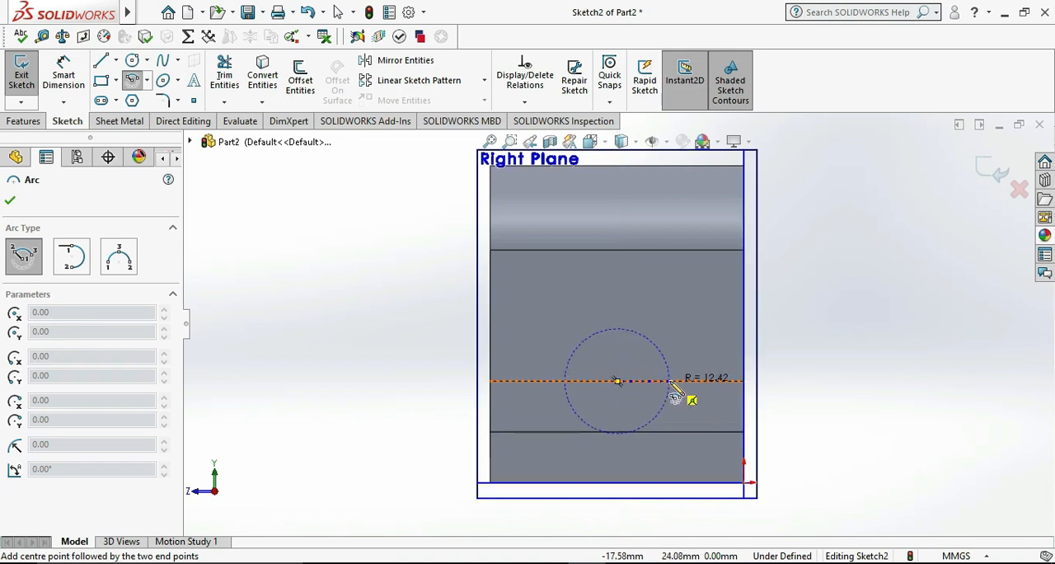
{"action": "left_click", "coordinate": [666, 381]}
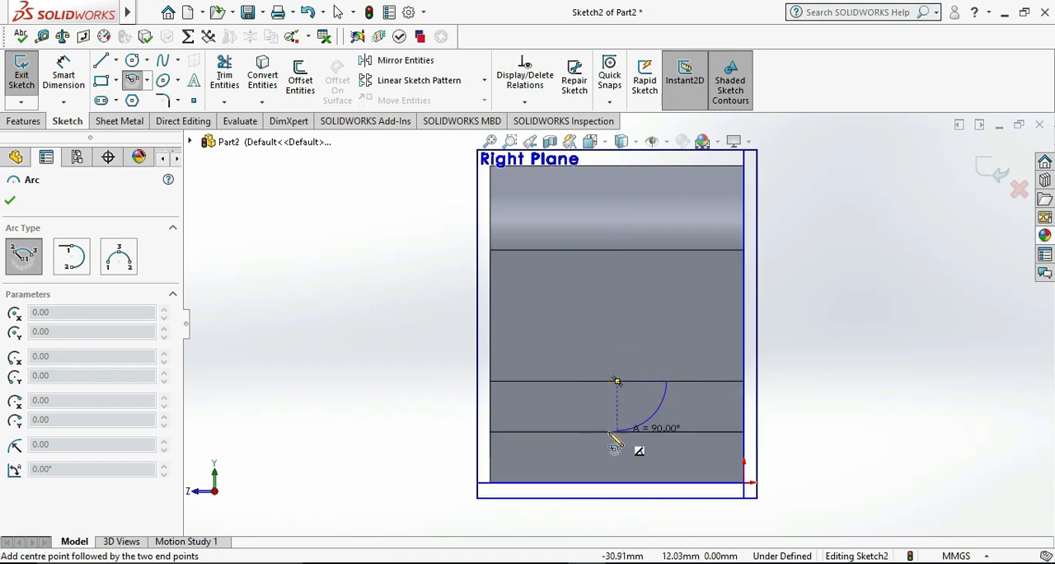
{"action": "left_click", "coordinate": [590, 401]}
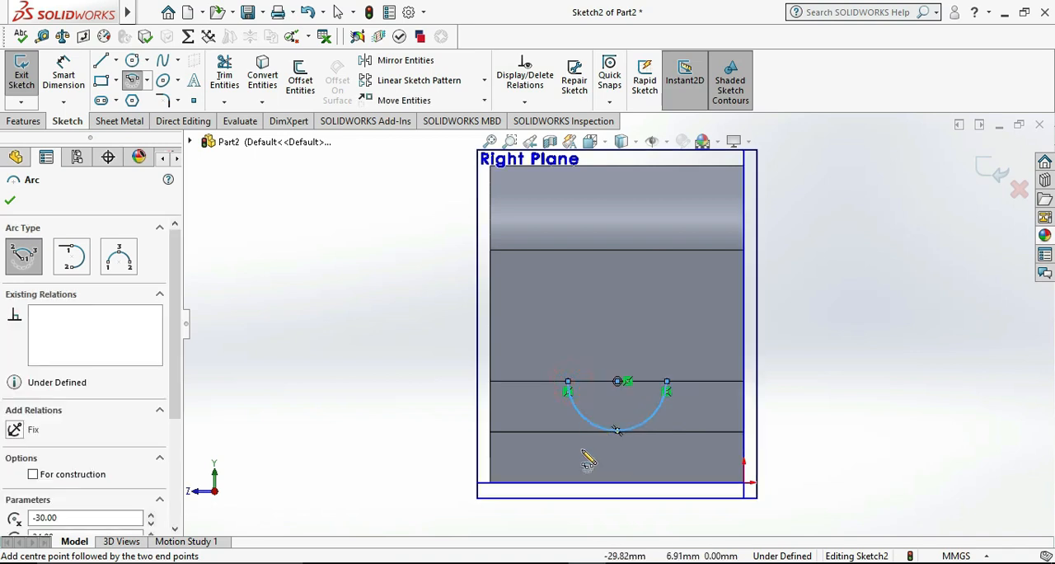
{"action": "key", "text": "Escape"}
Dimension the semicircular arc's radius to 132 mm
{"action": "left_click", "coordinate": [63, 71]}
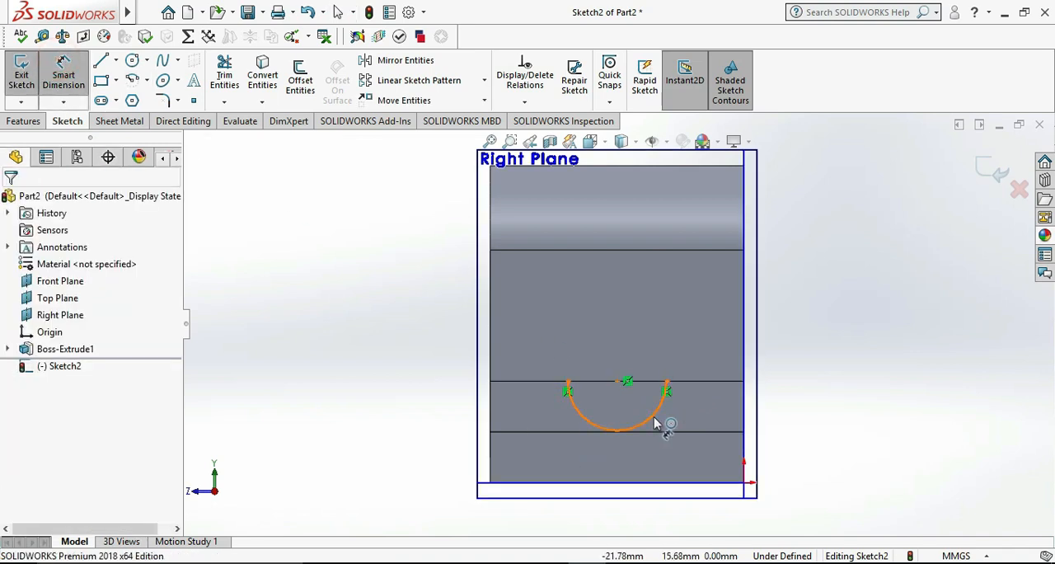
{"action": "left_click", "coordinate": [661, 419]}
{"action": "left_click", "coordinate": [684, 451]}
{"action": "type", "text": "132"}
{"action": "key", "text": "Return"}
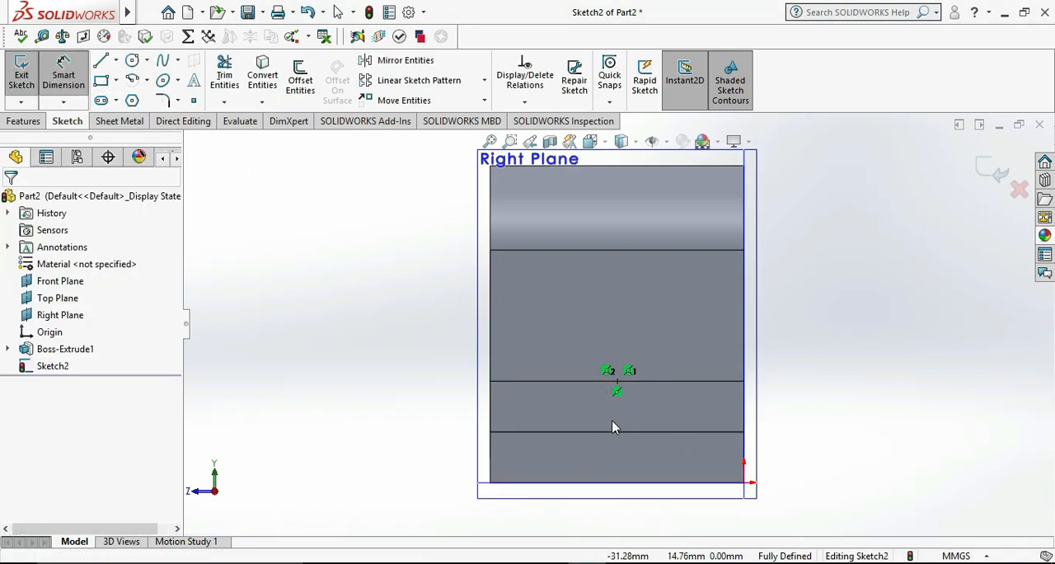
Undo the last radius change and set the semicircular arc's radius to 12 mm
{"action": "key", "text": "Escape"}
{"action": "key", "text": "ctrl+z"}
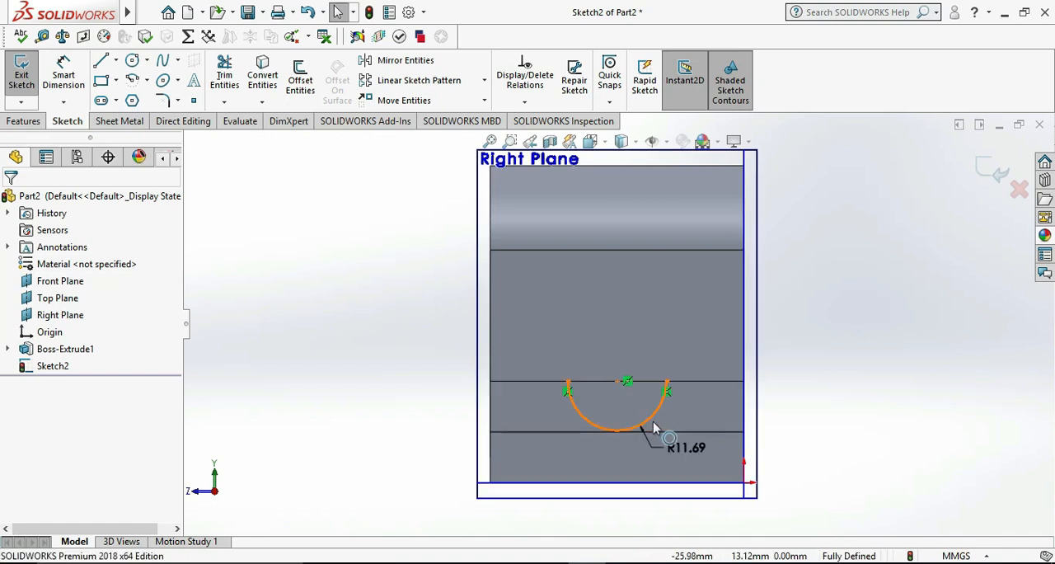
{"action": "double_click", "coordinate": [684, 451]}
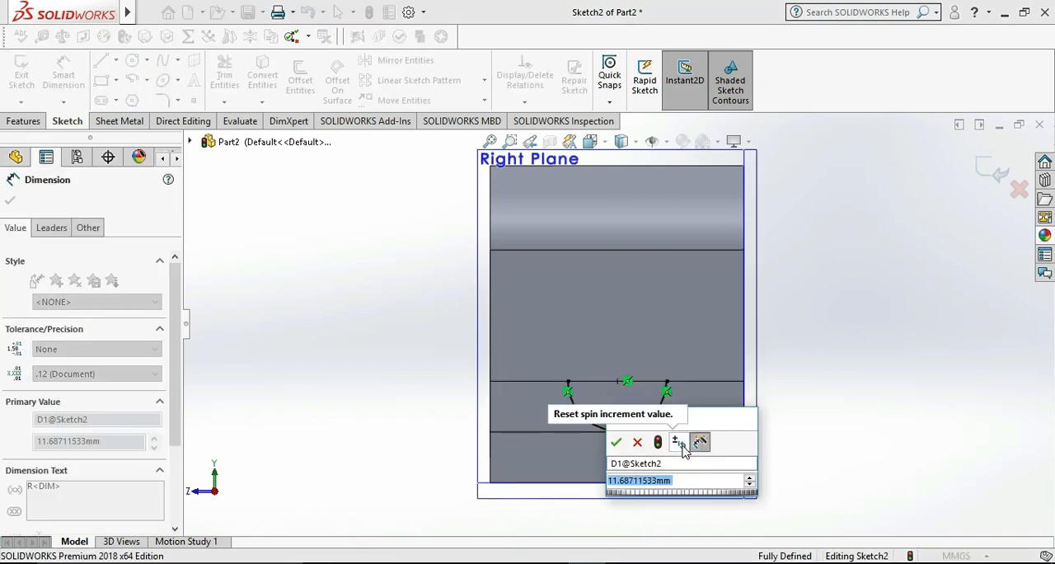
{"action": "type", "text": "12"}
{"action": "key", "text": "Return"}
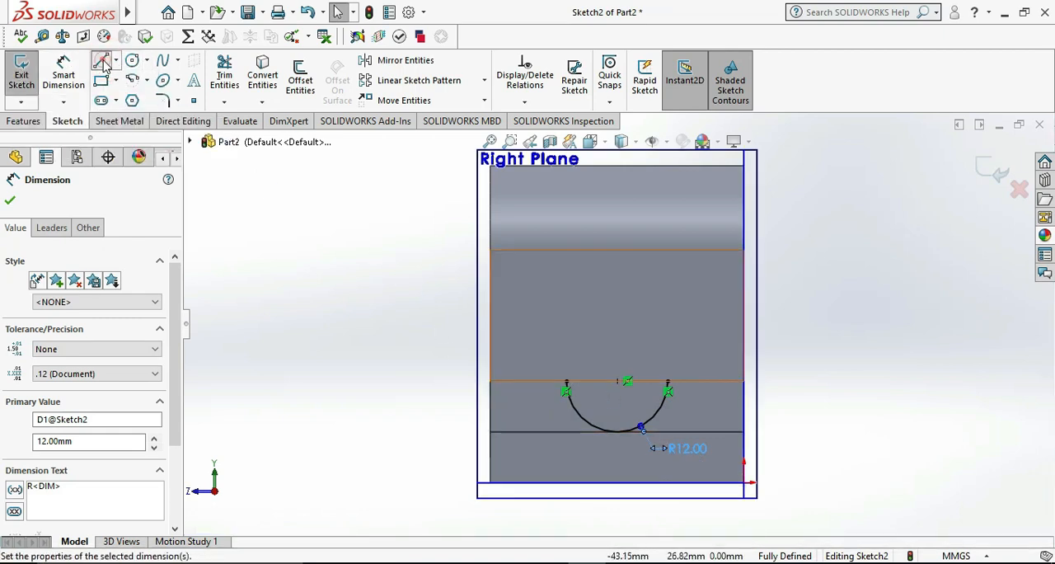
Close the semicircle with a straight line between the arc's two endpoints and exit the sketch
{"action": "left_click", "coordinate": [102, 61]}
{"action": "left_click", "coordinate": [566, 387]}
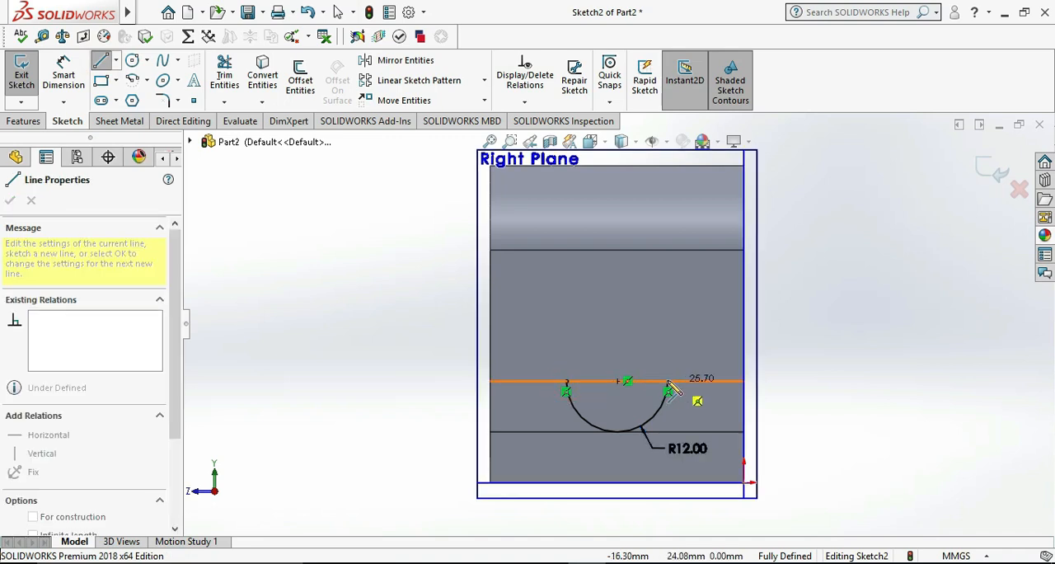
{"action": "left_click", "coordinate": [668, 389]}
{"action": "key", "text": "Escape"}
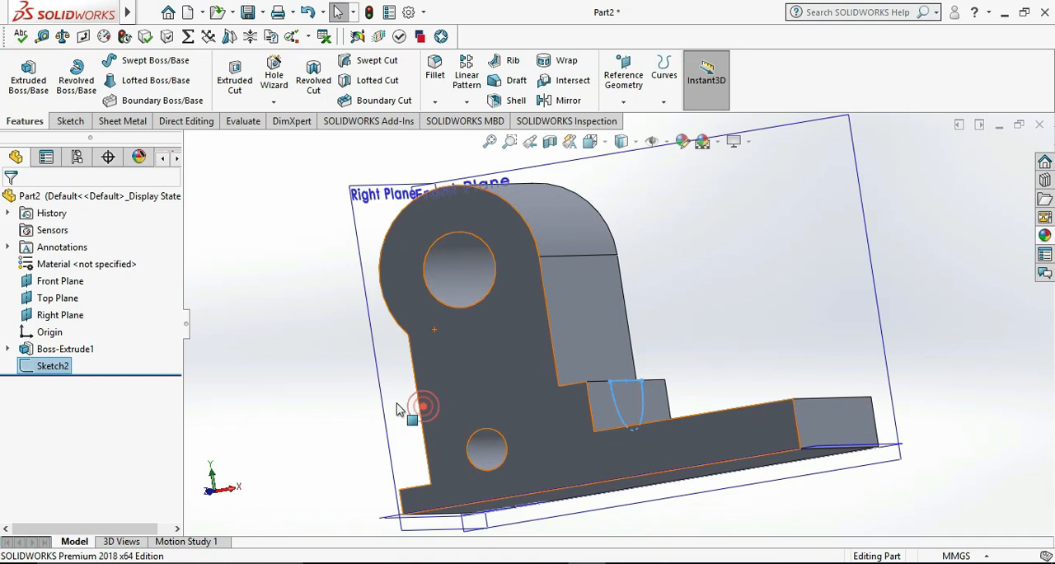
Cut the semicircular sketch through the small step with an Extruded Cut, Up To Surface, ending at the upright block's vertical front face
{"action": "left_click", "coordinate": [235, 76]}
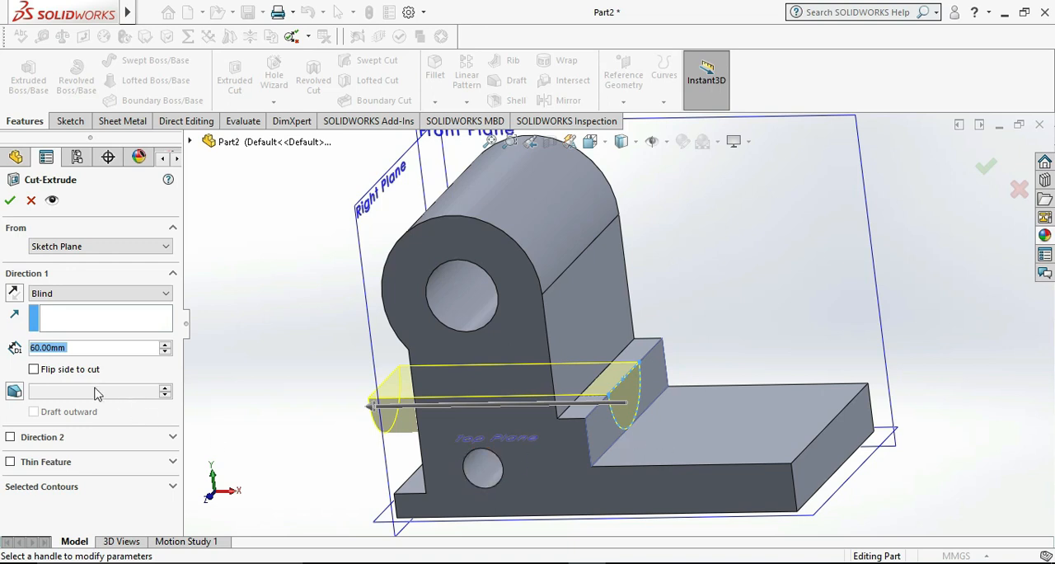
{"action": "left_click", "coordinate": [98, 293]}
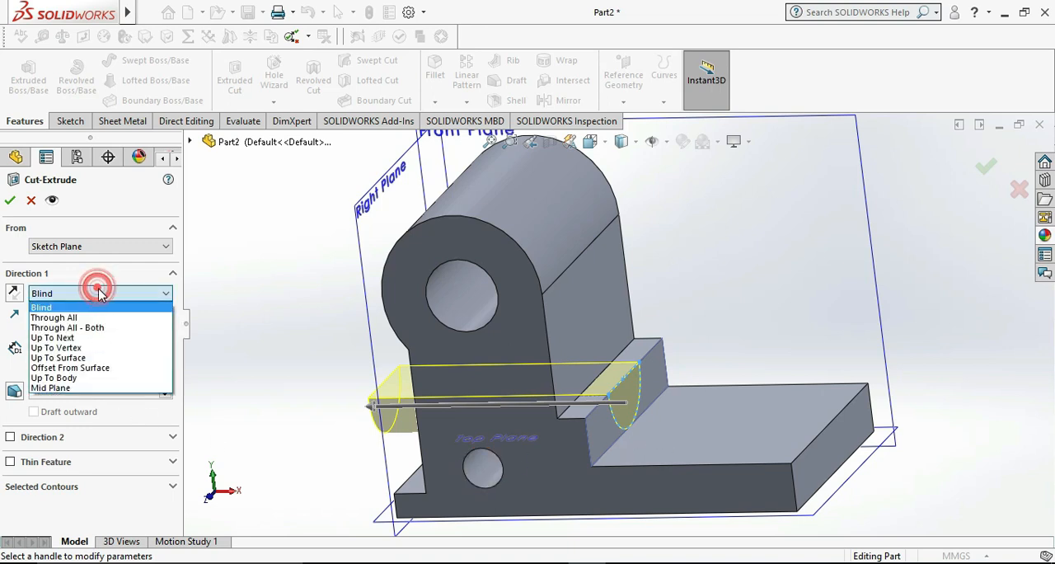
{"action": "left_click", "coordinate": [78, 340]}
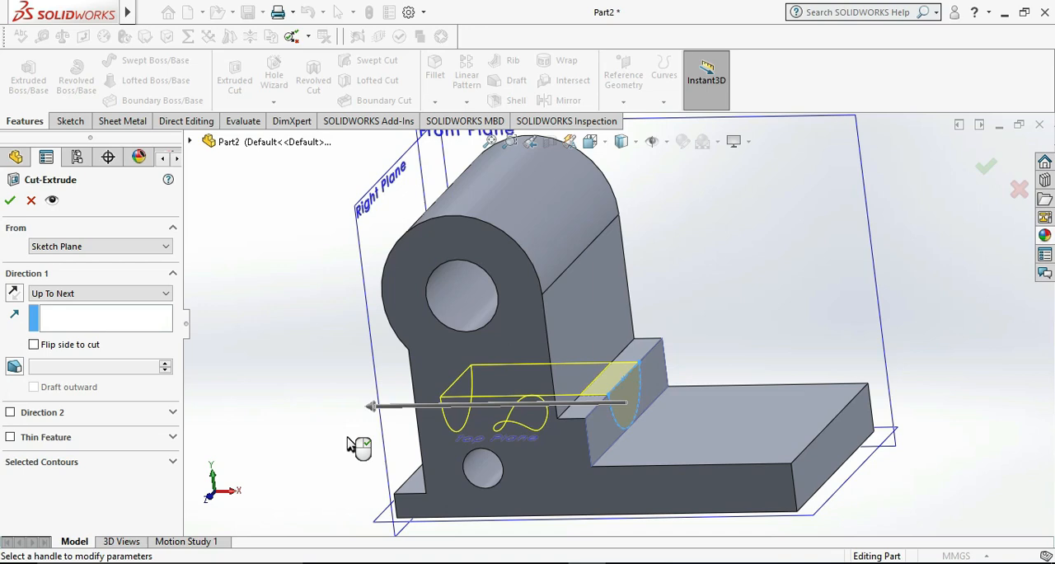
{"action": "middle_click_drag", "start_coordinate": [336, 351], "coordinate": [313, 312]}
{"action": "middle_click", "coordinate": [313, 312]}
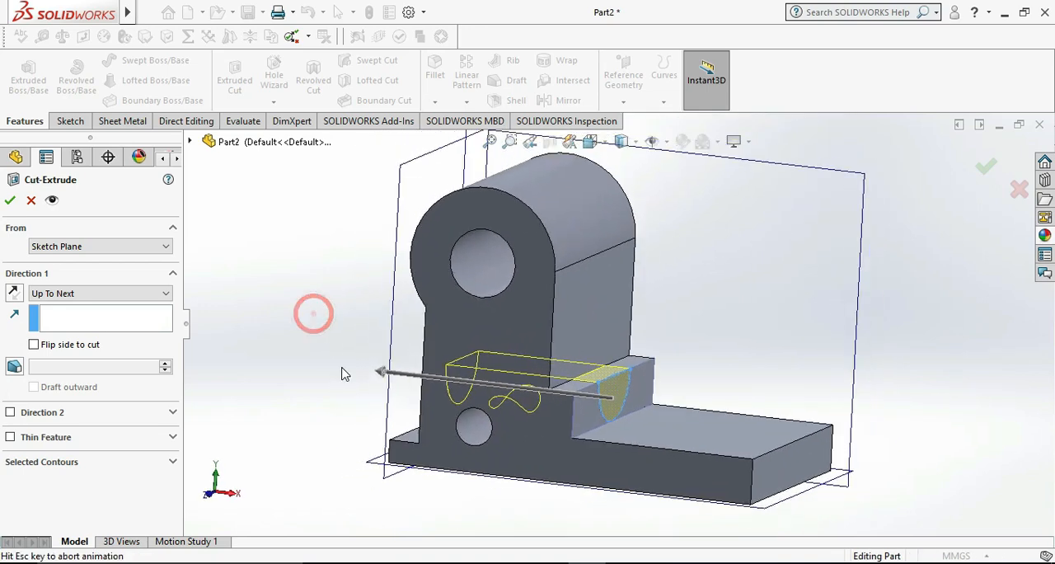
{"action": "left_click", "coordinate": [123, 295]}
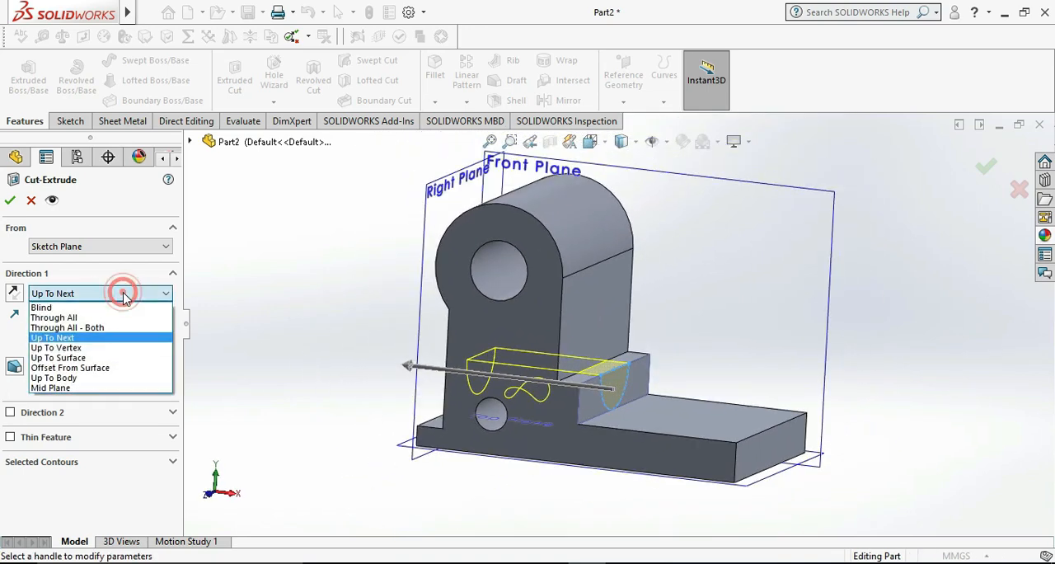
{"action": "left_click", "coordinate": [108, 347]}
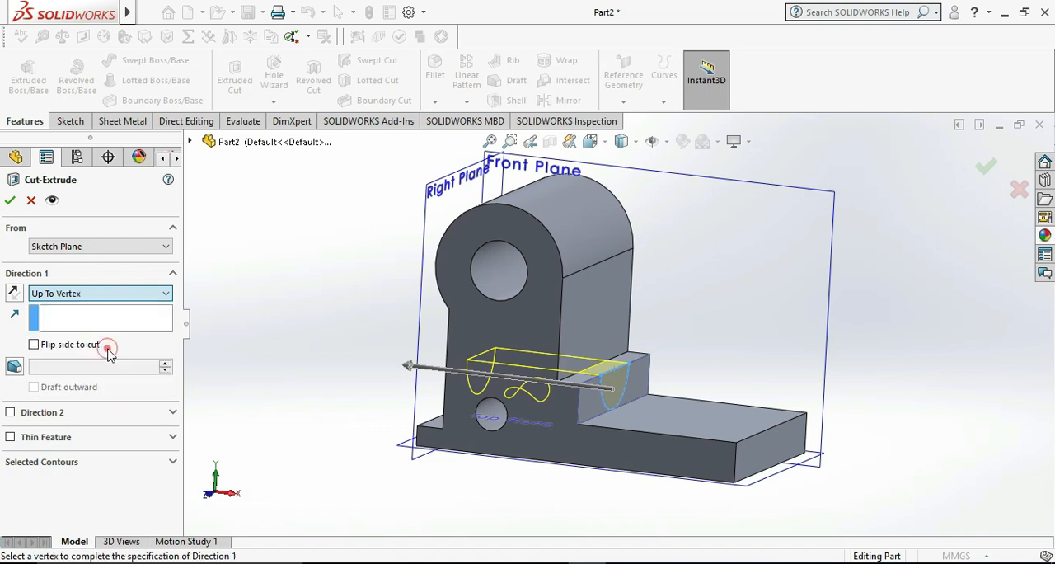
{"action": "left_click", "coordinate": [105, 290]}
{"action": "left_click", "coordinate": [93, 359]}
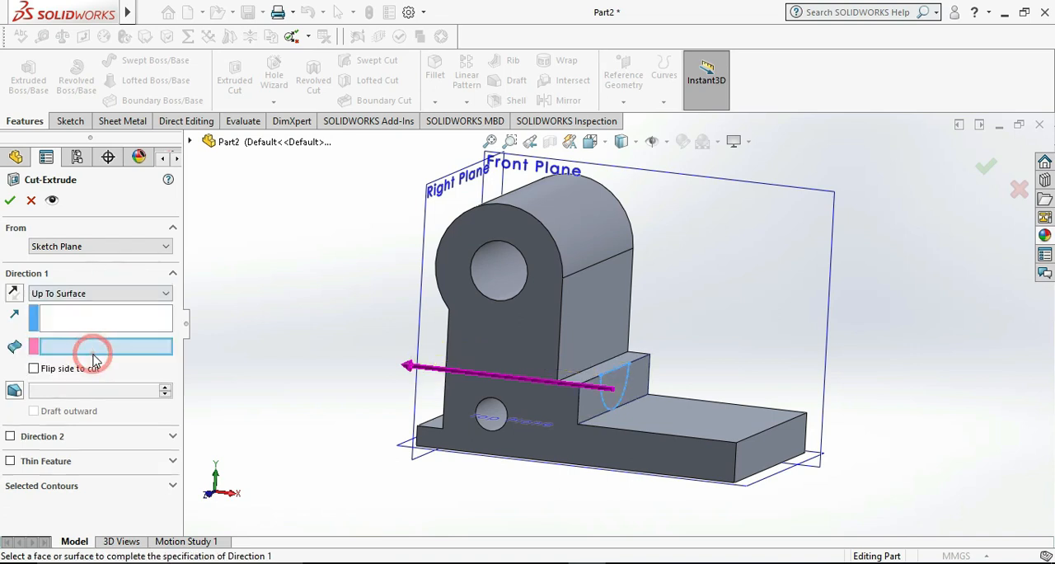
{"action": "left_click", "coordinate": [588, 351]}
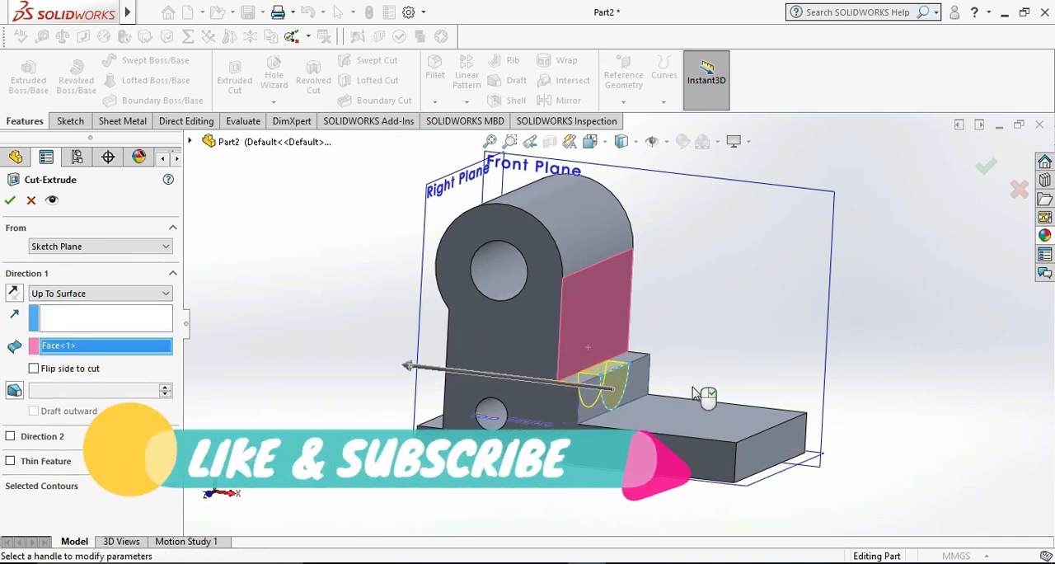
{"action": "left_click", "coordinate": [10, 200]}
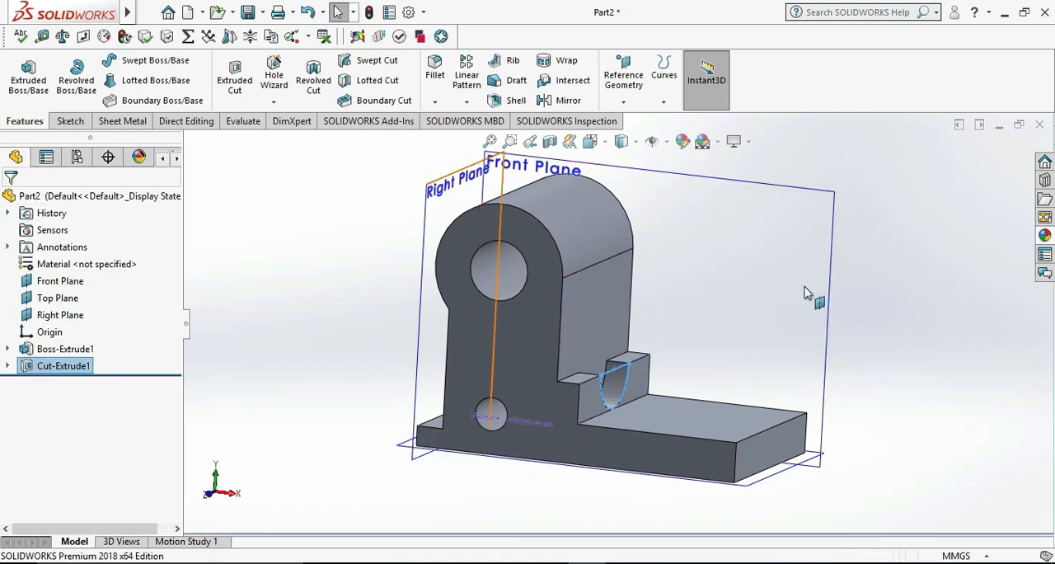
Consult the reference drawing and start a sketch on the vertical front face of the upright block
{"action": "left_click", "coordinate": [886, 278]}
{"action": "middle_click_drag", "start_coordinate": [885, 278], "coordinate": [710, 456]}
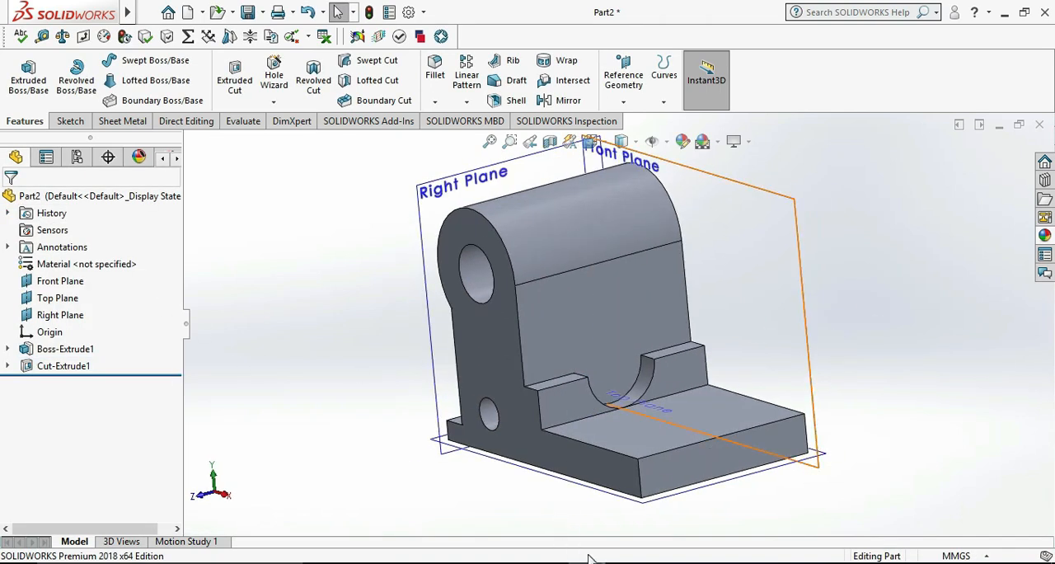
{"action": "key", "text": "alt+Tab"}
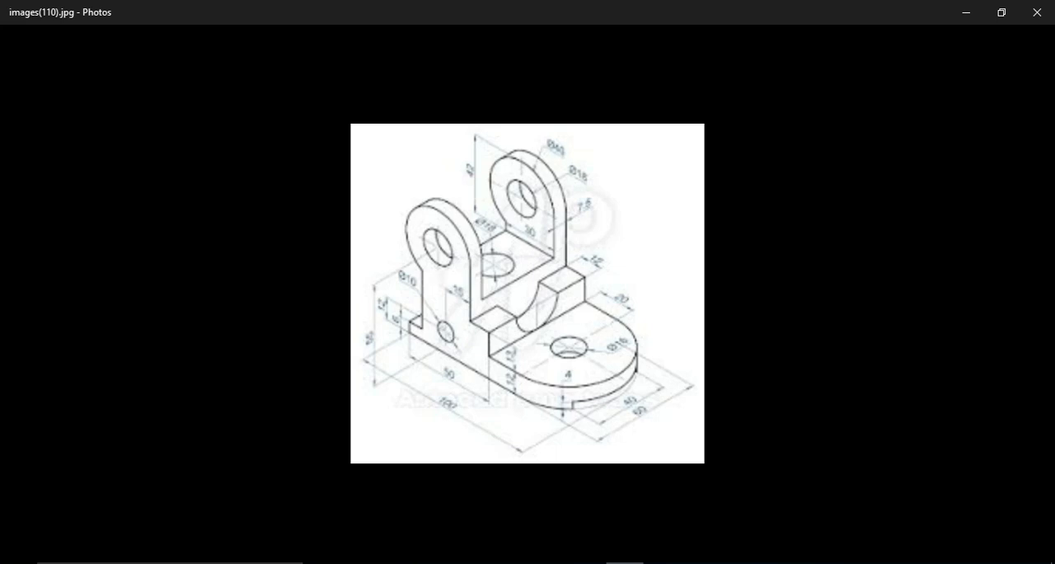
{"action": "key", "text": "alt+Tab"}
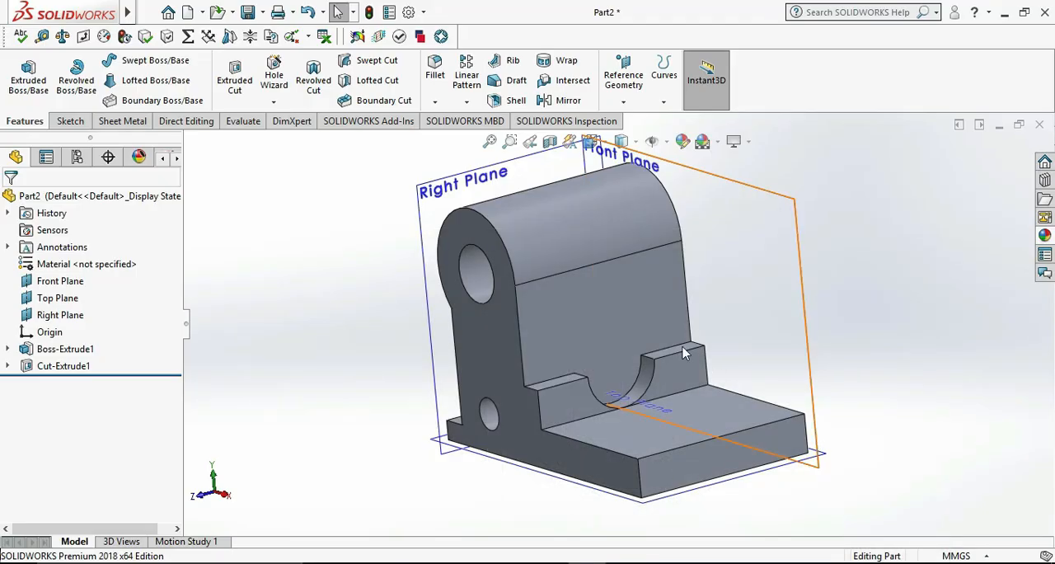
{"action": "right_click", "coordinate": [603, 297]}
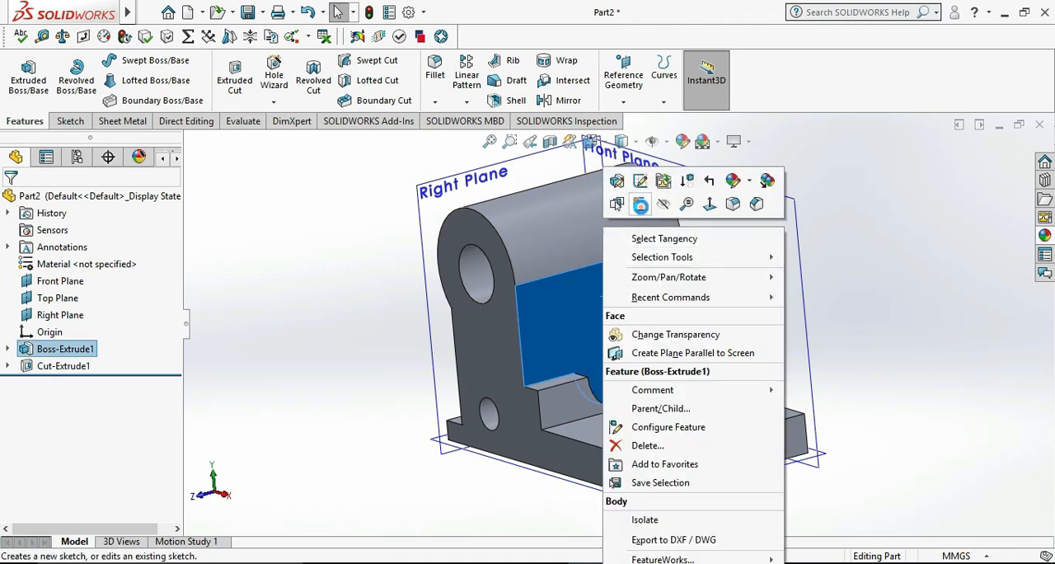
{"action": "left_click", "coordinate": [639, 204]}
{"action": "left_click", "coordinate": [900, 370]}
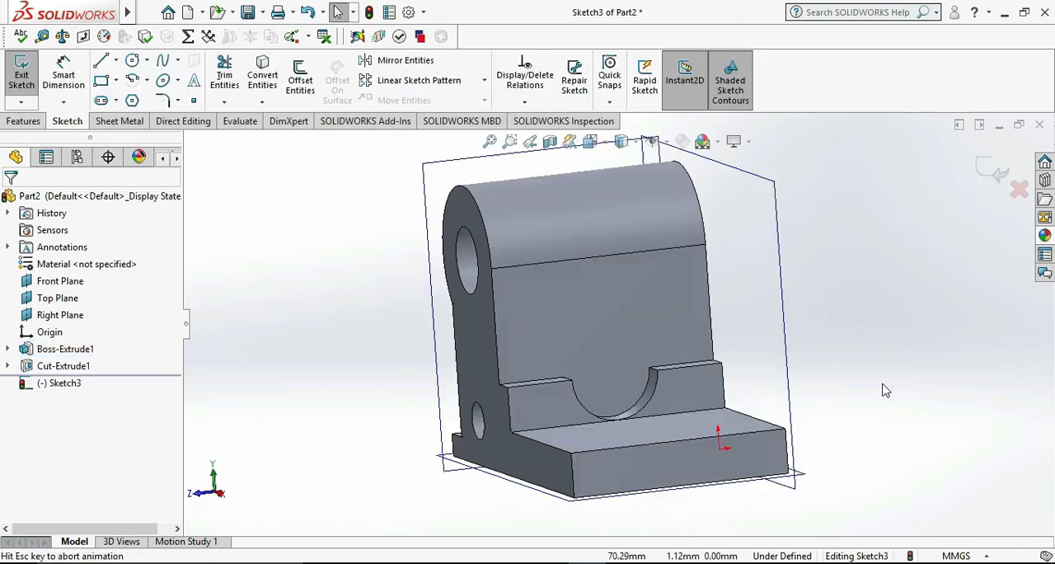
Sketch a vertical line about 58 mm long along the block's side edge, from the step's upper corner to above the rounded top
{"action": "left_click", "coordinate": [100, 60]}
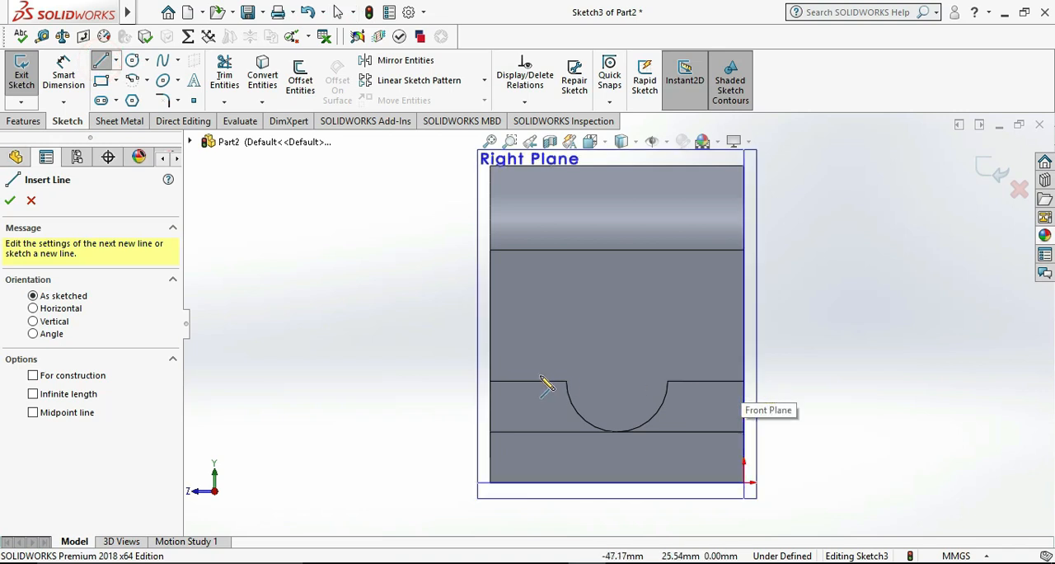
{"action": "left_click", "coordinate": [495, 376]}
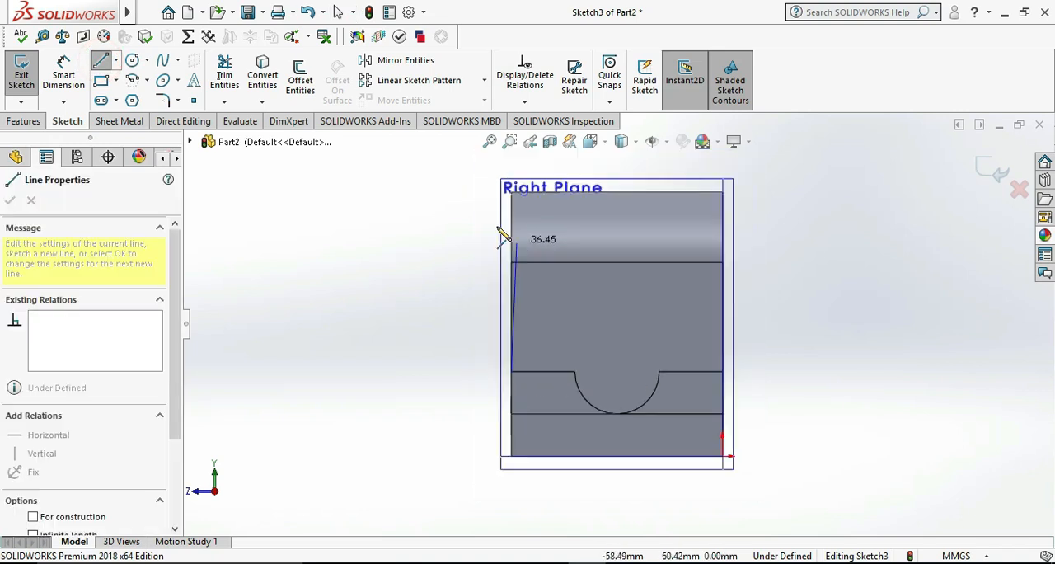
{"action": "scroll", "coordinate": [527, 239], "scroll_direction": "down", "scroll_amount": 4}
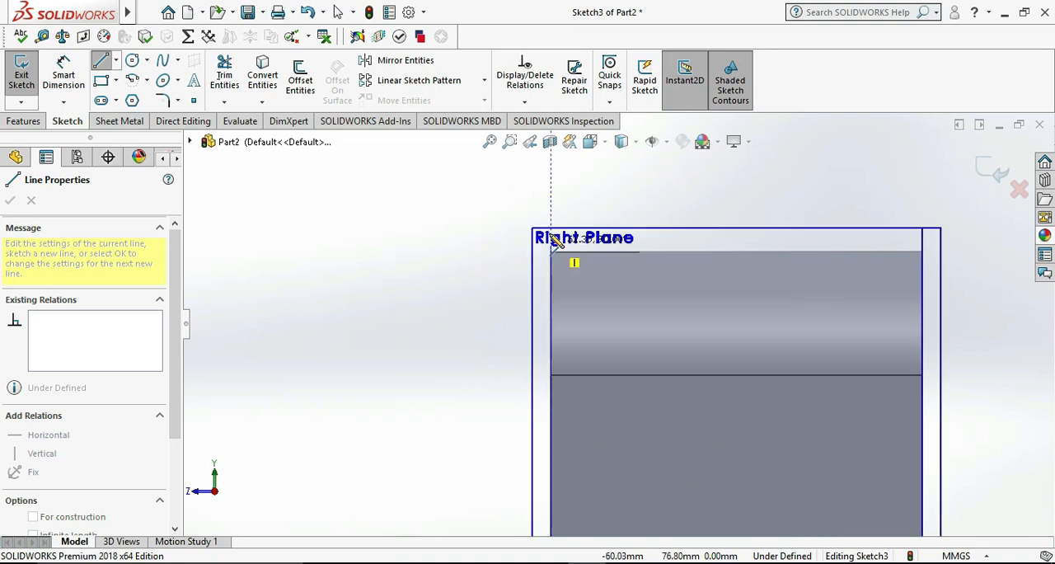
{"action": "left_click", "coordinate": [551, 211]}
{"action": "key", "text": "Escape"}
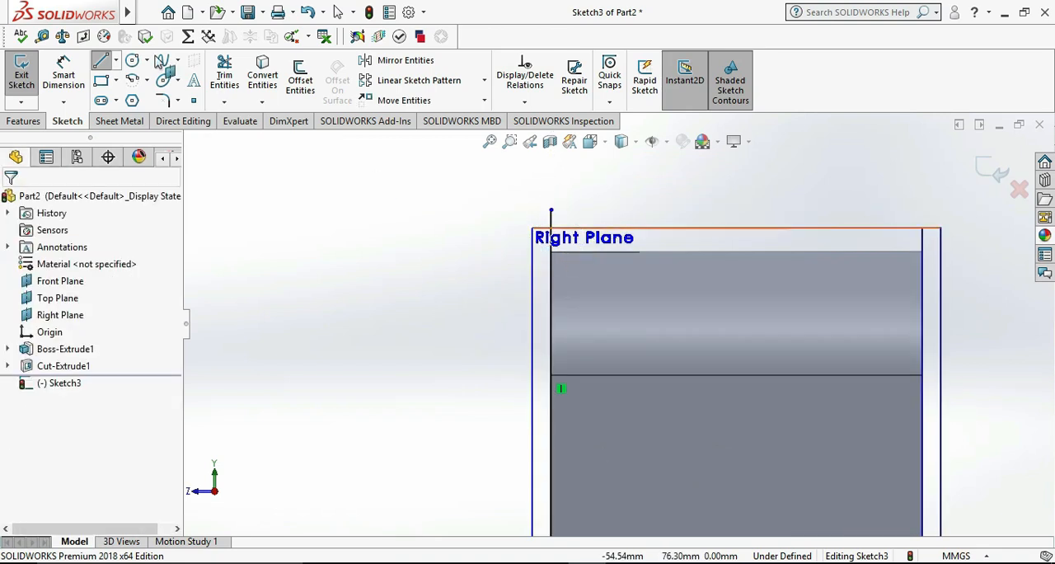
{"action": "left_click", "coordinate": [66, 69]}
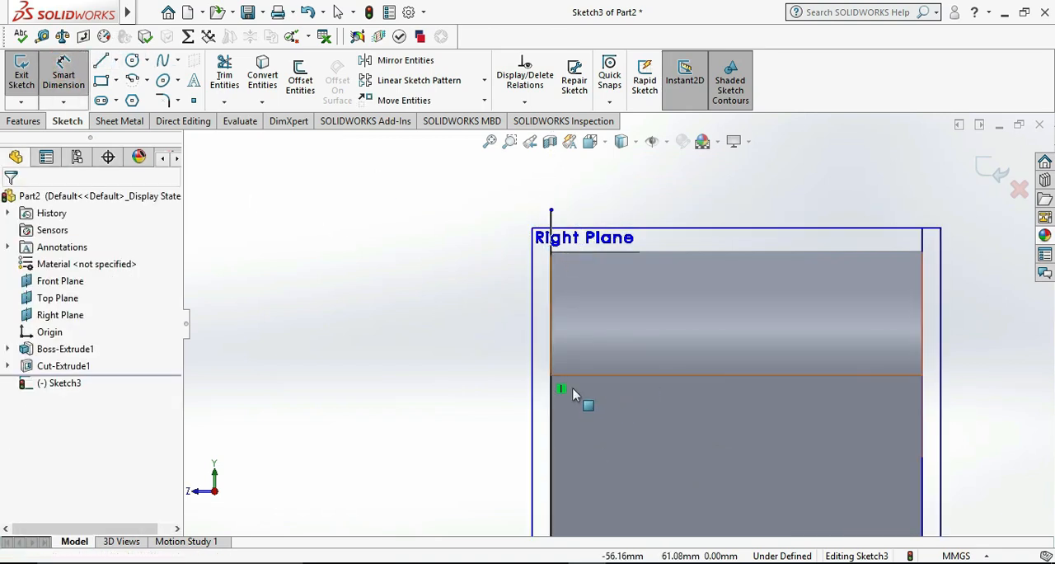
{"action": "left_click", "coordinate": [551, 219]}
{"action": "key", "text": "Escape"}
{"action": "scroll", "coordinate": [584, 284], "scroll_direction": "up", "scroll_amount": 1}
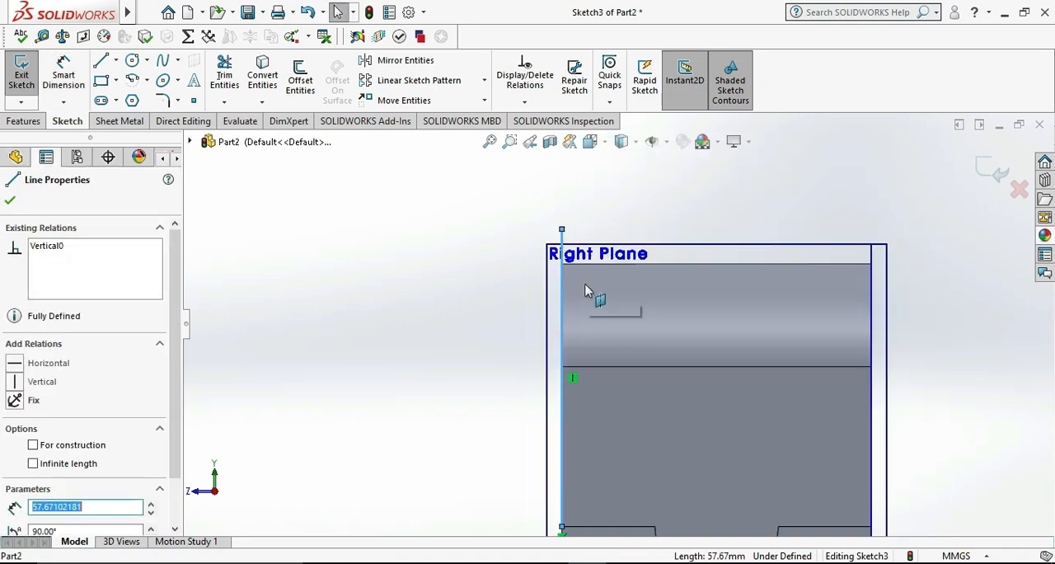
{"action": "scroll", "coordinate": [589, 346], "scroll_direction": "up", "scroll_amount": 2}
{"action": "scroll", "coordinate": [593, 453], "scroll_direction": "down", "scroll_amount": 1}
{"action": "left_click", "coordinate": [583, 428]}
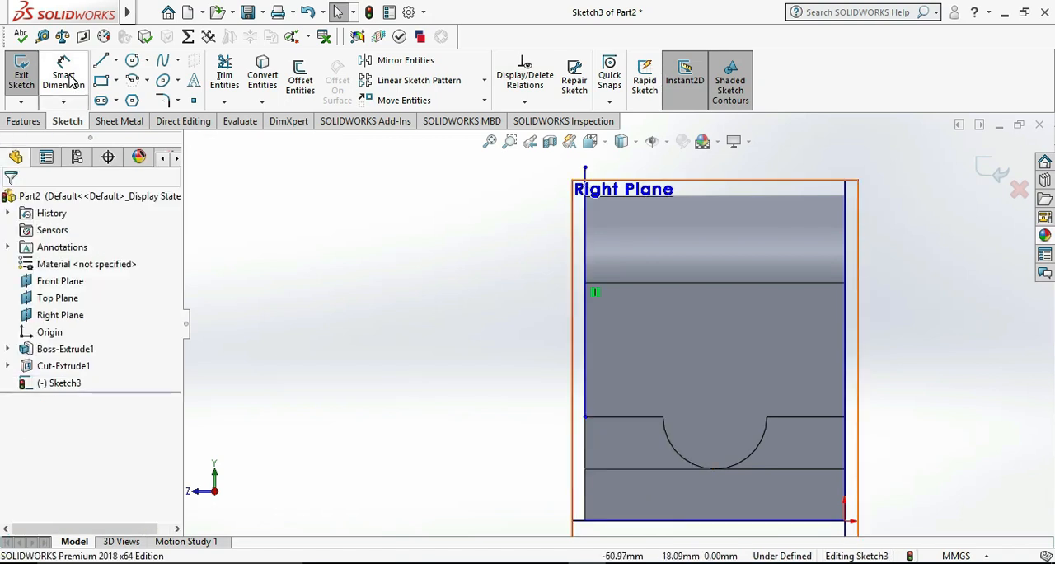
Move the vertical line about 4 mm inward from the face's side edge
{"action": "left_click", "coordinate": [585, 219]}
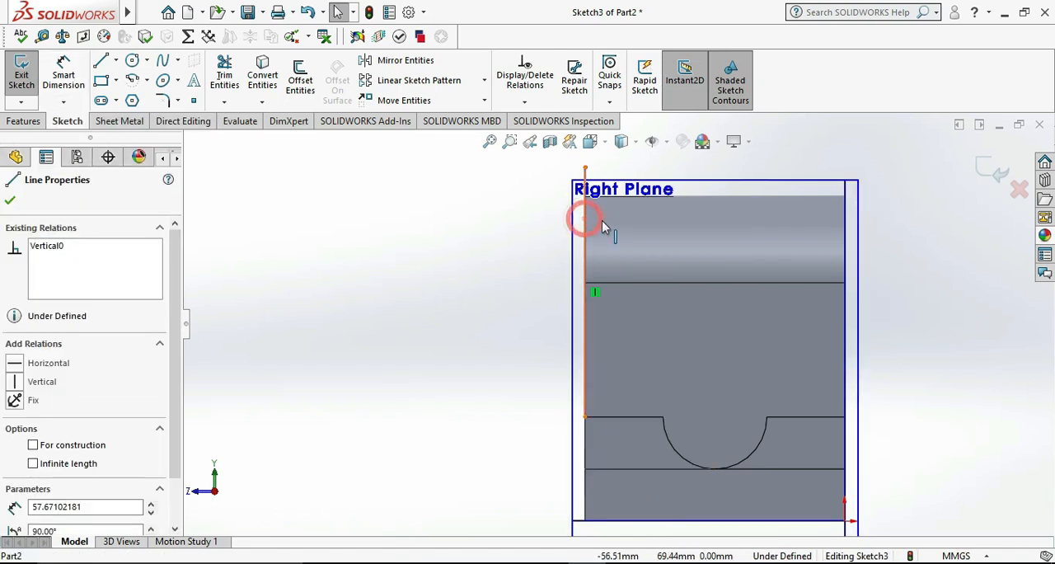
{"action": "left_click_drag", "start_coordinate": [585, 220], "coordinate": [604, 220]}
{"action": "left_click", "coordinate": [440, 271]}
Dimension the distance between the vertical line and the face's side edge to 7.5 mm
{"action": "left_click", "coordinate": [55, 60]}
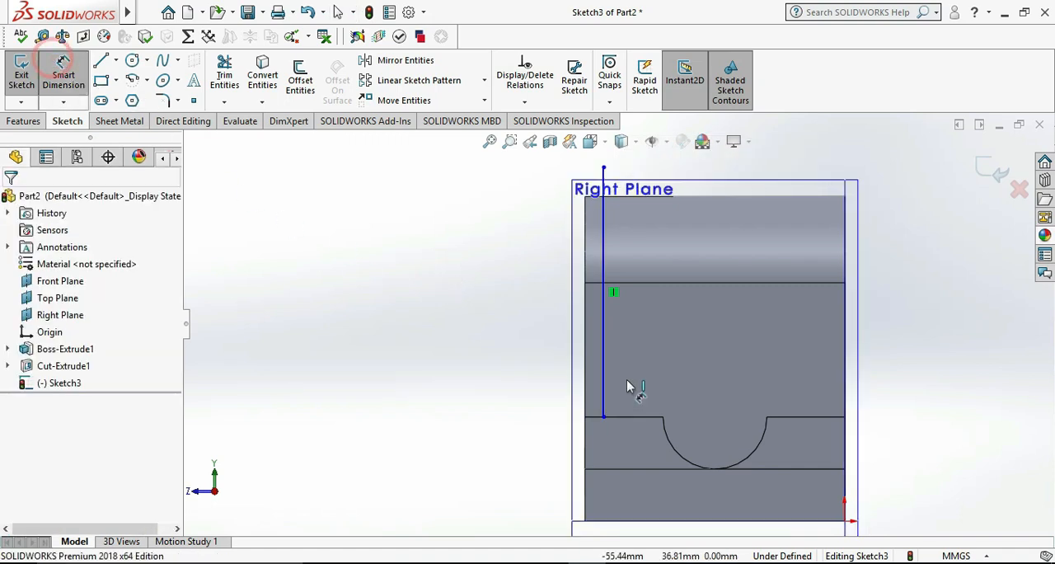
{"action": "left_click", "coordinate": [604, 385]}
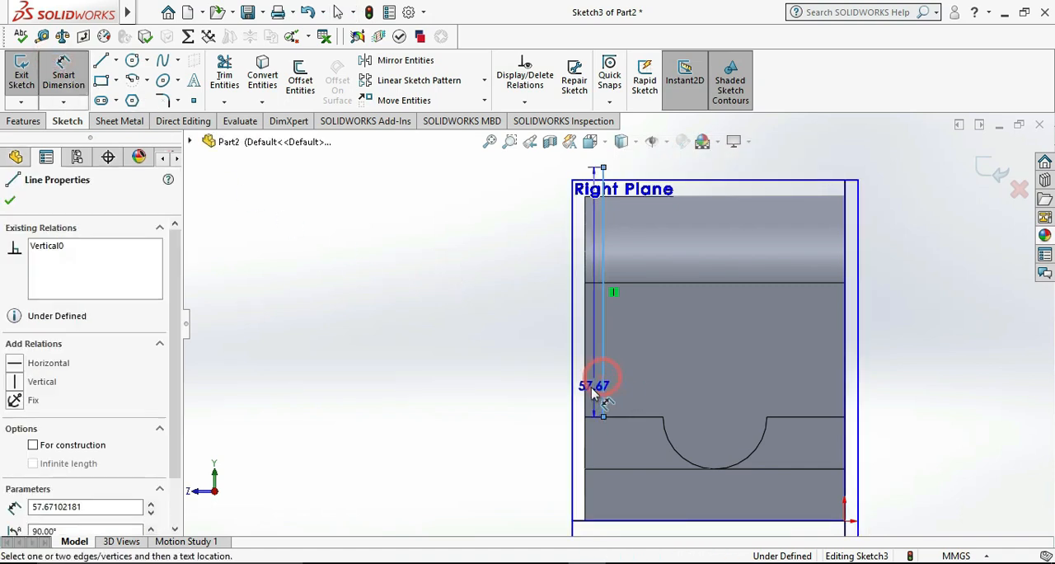
{"action": "left_click", "coordinate": [586, 399]}
{"action": "left_click", "coordinate": [591, 460]}
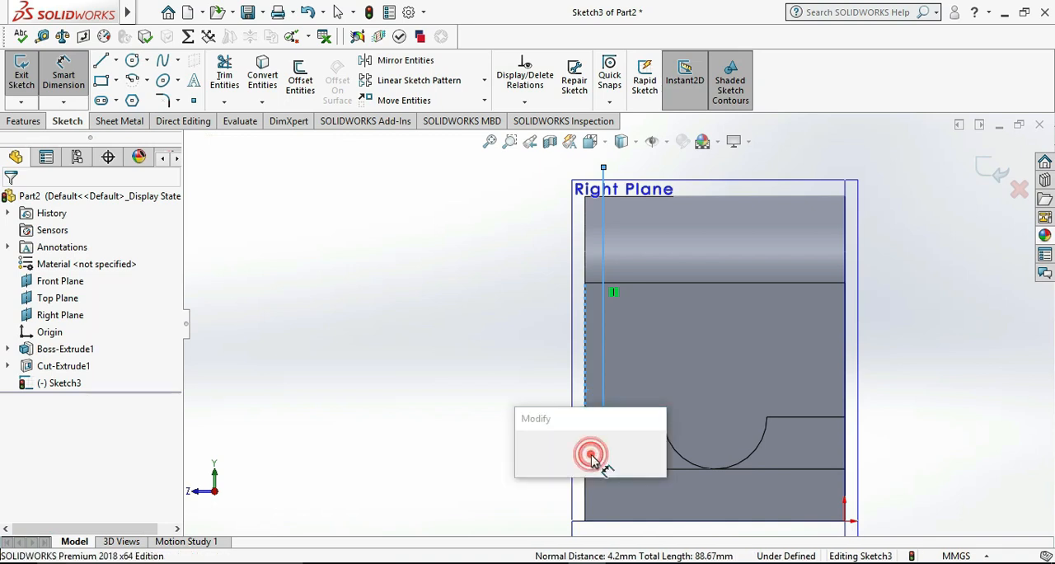
{"action": "type", "text": "7.5"}
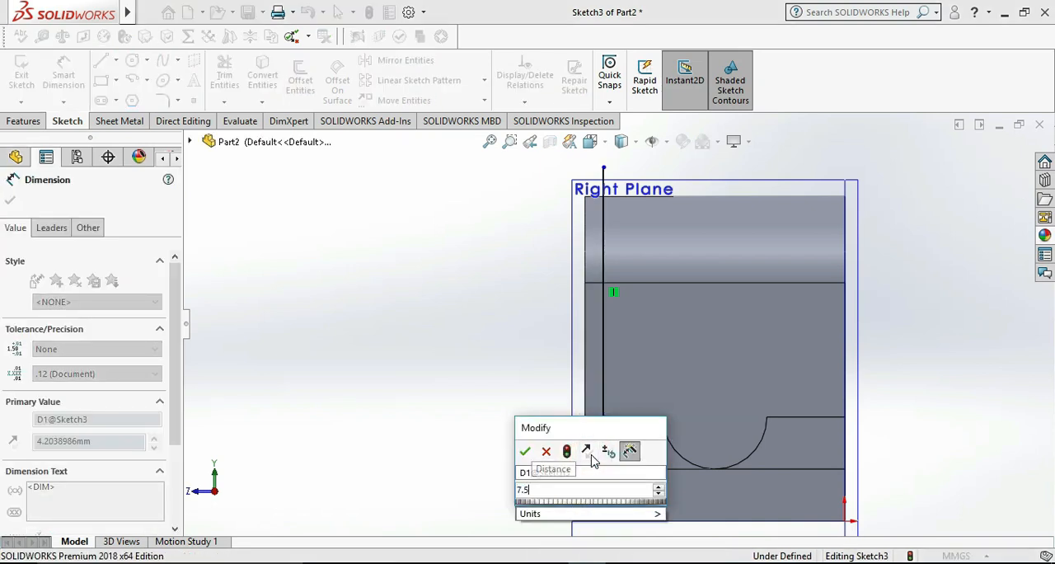
{"action": "key", "text": "Return"}
{"action": "left_click", "coordinate": [345, 361]}
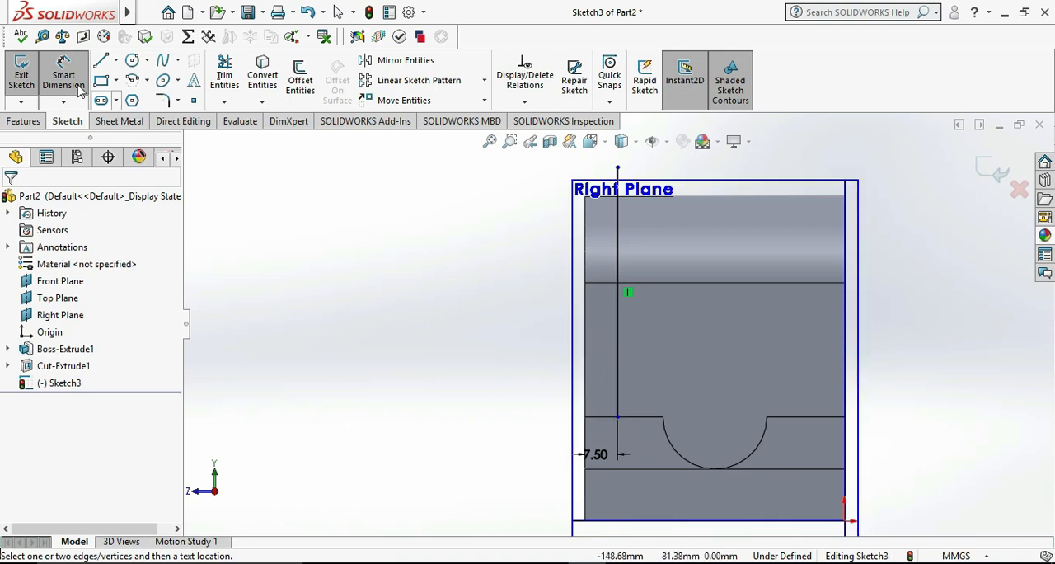
{"action": "right_click", "coordinate": [666, 204]}
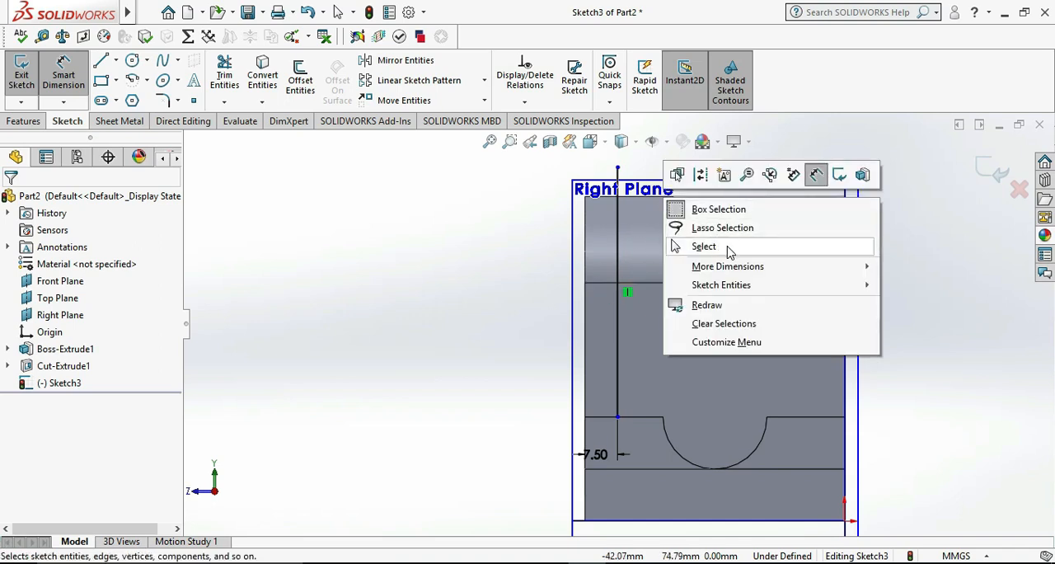
{"action": "mouse_move", "coordinate": [770, 272]}
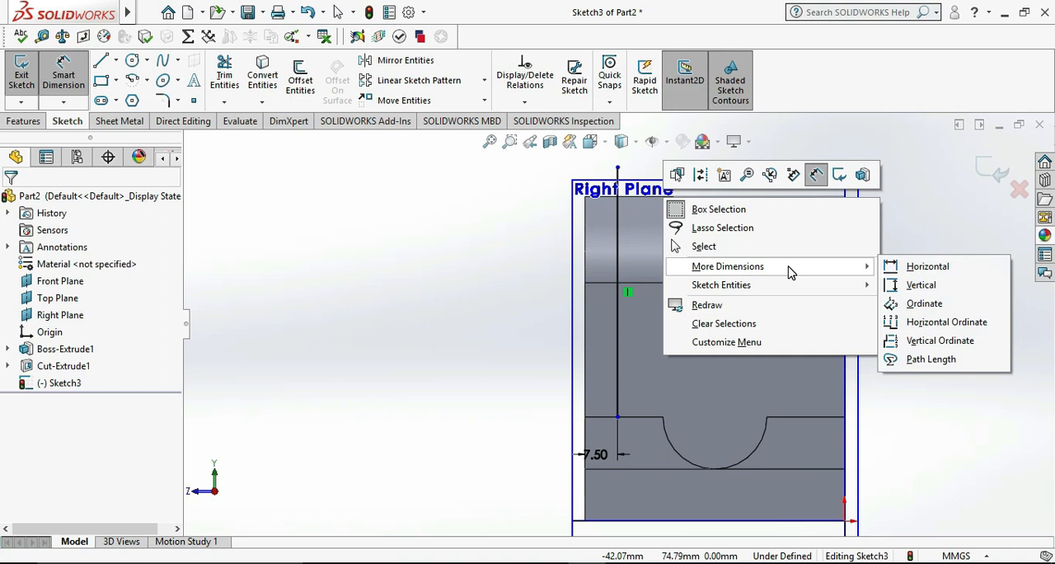
{"action": "mouse_move", "coordinate": [798, 289]}
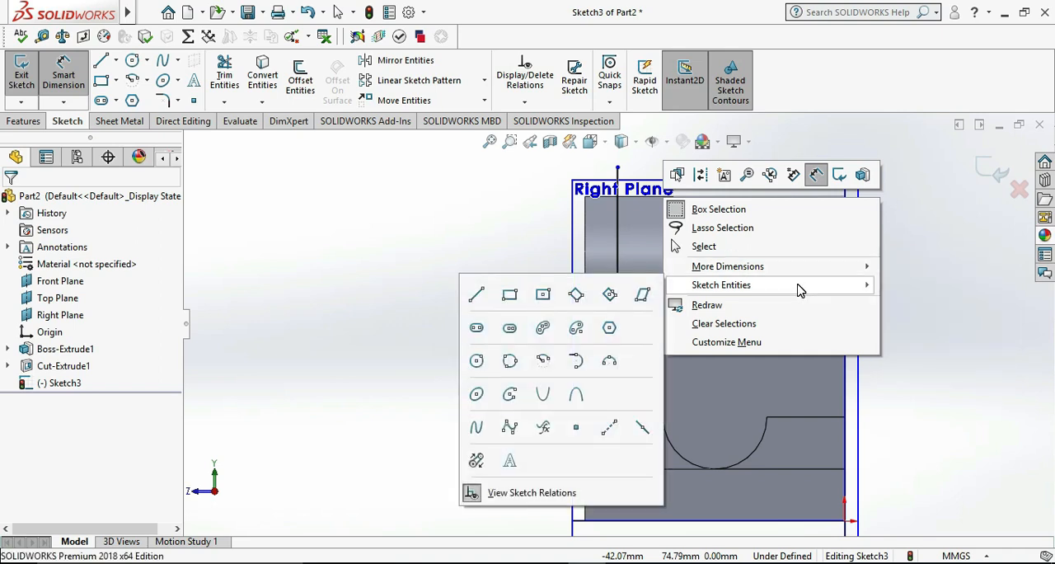
Check the reference drawing and dimension the height from the rounded top edge to the vertical line's lower endpoint as 42 mm
{"action": "left_click", "coordinate": [709, 246]}
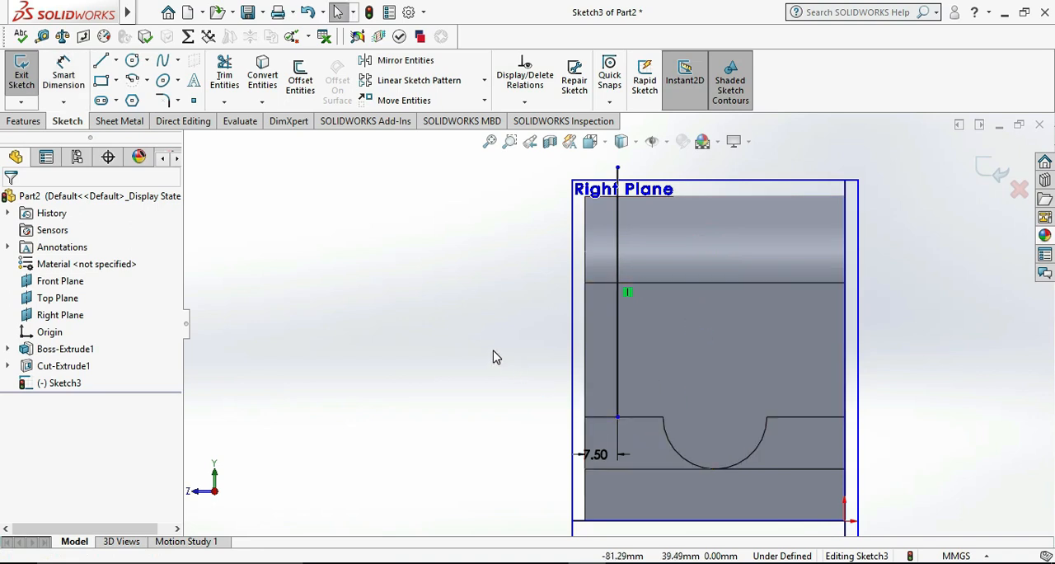
{"action": "left_click", "coordinate": [617, 418]}
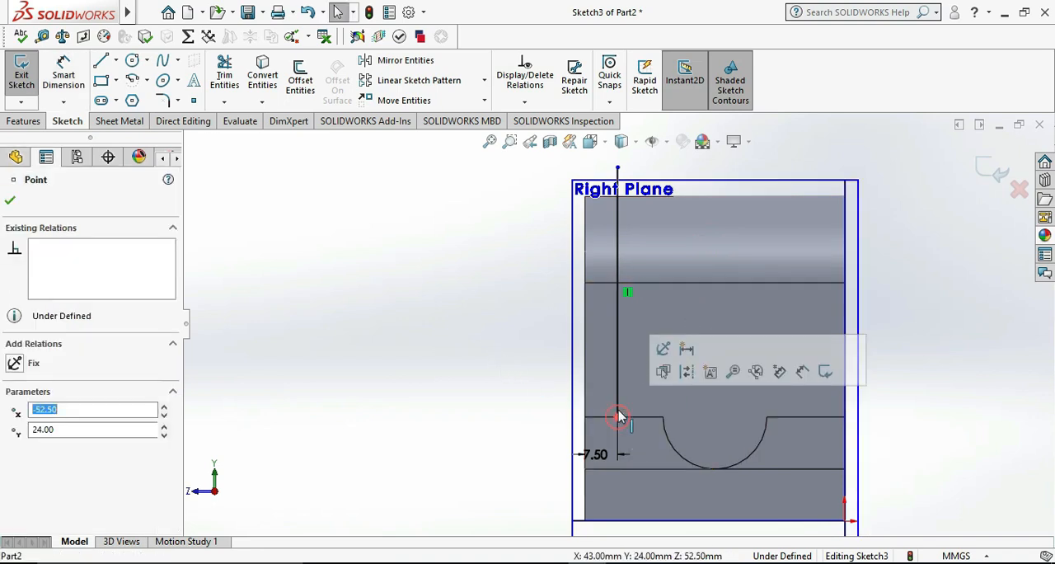
{"action": "left_click", "coordinate": [66, 73]}
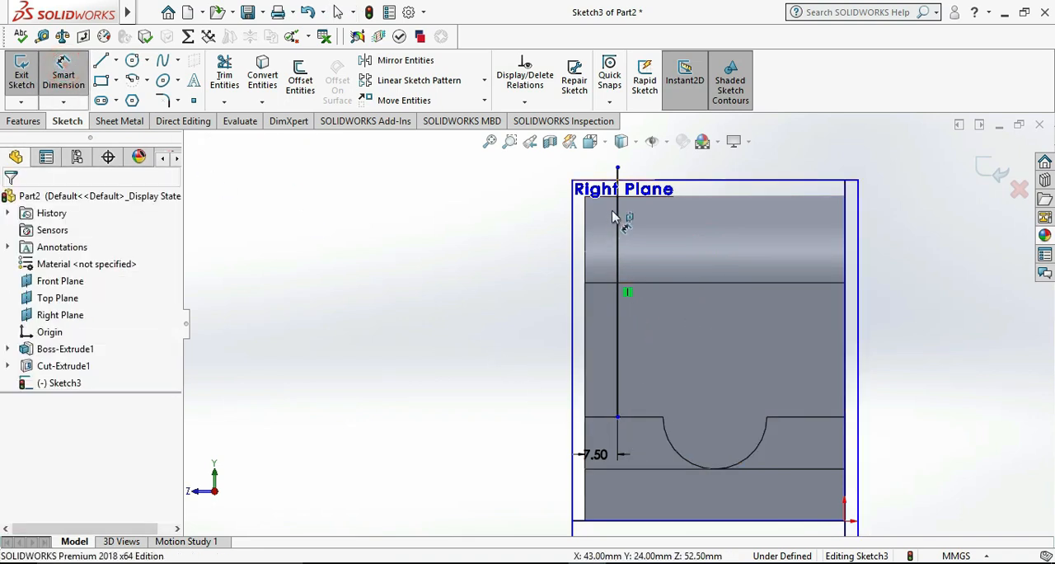
{"action": "left_click", "coordinate": [676, 196]}
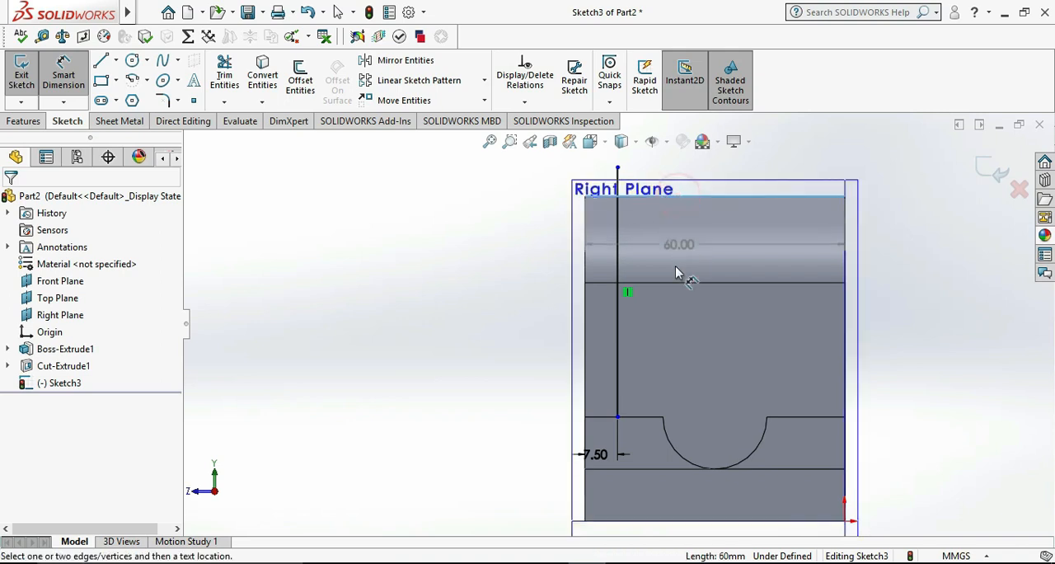
{"action": "left_click", "coordinate": [617, 418]}
{"action": "left_click", "coordinate": [475, 313]}
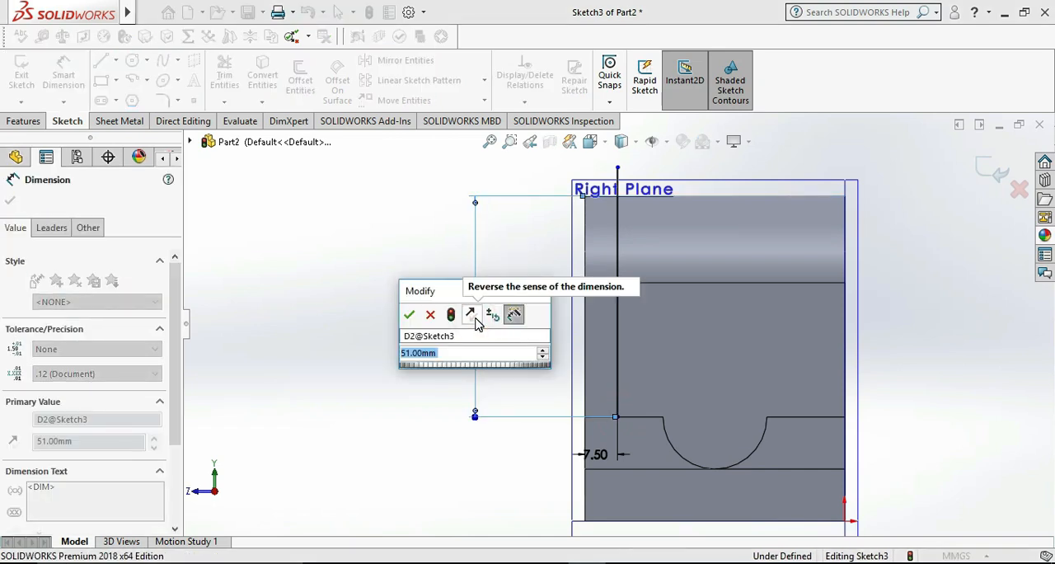
{"action": "left_click", "coordinate": [624, 562]}
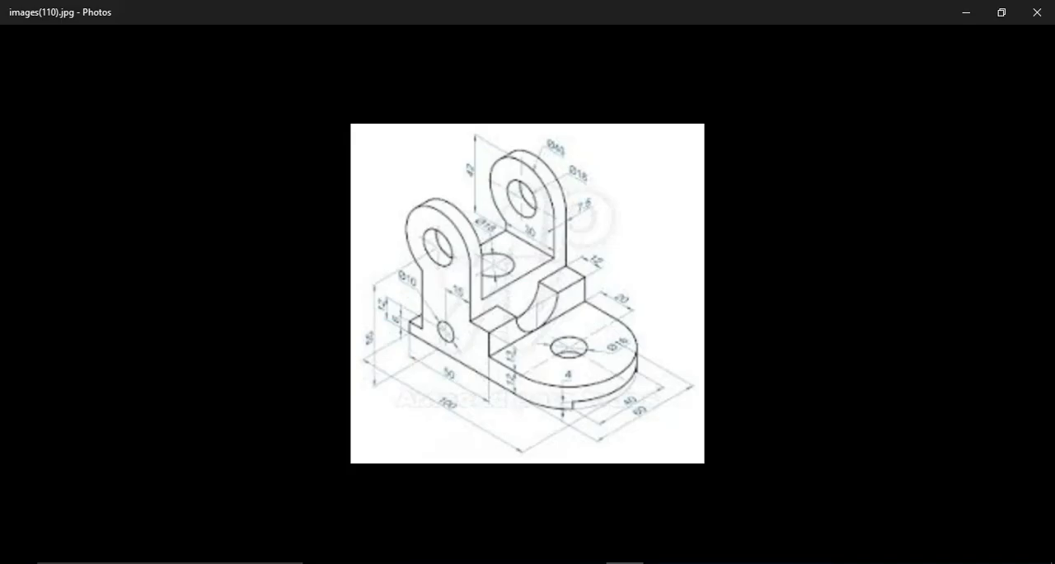
{"action": "left_click", "coordinate": [624, 562]}
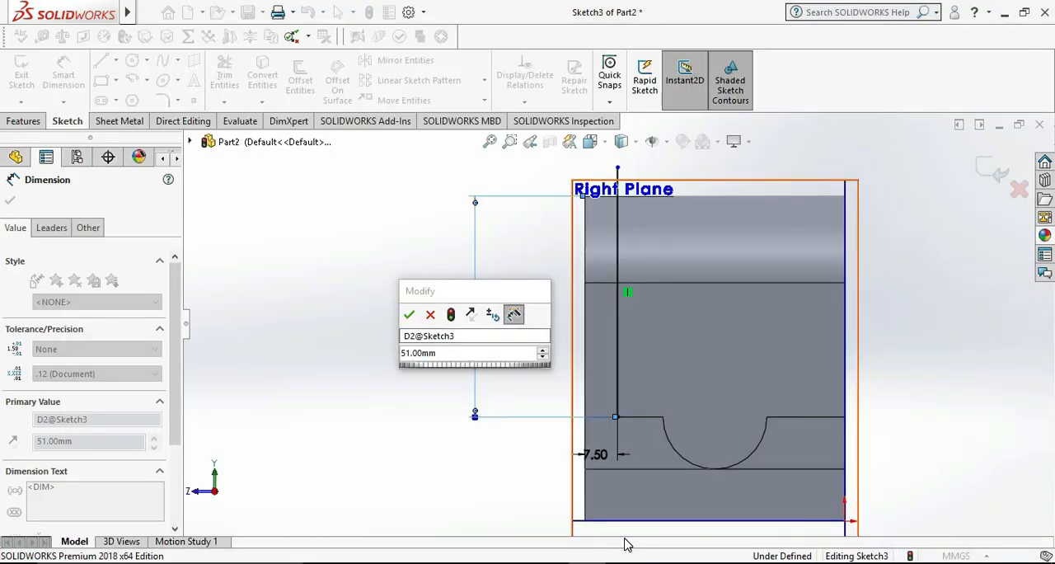
{"action": "double_click", "coordinate": [421, 352]}
{"action": "type", "text": "42"}
{"action": "key", "text": "Return"}
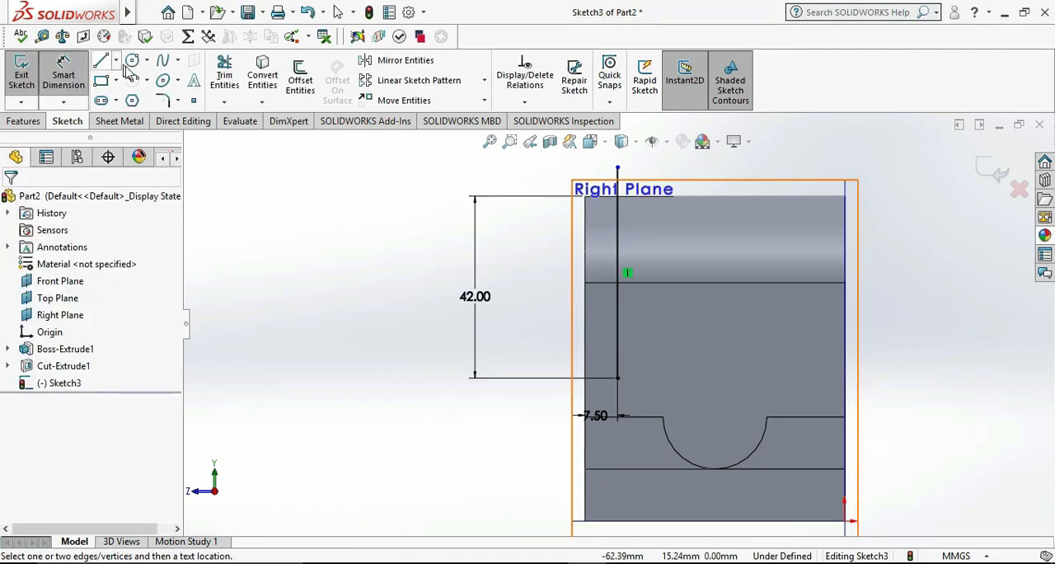
Draw a vertical centerline about 48 mm long downward from the midpoint of the block's upper horizontal edge
{"action": "left_click", "coordinate": [116, 60]}
{"action": "left_click", "coordinate": [139, 96]}
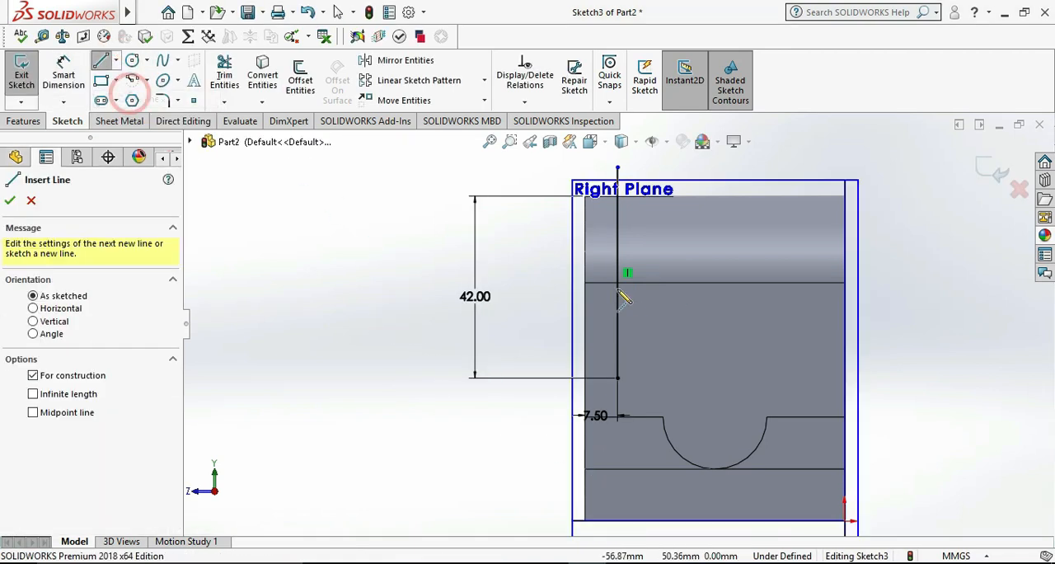
{"action": "left_click", "coordinate": [714, 283]}
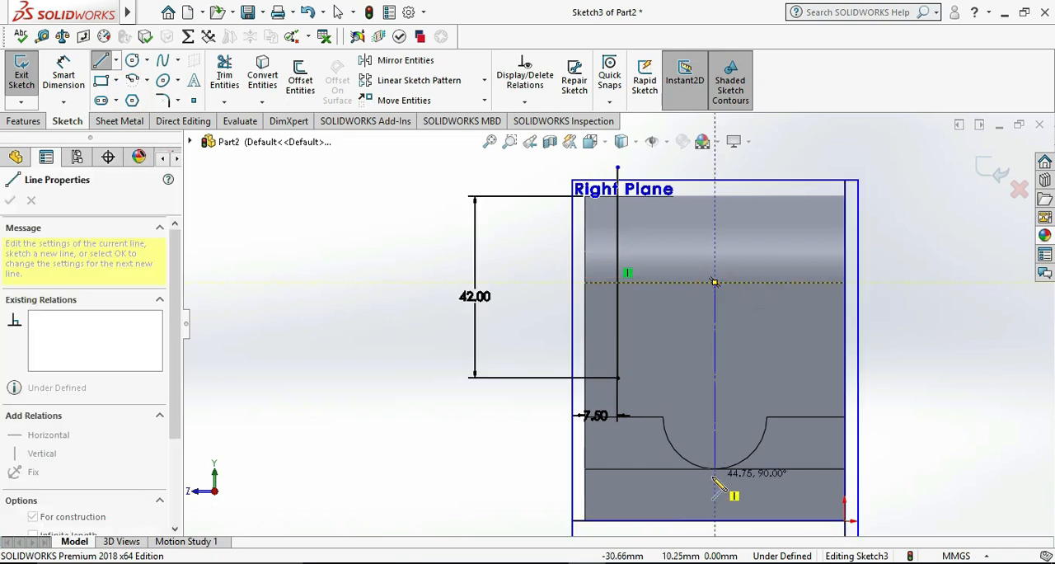
{"action": "left_click", "coordinate": [714, 490]}
{"action": "key", "text": "Escape"}
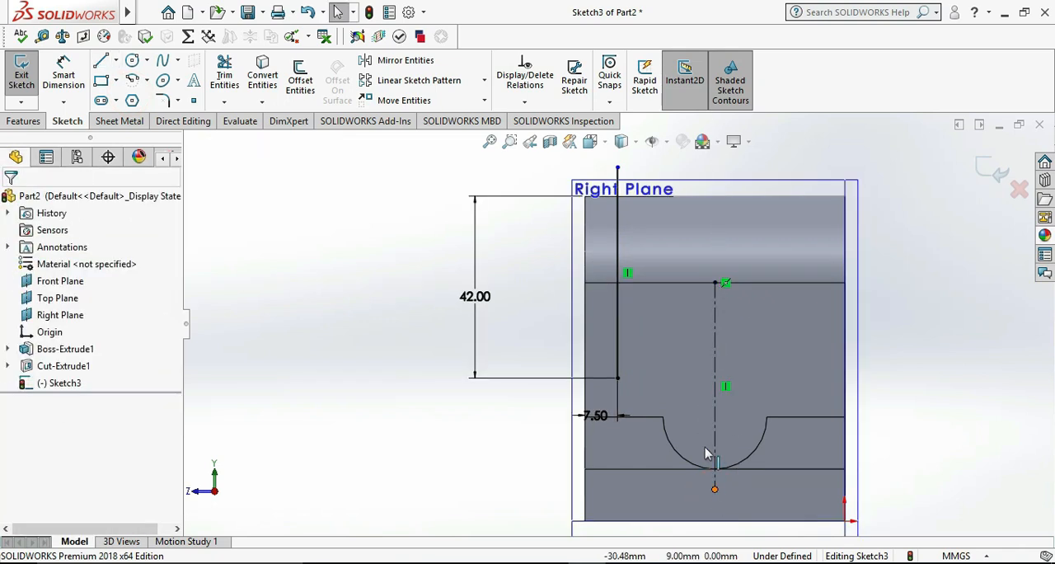
Mirror the solid vertical line about the centerline, keeping the original
{"action": "left_click", "coordinate": [616, 318]}
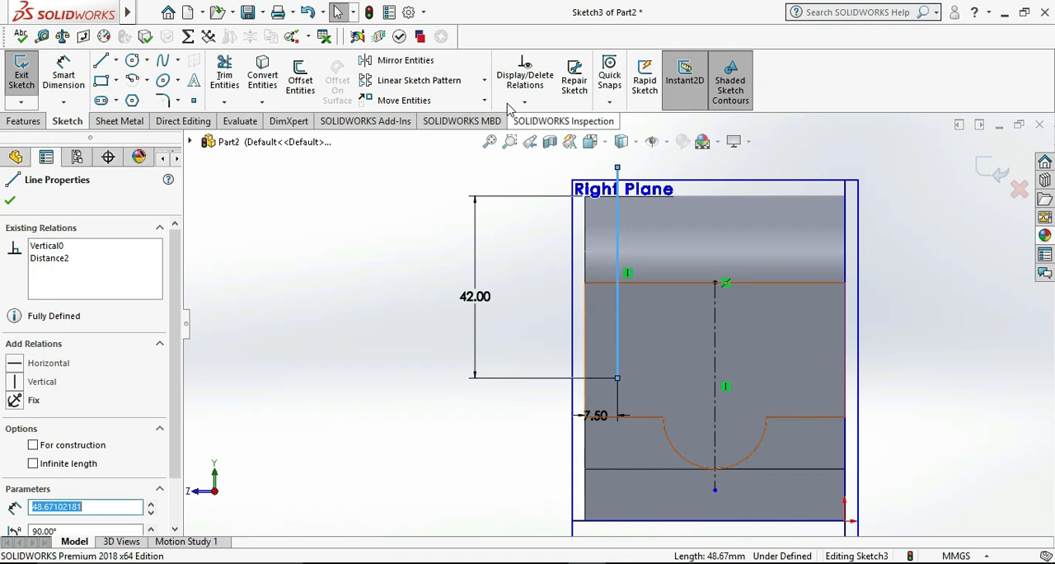
{"action": "left_click", "coordinate": [391, 66]}
{"action": "left_click", "coordinate": [94, 391]}
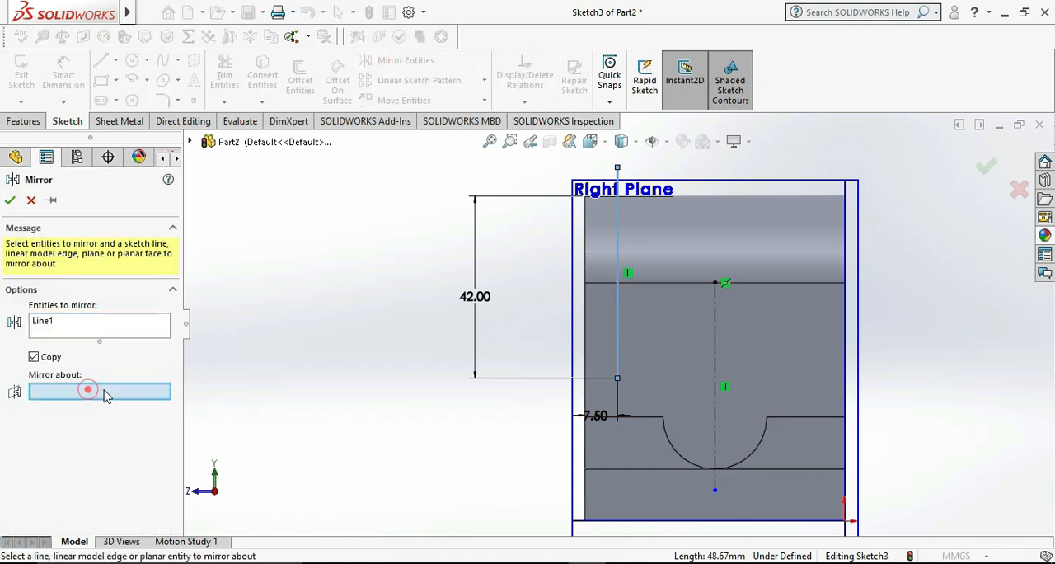
{"action": "left_click", "coordinate": [714, 342]}
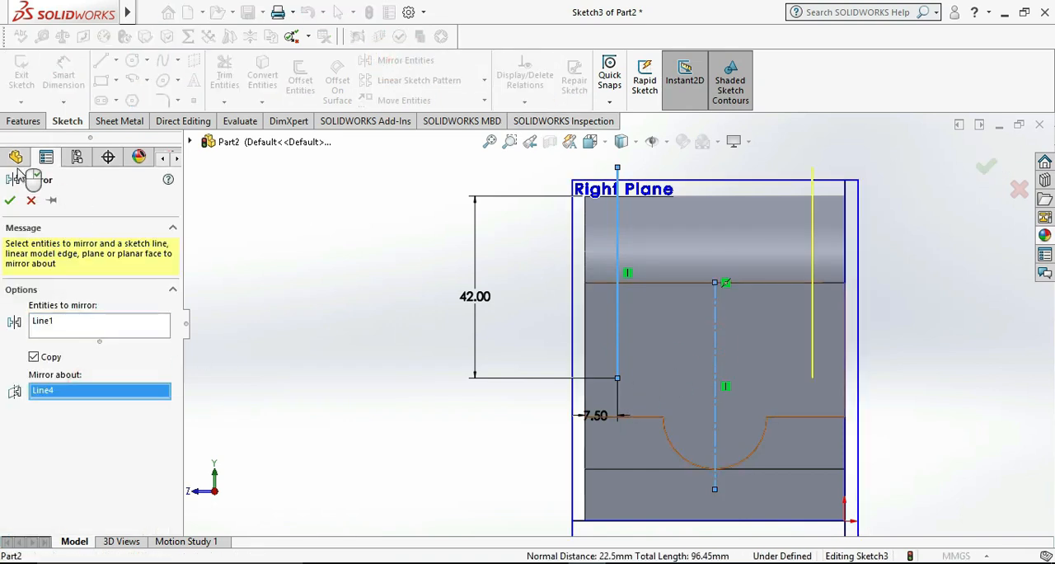
{"action": "left_click", "coordinate": [10, 200]}
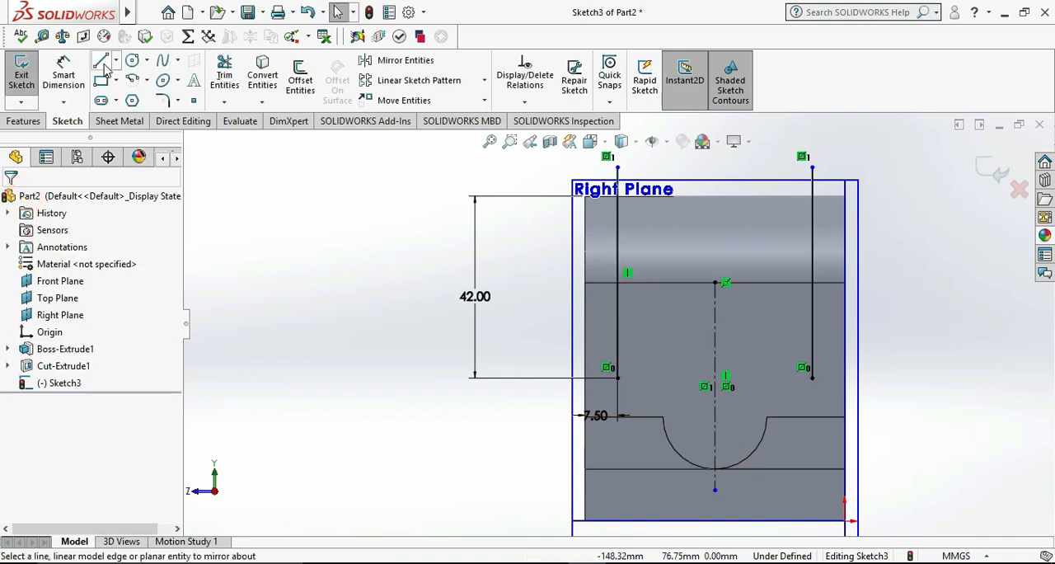
Connect the upper and the lower endpoints of the two vertical lines with horizontal lines to close the slot profile
{"action": "left_click", "coordinate": [100, 60]}
{"action": "left_click", "coordinate": [618, 167]}
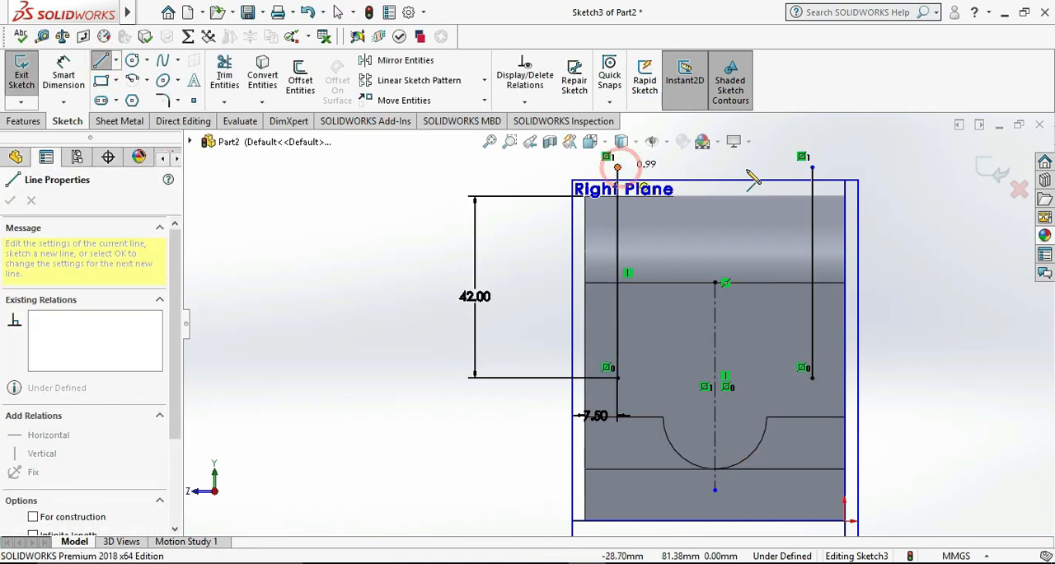
{"action": "left_click", "coordinate": [812, 167]}
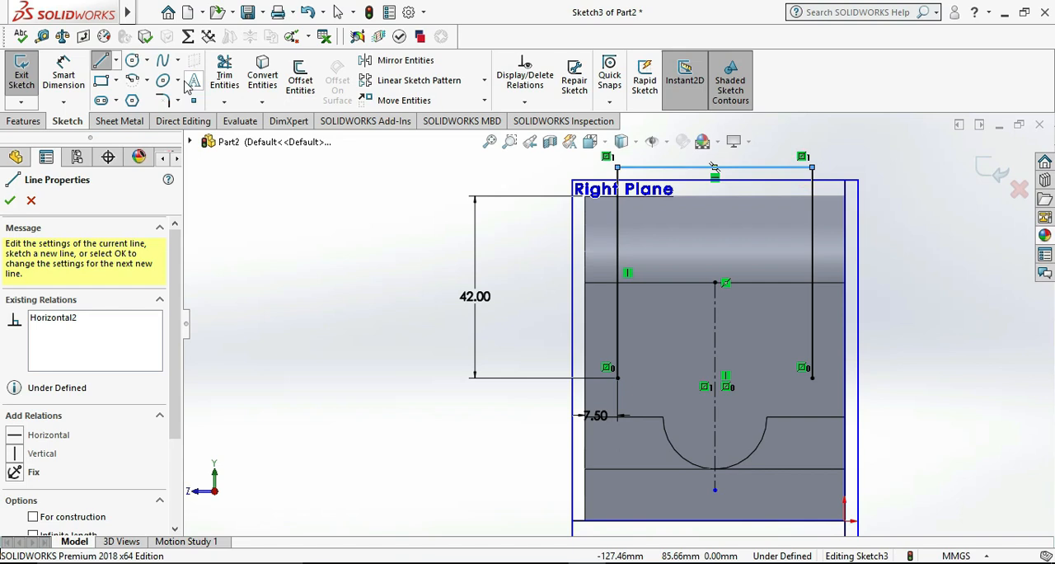
{"action": "left_click", "coordinate": [618, 378]}
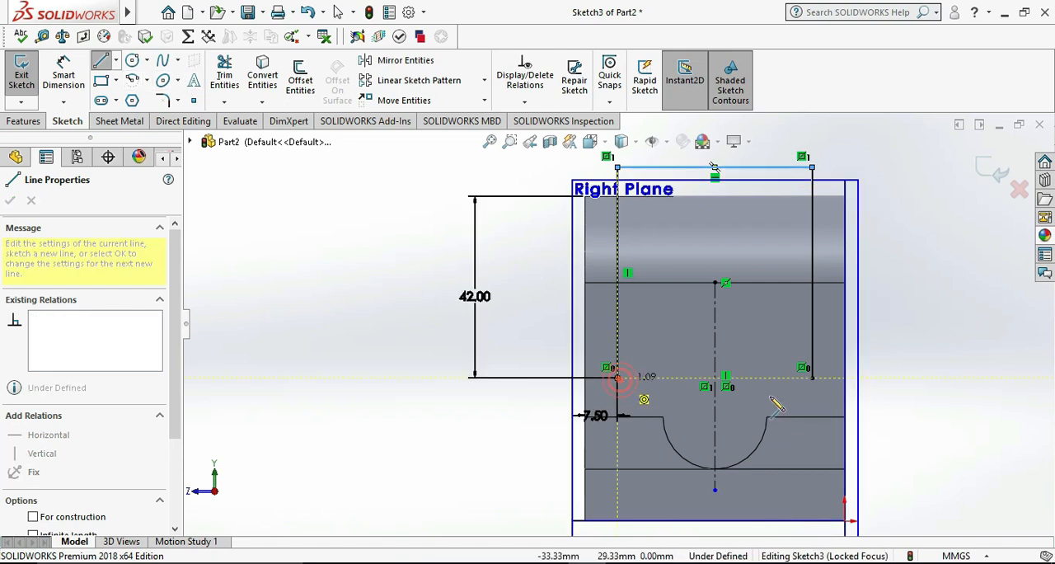
{"action": "left_click", "coordinate": [811, 378]}
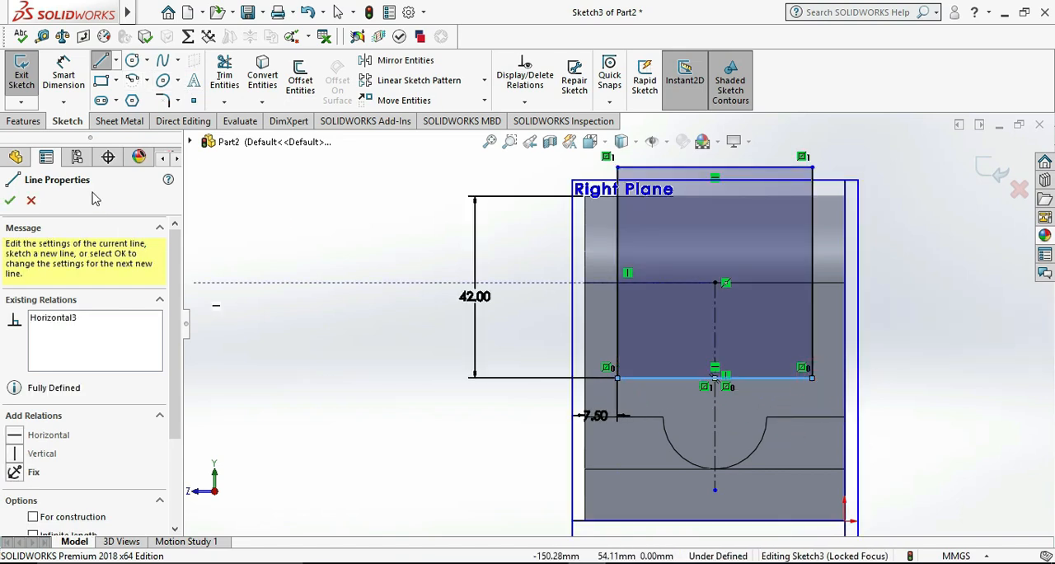
Exit the sketch and extrude-cut the slot profile Through All to separate the two lugs
{"action": "left_click", "coordinate": [21, 75]}
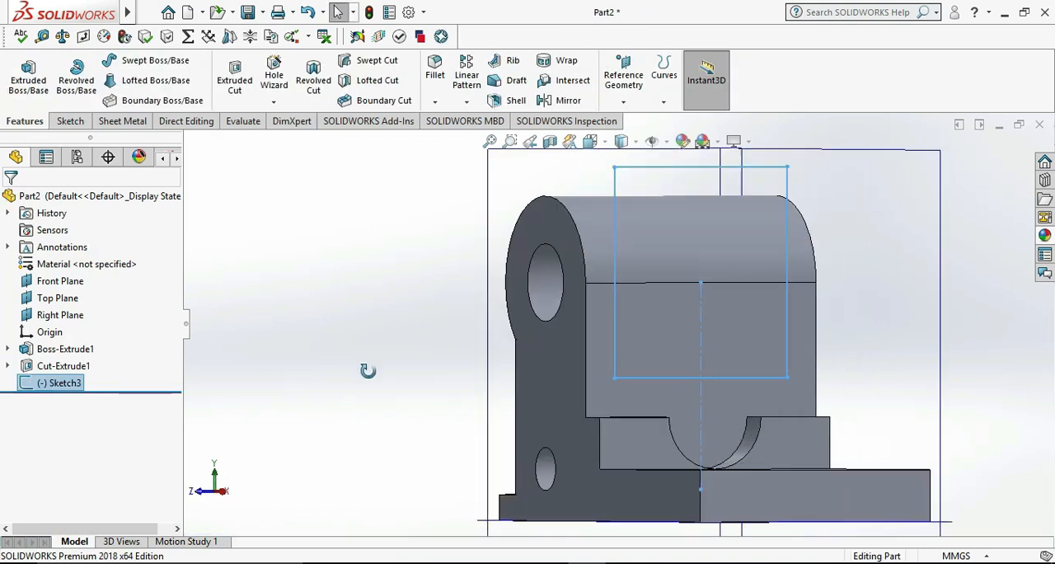
{"action": "left_click", "coordinate": [236, 70]}
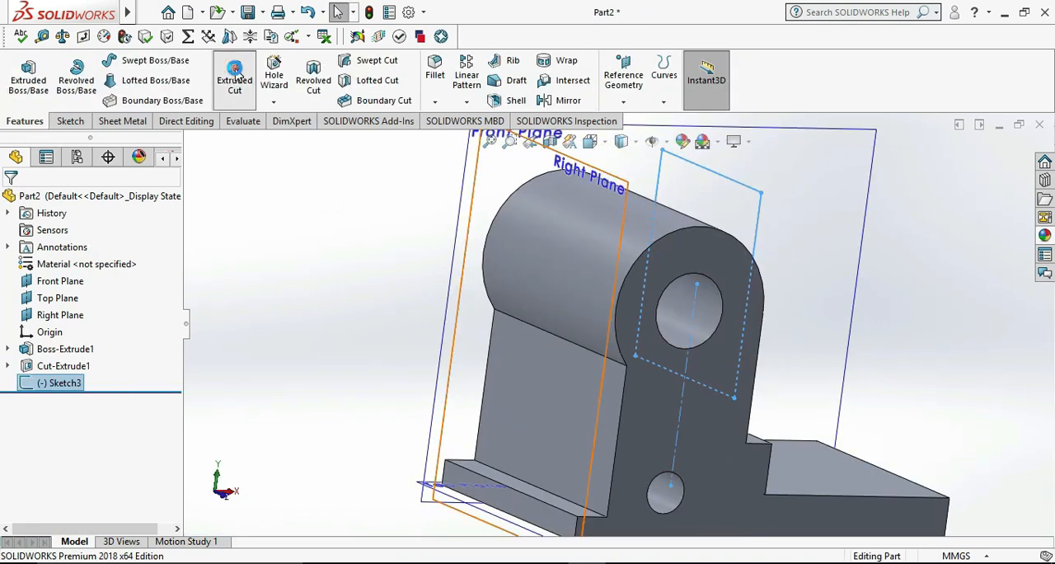
{"action": "left_click", "coordinate": [147, 296]}
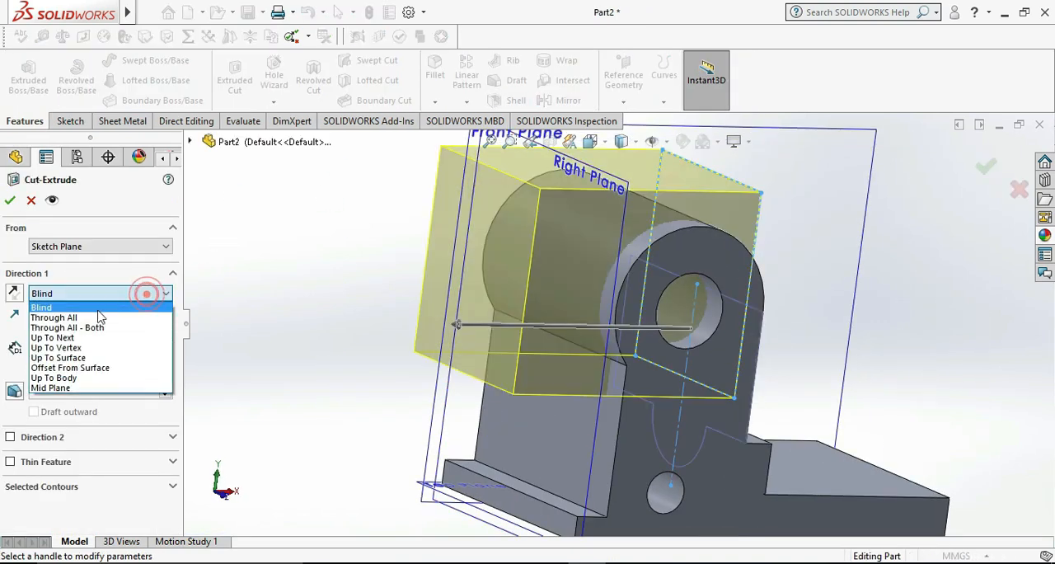
{"action": "left_click", "coordinate": [79, 316]}
{"action": "left_click", "coordinate": [10, 199]}
{"action": "left_click", "coordinate": [292, 329]}
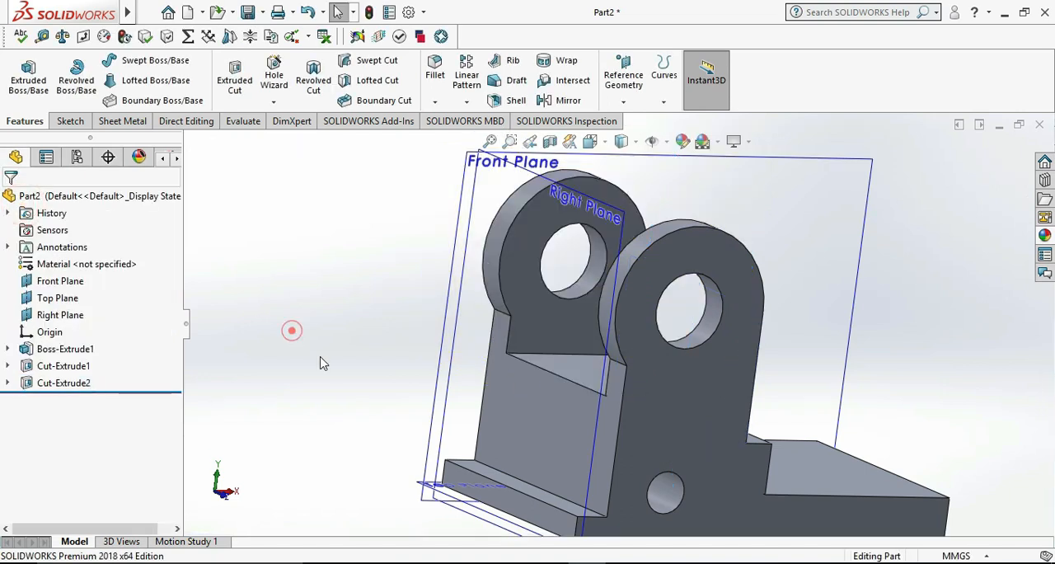
Check the reference drawing, start a sketch on the base plate's end face and draw a rectangle about 28 mm wide near its lower edge
{"action": "scroll", "coordinate": [466, 407], "scroll_direction": "up", "scroll_amount": 6}
{"action": "middle_click_drag", "start_coordinate": [819, 438], "coordinate": [748, 428]}
{"action": "left_click", "coordinate": [624, 563]}
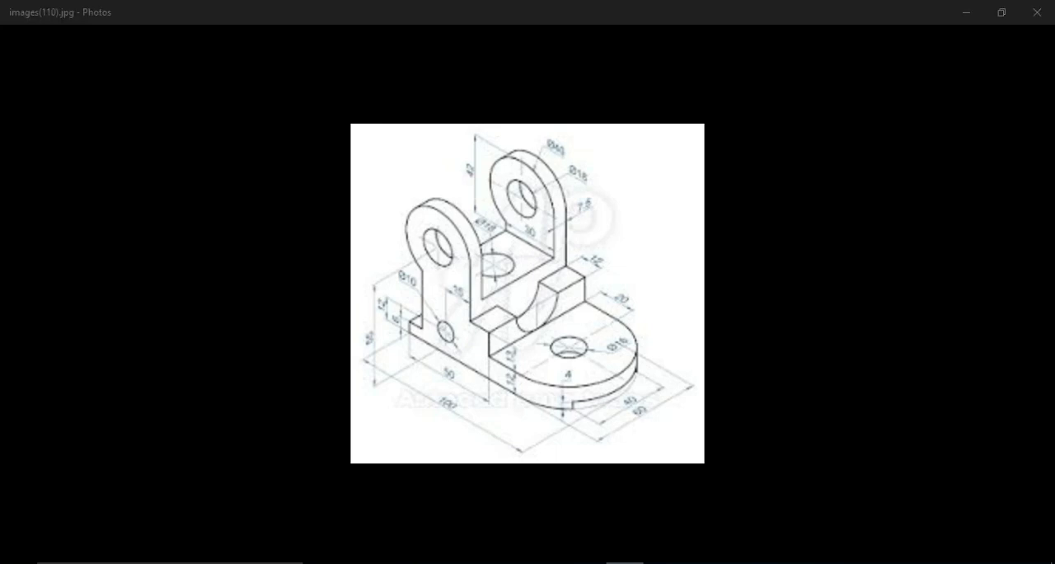
{"action": "key", "text": "alt+Tab"}
{"action": "right_click", "coordinate": [699, 396]}
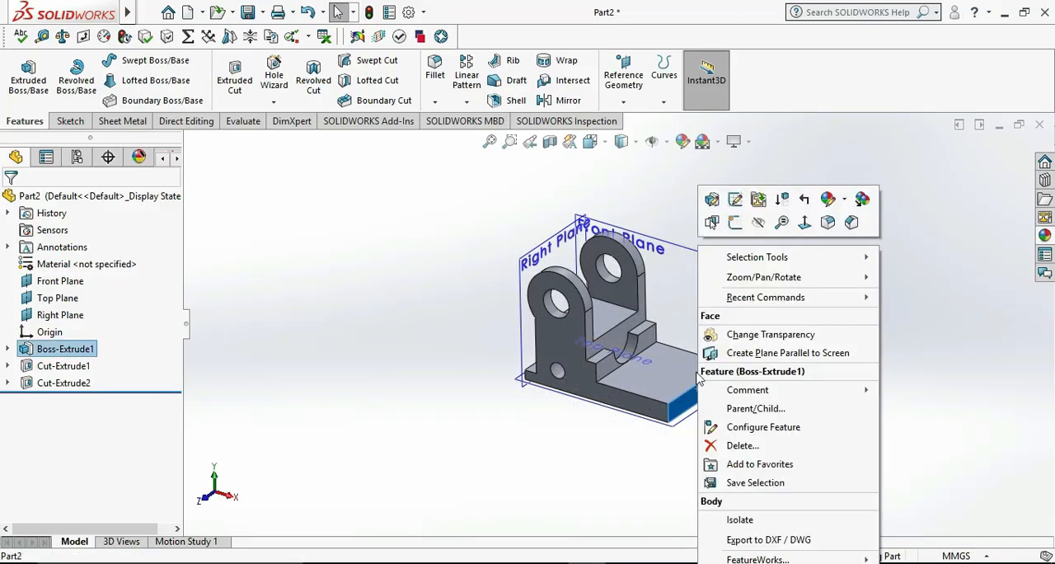
{"action": "left_click", "coordinate": [735, 224]}
{"action": "left_click", "coordinate": [811, 425]}
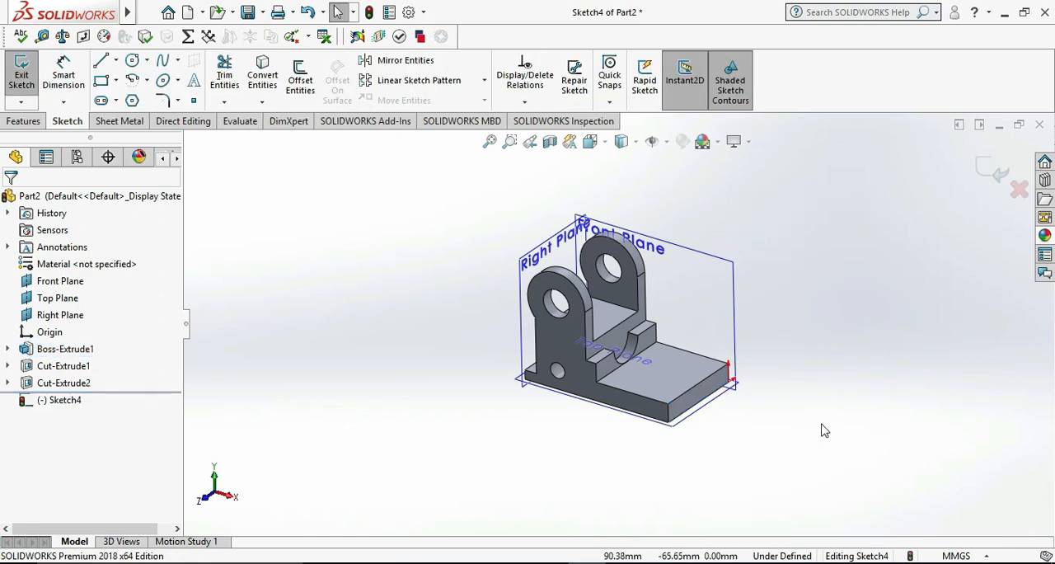
{"action": "key", "text": "ctrl+8"}
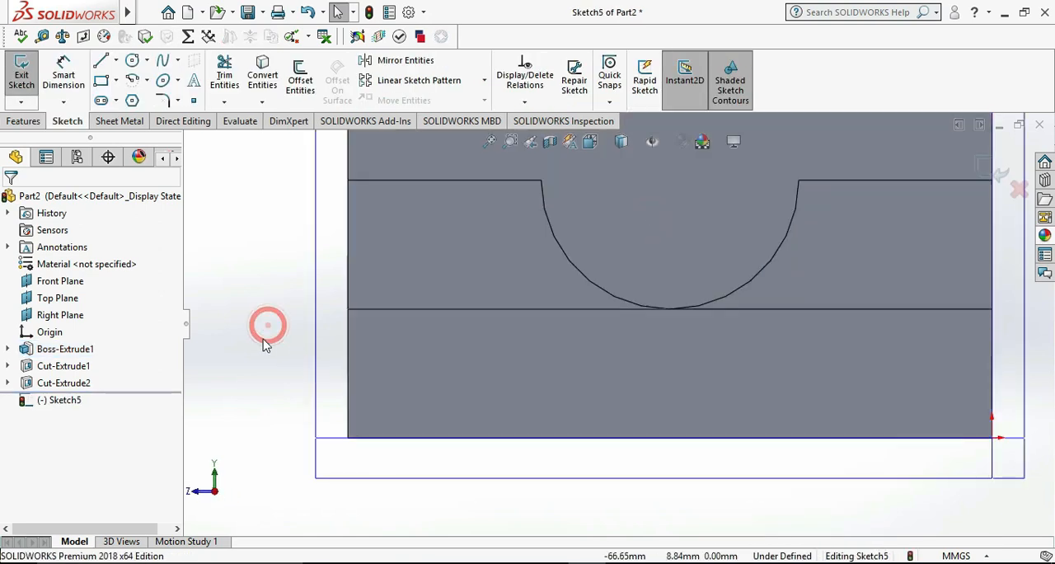
{"action": "left_click", "coordinate": [101, 79]}
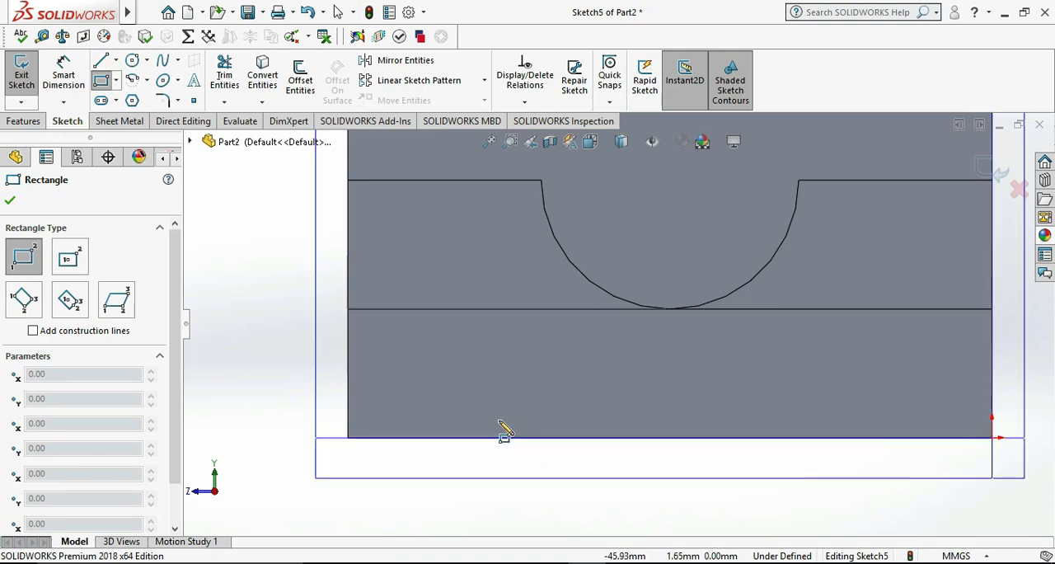
{"action": "mouse_move", "coordinate": [499, 421]}
{"action": "left_mouse_down"}
{"action": "mouse_move", "coordinate": [600, 388]}
{"action": "mouse_move", "coordinate": [804, 386]}
{"action": "left_mouse_up"}
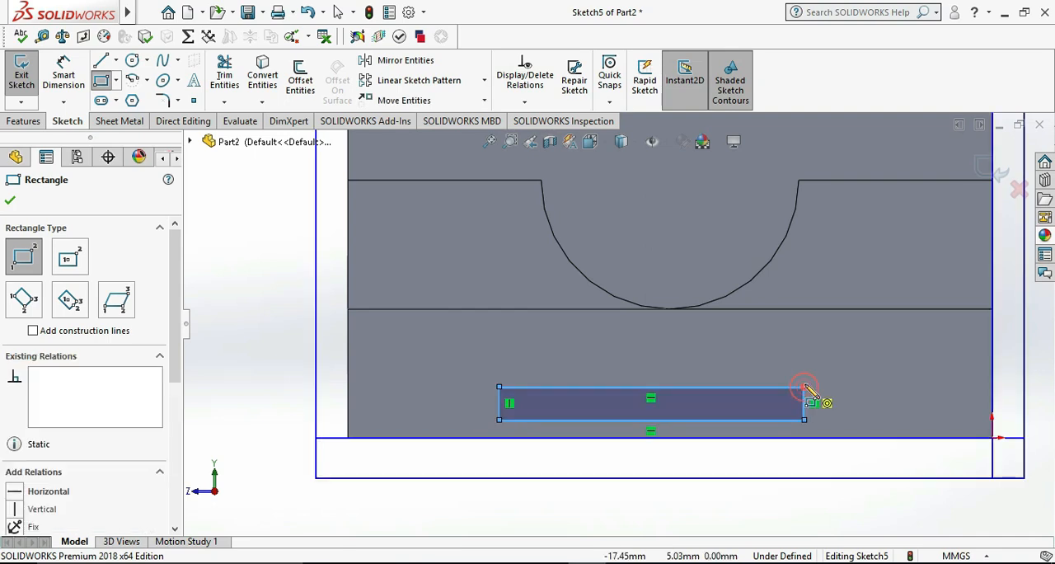
Add Horizontal and Vertical relations between the midpoints of the rectangle's lower line and the end face's lower edge
{"action": "left_click", "coordinate": [650, 420]}
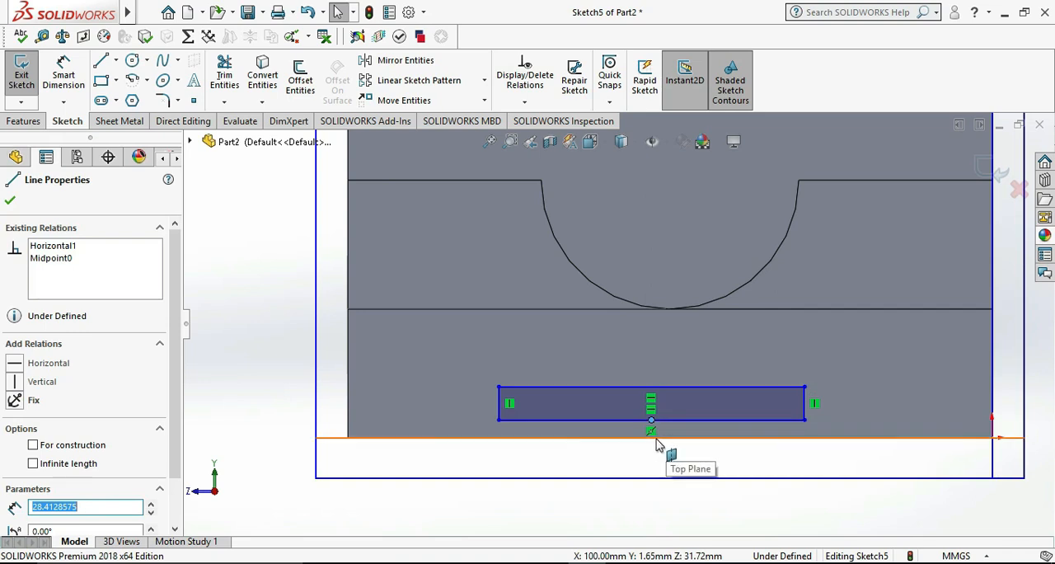
{"action": "middle_click_drag", "start_coordinate": [675, 432], "coordinate": [678, 498]}
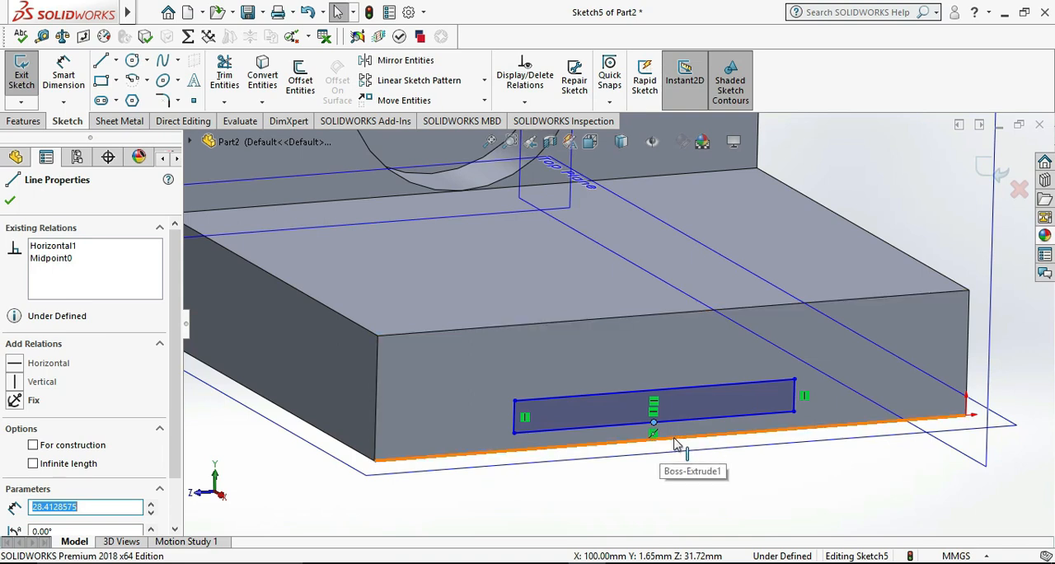
{"action": "left_click", "coordinate": [670, 438], "text": "ctrl"}
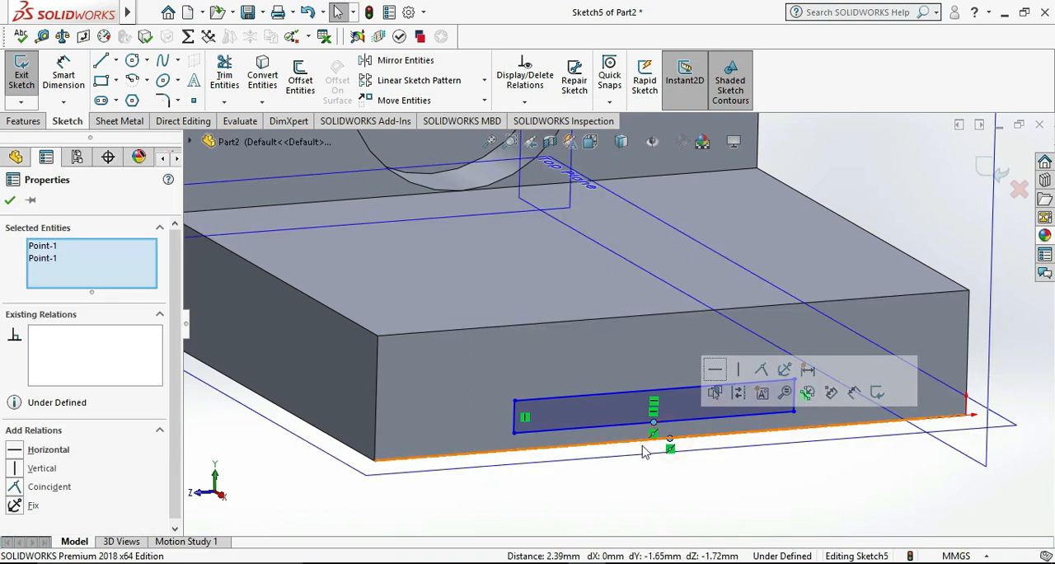
{"action": "left_click", "coordinate": [47, 452]}
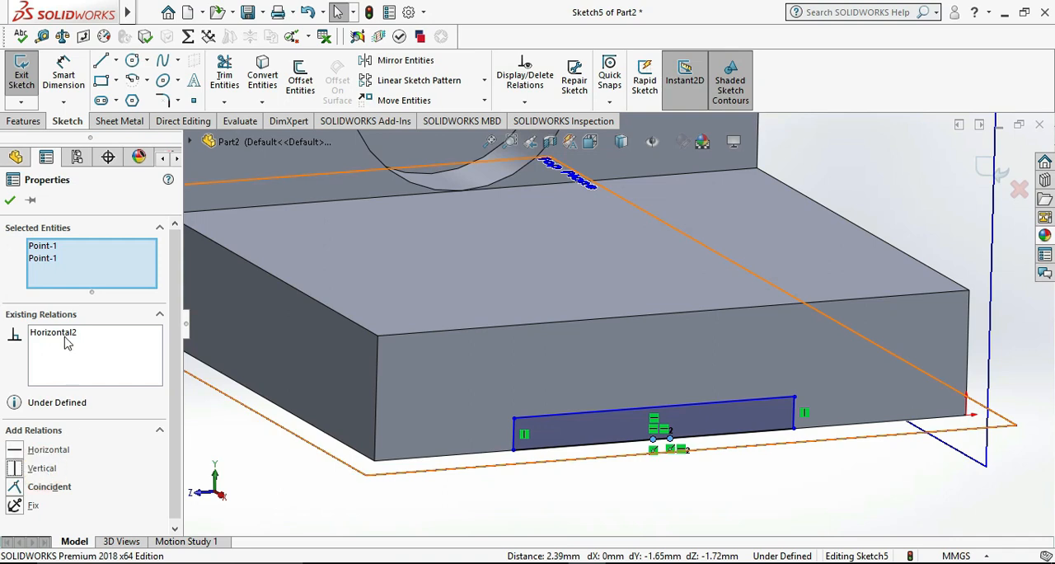
{"action": "left_click", "coordinate": [39, 470]}
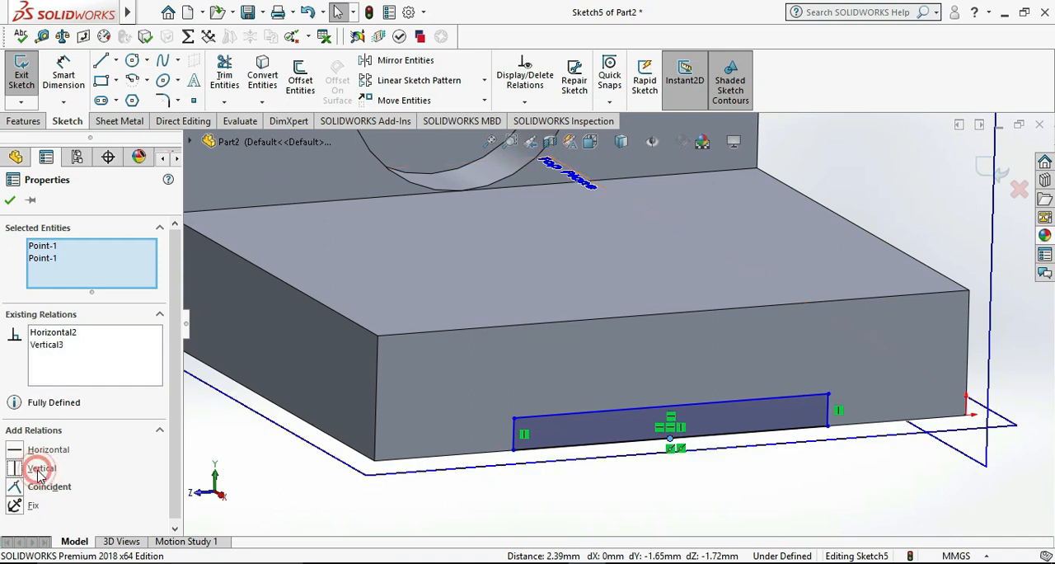
{"action": "left_click", "coordinate": [58, 332]}
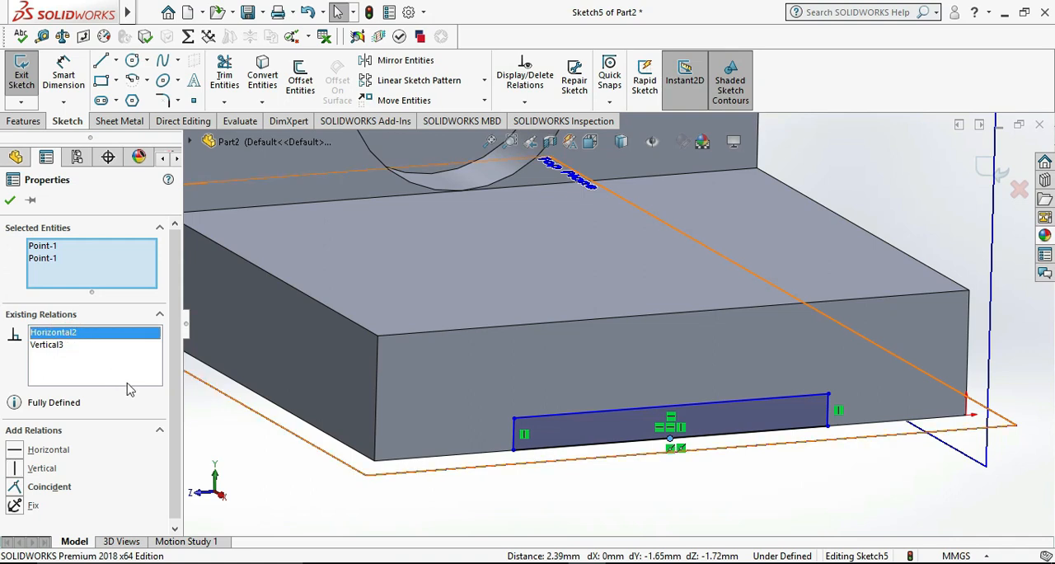
Delete the Horizontal relation between the two midpoints and set the groove rectangle's width to 40 mm
{"action": "key", "text": "Delete"}
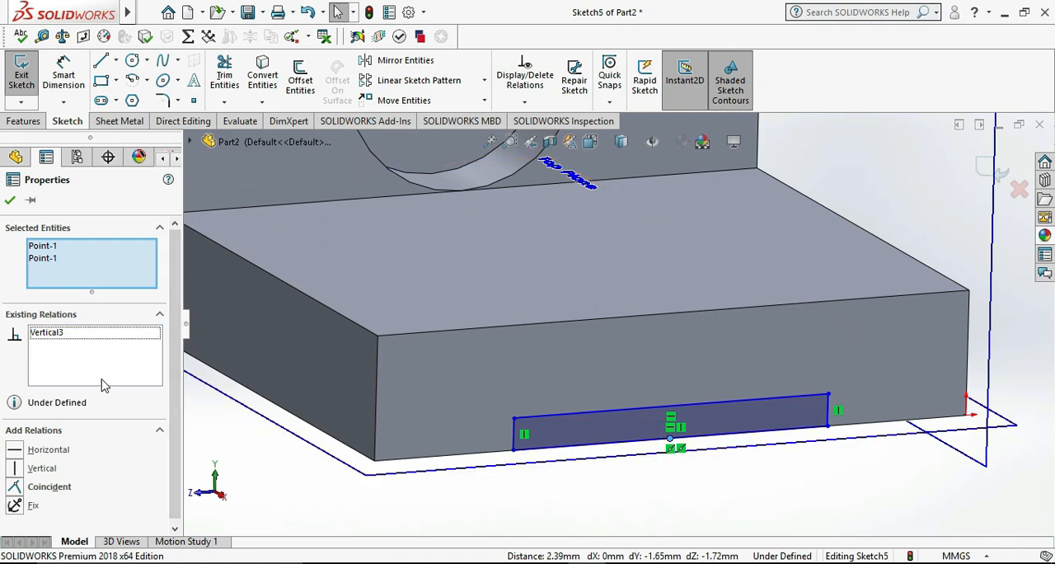
{"action": "left_click", "coordinate": [10, 202]}
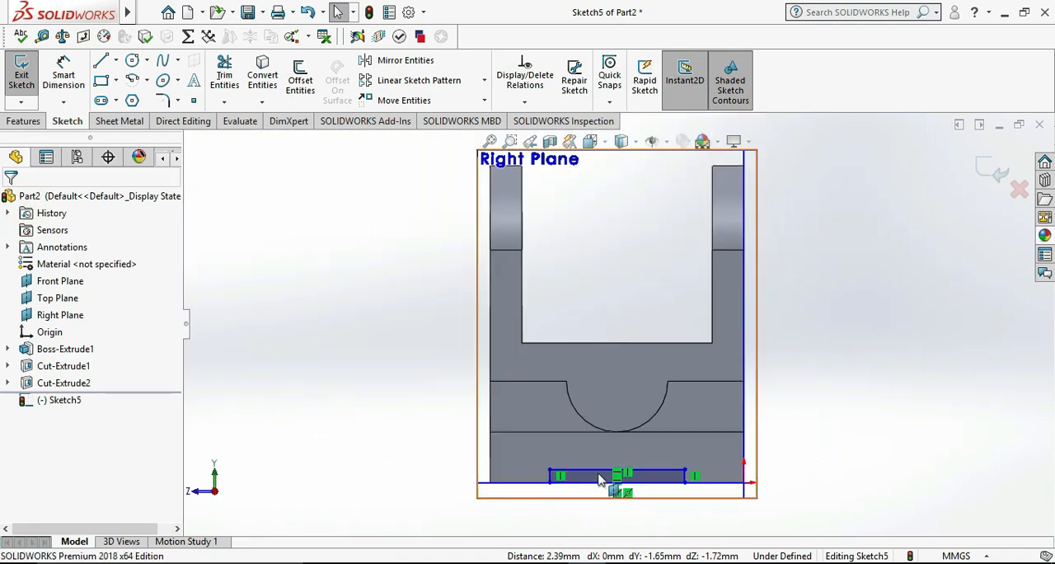
{"action": "left_click", "coordinate": [64, 71]}
{"action": "scroll", "coordinate": [570, 432], "scroll_direction": "down", "scroll_amount": 3}
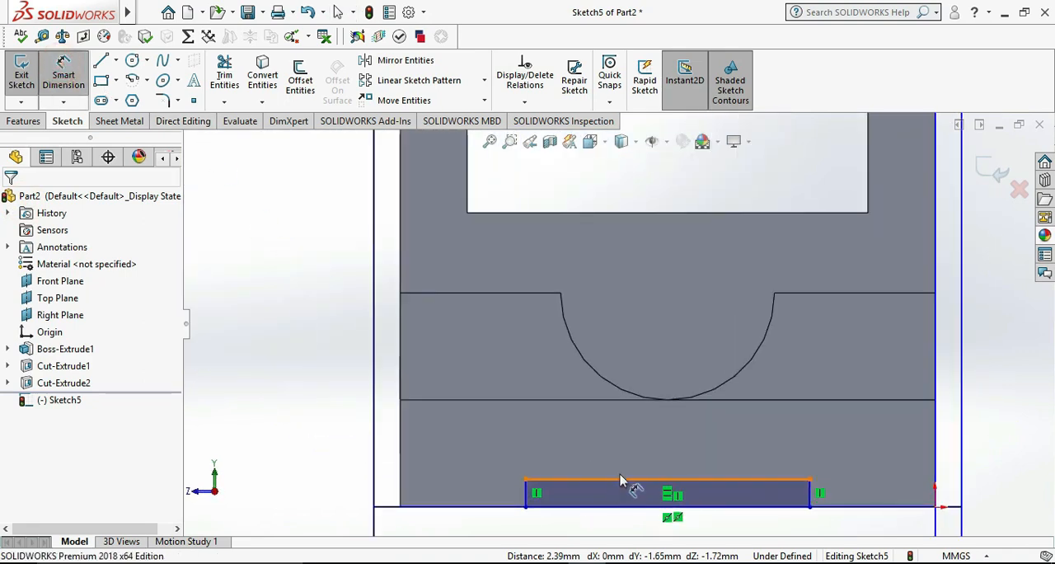
{"action": "left_click", "coordinate": [622, 486]}
{"action": "left_click", "coordinate": [623, 456]}
{"action": "type", "text": "40"}
{"action": "key", "text": "Return"}
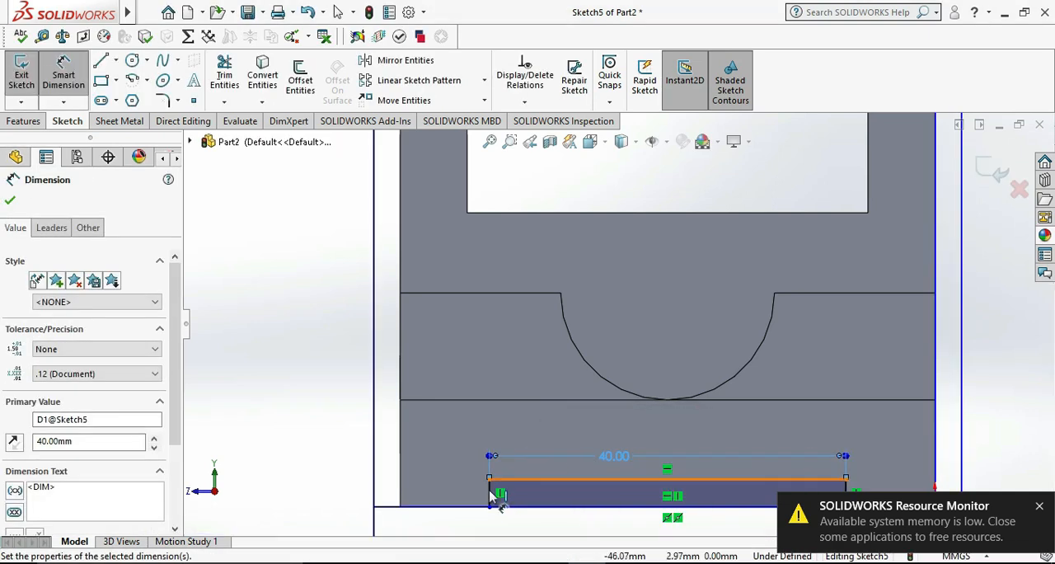
Set the groove rectangle's height to 4 mm
{"action": "left_click", "coordinate": [489, 494]}
{"action": "left_click", "coordinate": [414, 490]}
{"action": "type", "text": "4"}
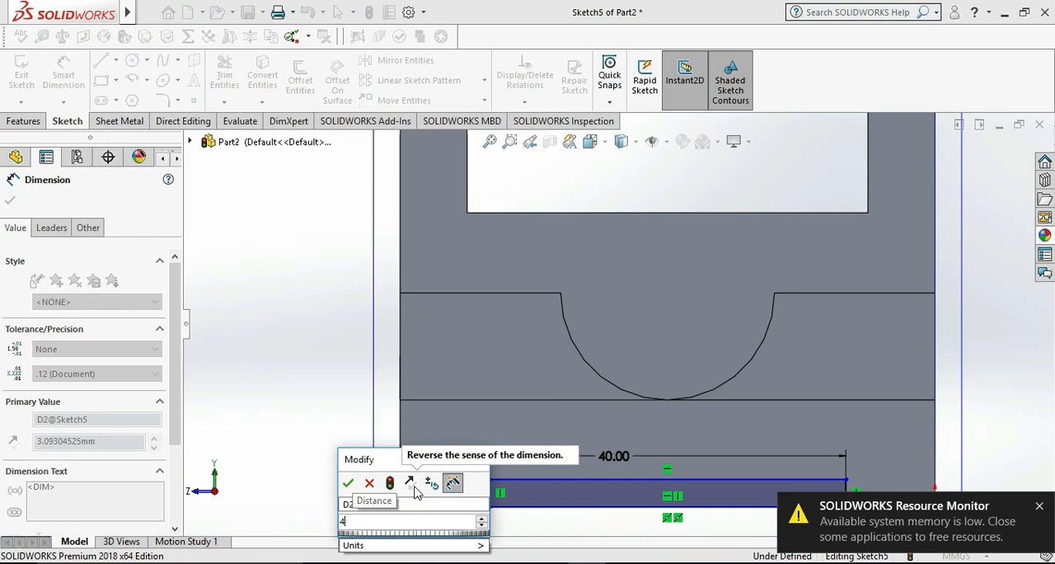
{"action": "key", "text": "Return"}
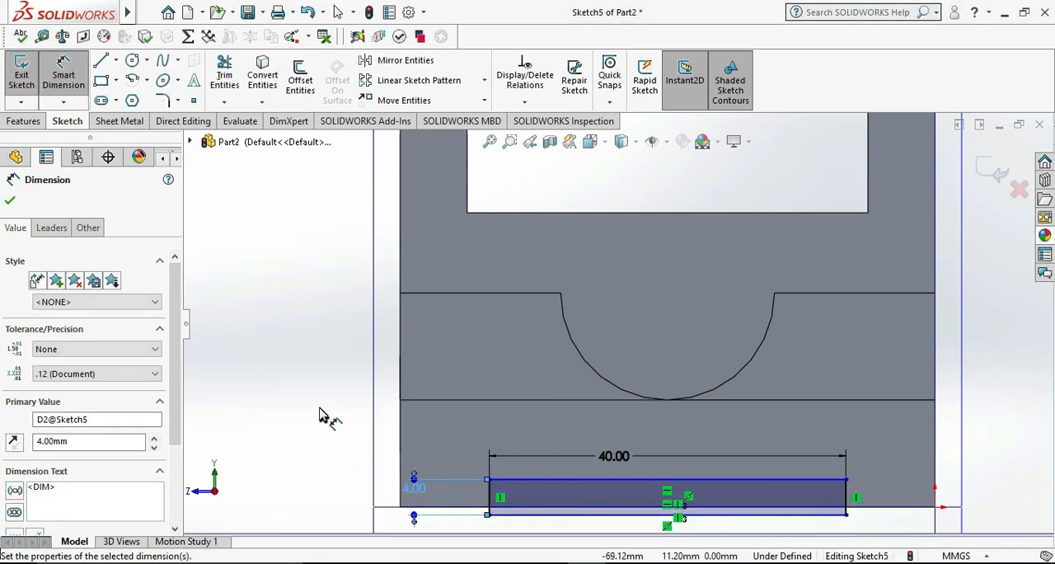
{"action": "left_click", "coordinate": [319, 408]}
{"action": "key", "text": "Escape"}
Set the distance between the rectangle's lower line and the base plate's lower edge to 0 mm
{"action": "scroll", "coordinate": [453, 403], "scroll_direction": "down", "scroll_amount": 2}
{"action": "left_click", "coordinate": [454, 402]}
{"action": "left_click", "coordinate": [64, 74]}
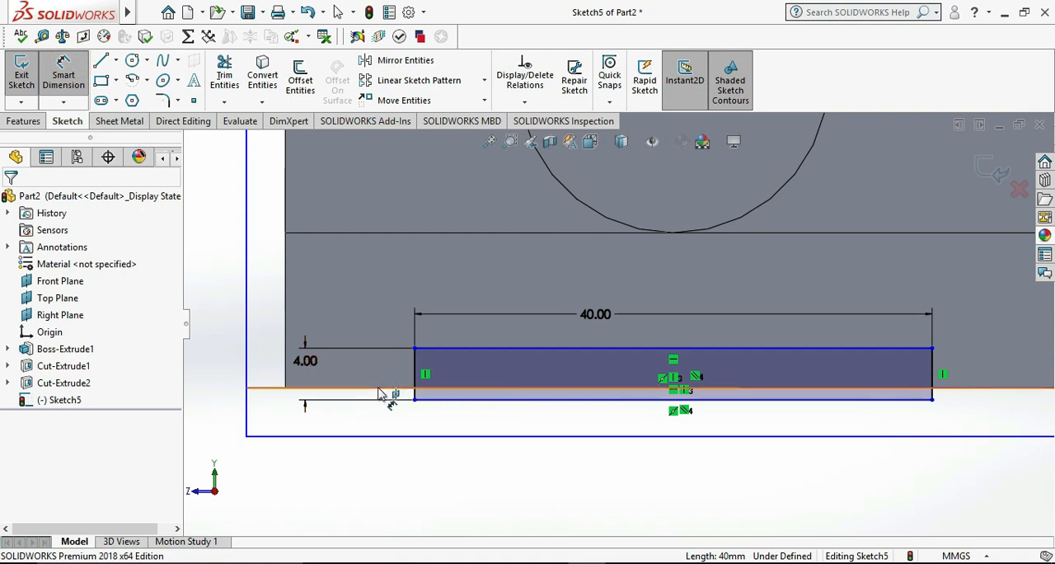
{"action": "left_click", "coordinate": [229, 399]}
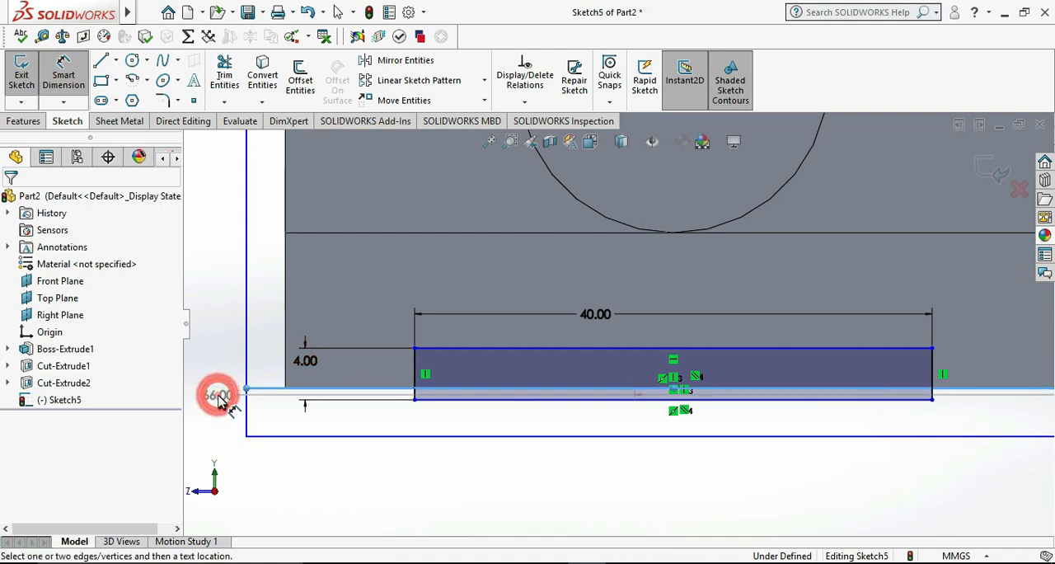
{"action": "key", "text": "Escape"}
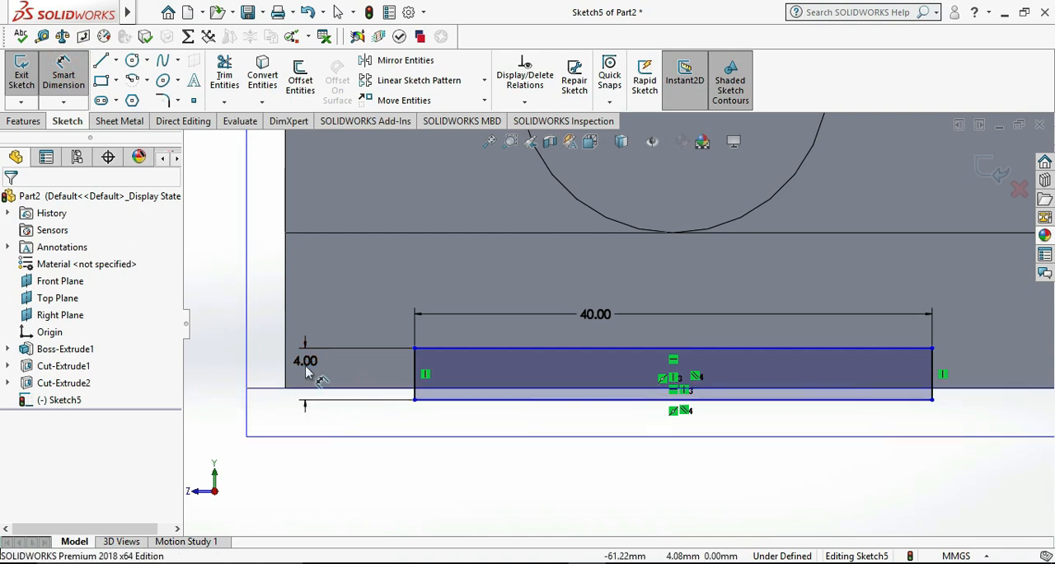
{"action": "left_click", "coordinate": [431, 400]}
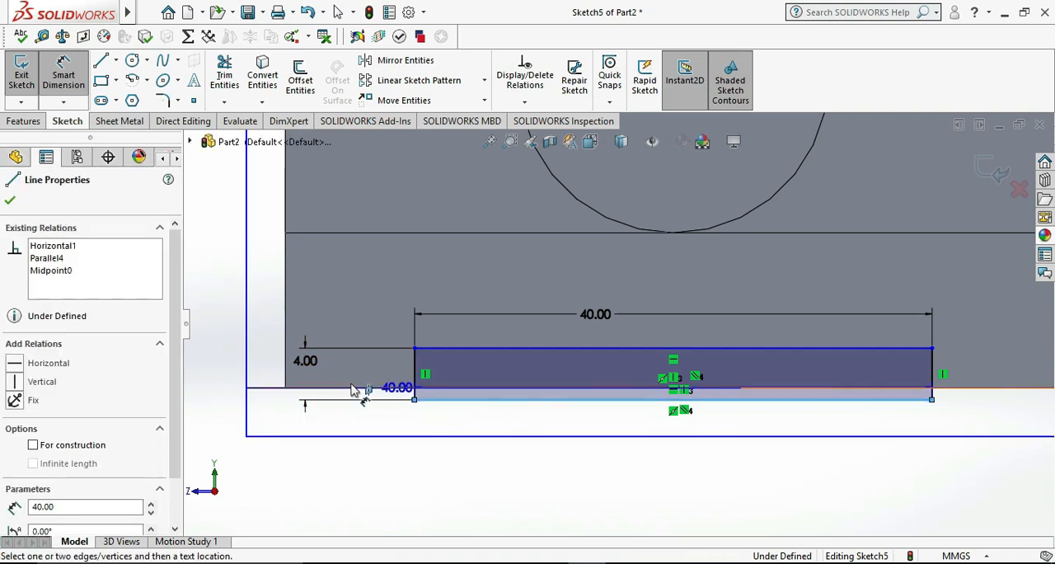
{"action": "left_click", "coordinate": [238, 397]}
{"action": "left_click", "coordinate": [238, 398]}
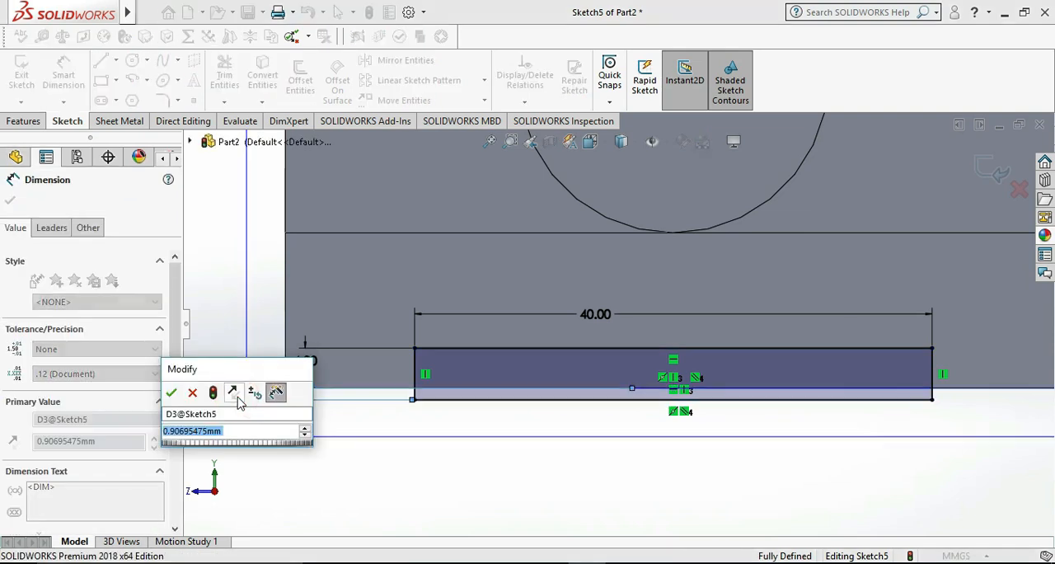
{"action": "type", "text": "4"}
{"action": "key", "text": "Return"}
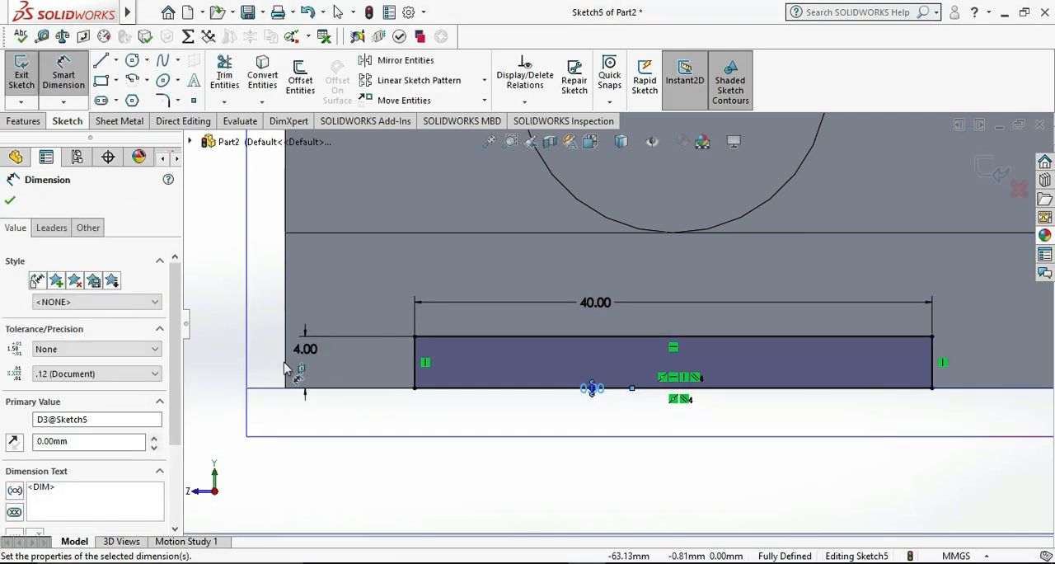
Exit the sketch and extrude-cut the rectangle Through All to form the groove under the base plate
{"action": "left_click", "coordinate": [19, 66]}
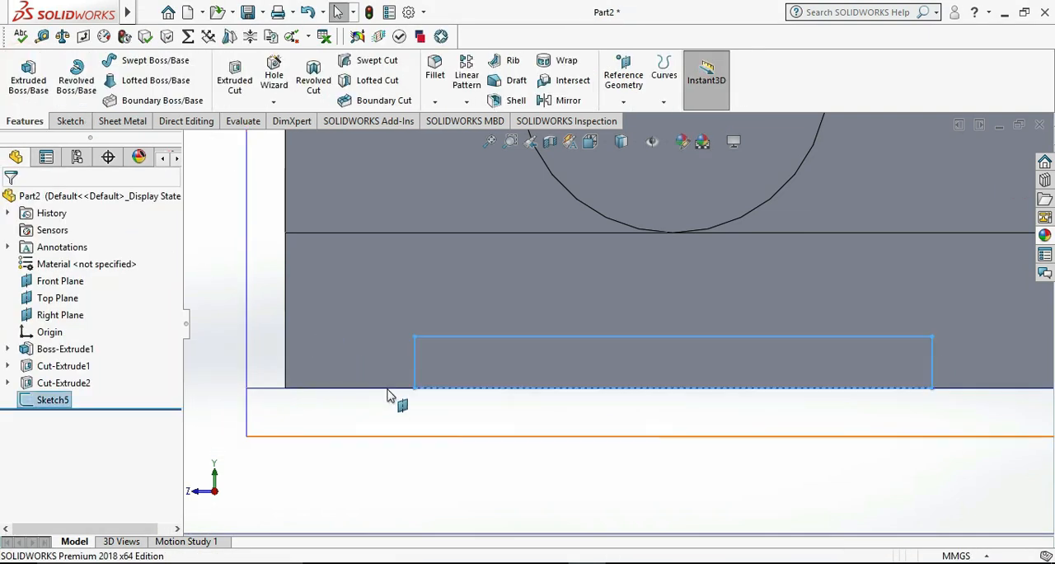
{"action": "middle_click_drag", "start_coordinate": [435, 437], "coordinate": [503, 449]}
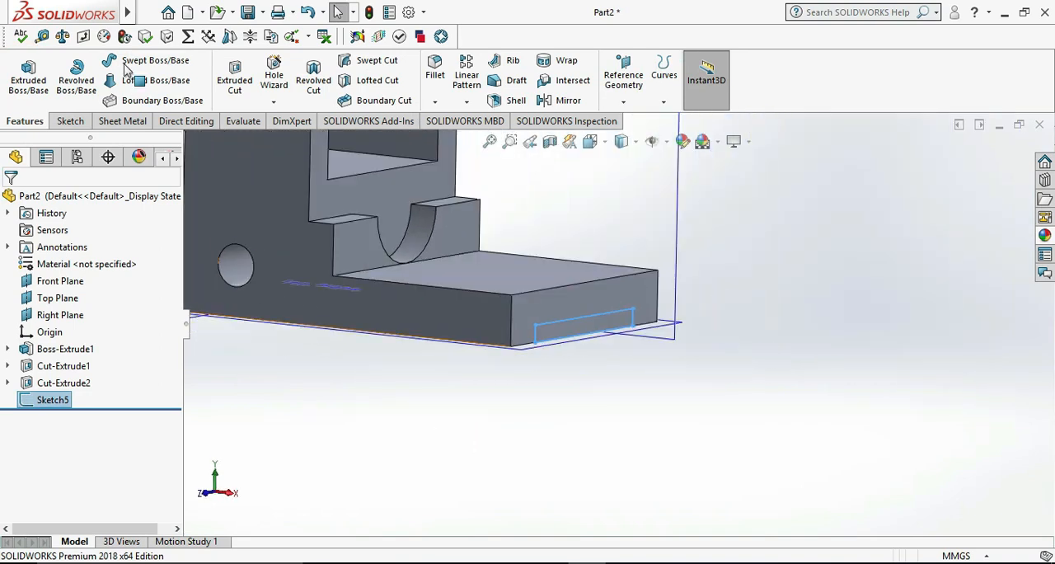
{"action": "left_click", "coordinate": [237, 80]}
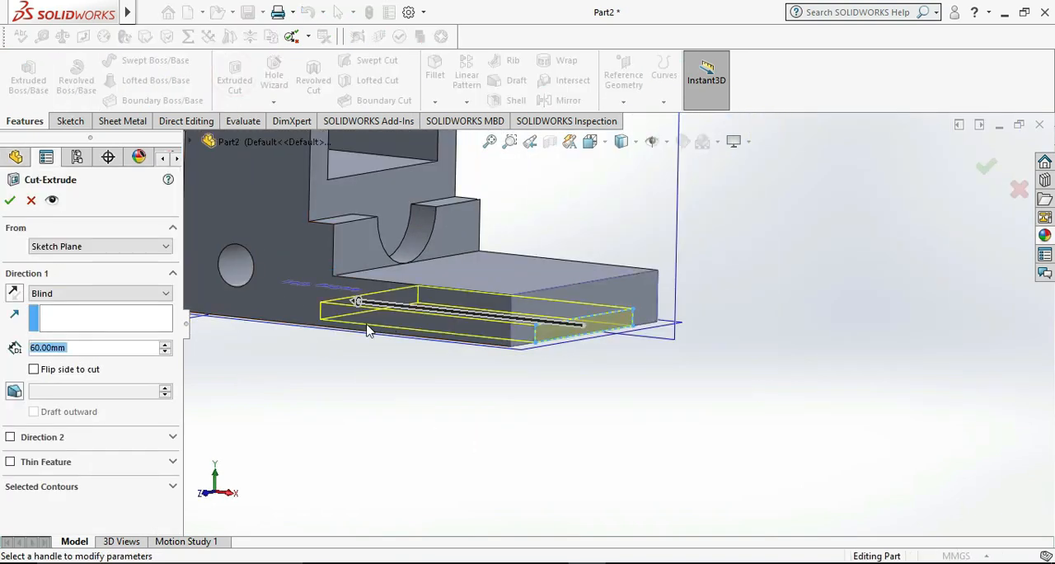
{"action": "left_click", "coordinate": [96, 295]}
{"action": "left_click", "coordinate": [81, 315]}
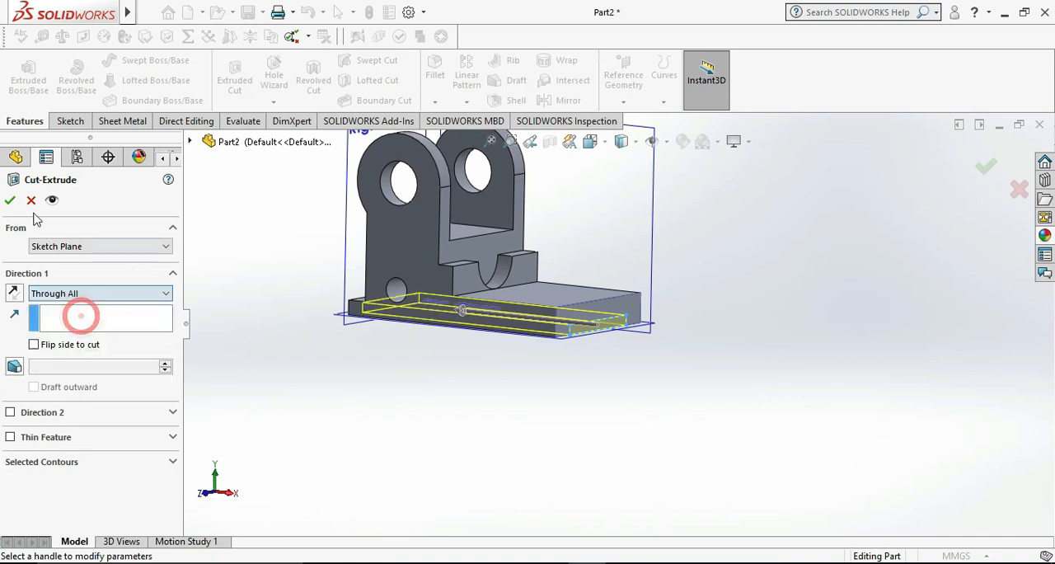
{"action": "left_click", "coordinate": [10, 200]}
Start a sketch on the base plate's top face, view it face-on and check the reference drawing for the plate's rounded end
{"action": "middle_click_drag", "start_coordinate": [633, 434], "coordinate": [596, 477]}
{"action": "left_click", "coordinate": [537, 321]}
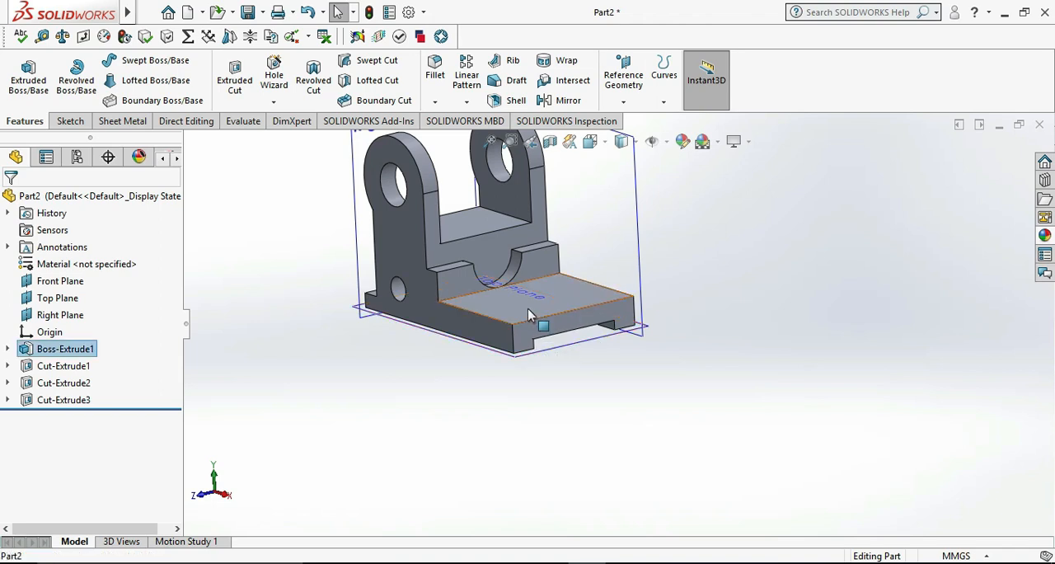
{"action": "right_click", "coordinate": [536, 318]}
{"action": "left_click", "coordinate": [564, 228]}
{"action": "left_click", "coordinate": [808, 394]}
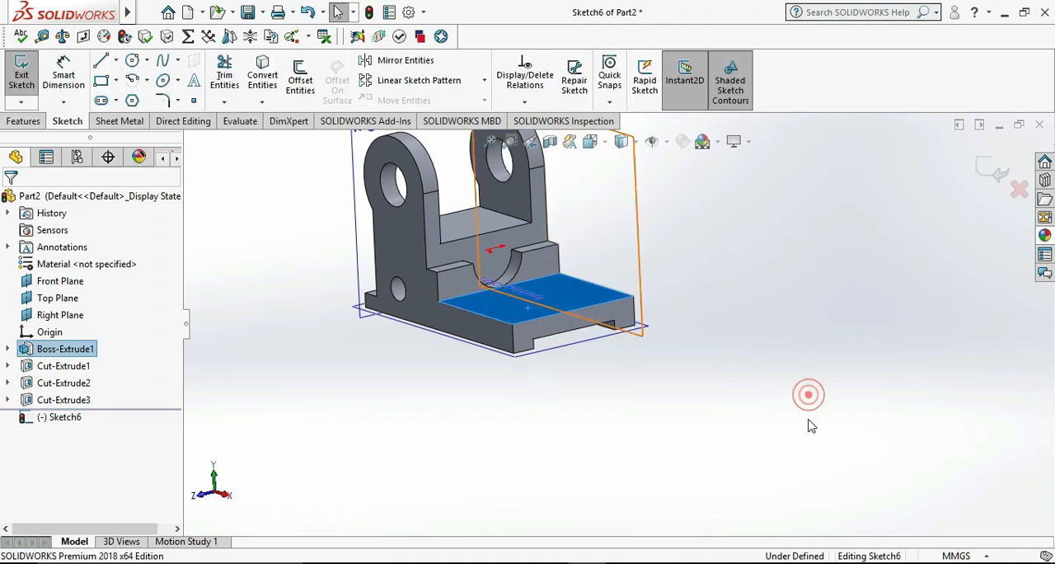
{"action": "key", "text": "ctrl+8"}
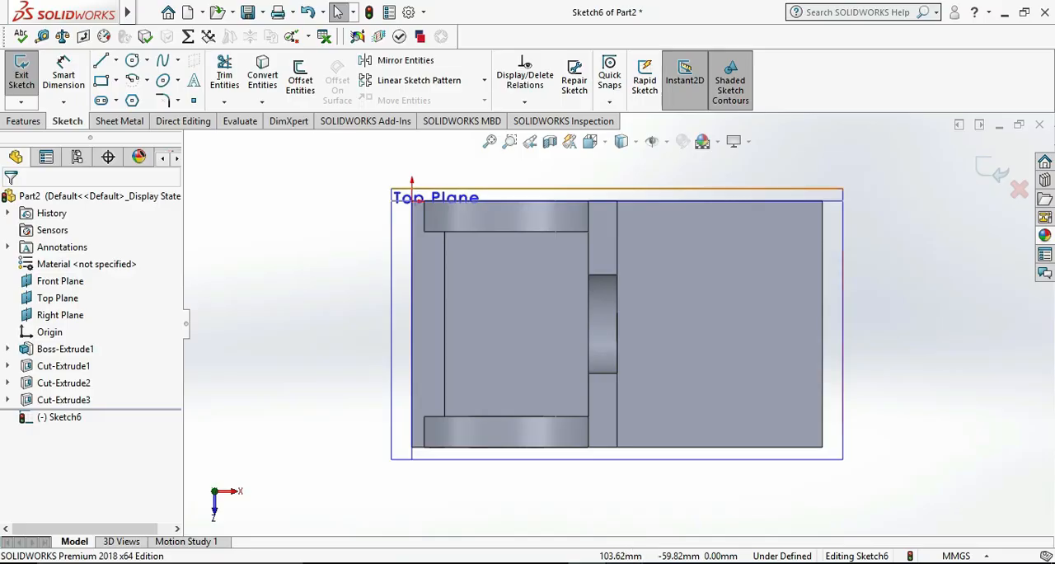
{"action": "left_click", "coordinate": [625, 563]}
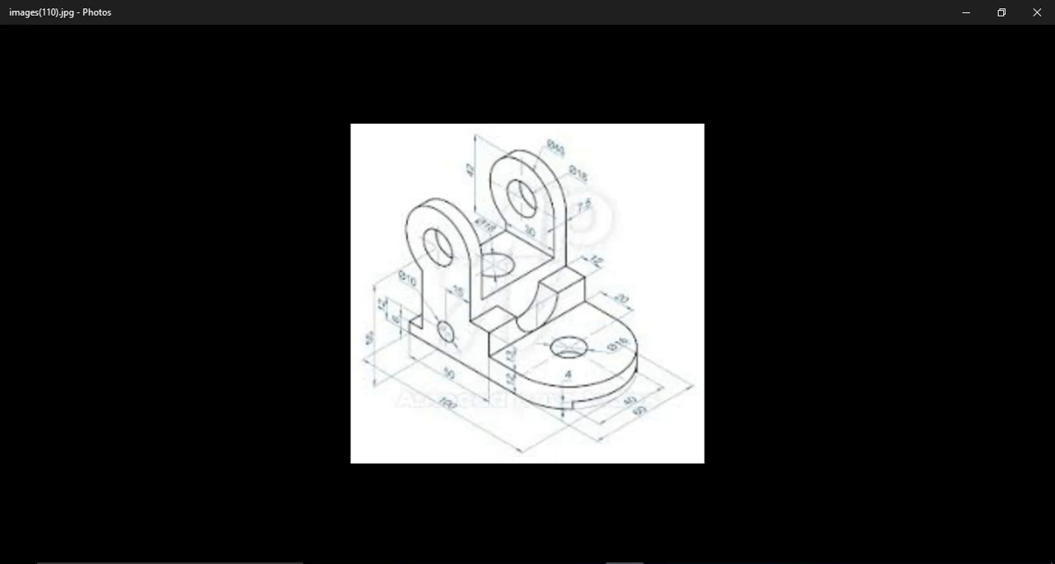
{"action": "left_click", "coordinate": [624, 563]}
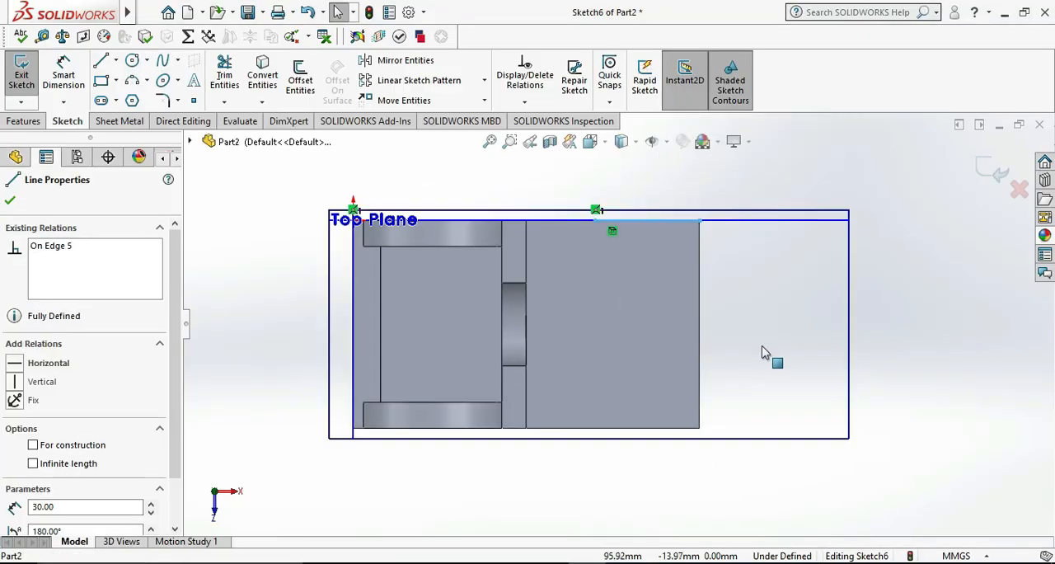
Draw a horizontal centerline about 27 mm long from the midpoint of the plate's end edge inward across the top face
{"action": "left_click", "coordinate": [763, 352]}
{"action": "left_click", "coordinate": [603, 260]}
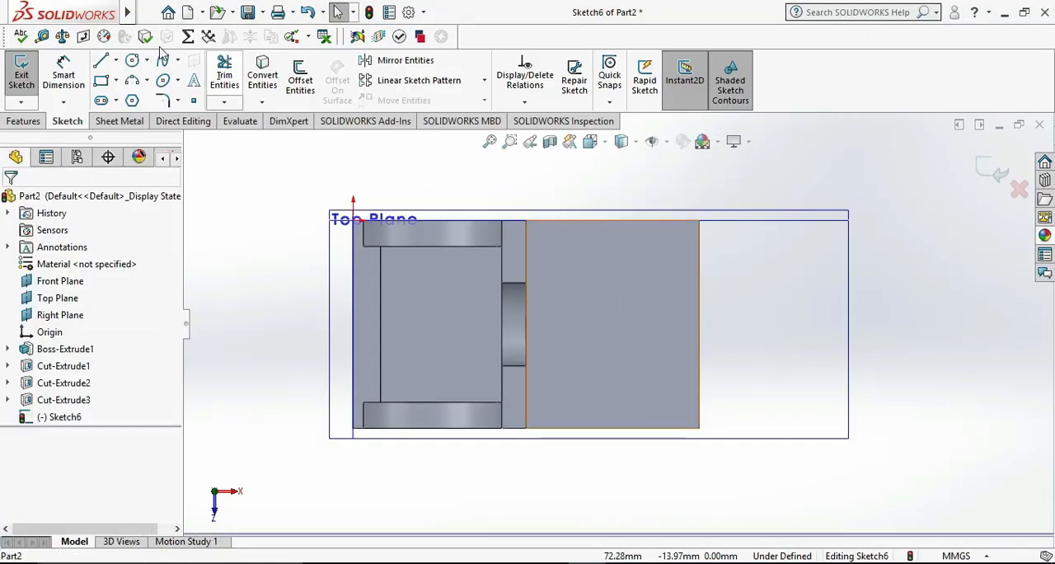
{"action": "left_click", "coordinate": [116, 60]}
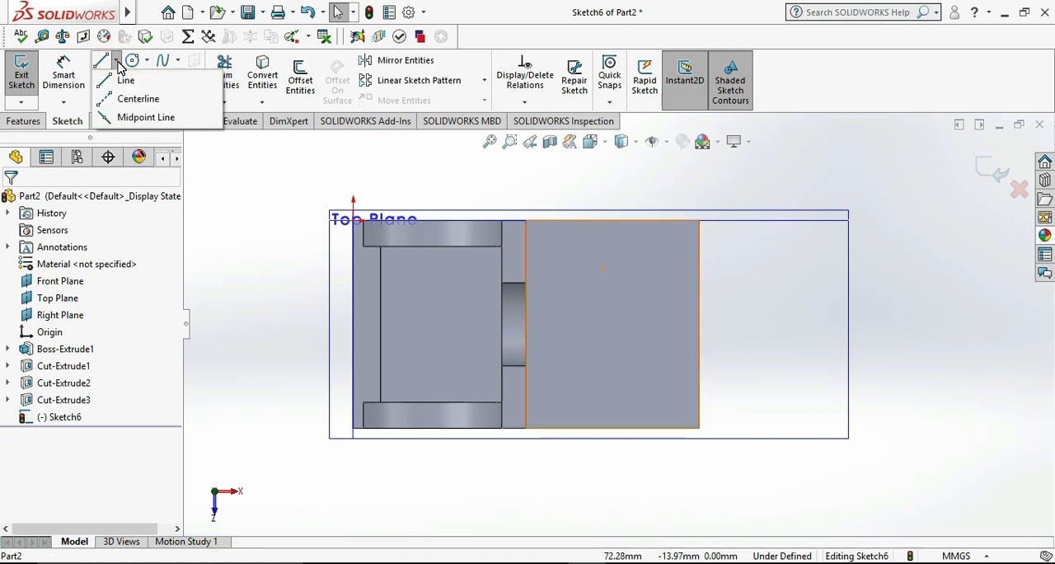
{"action": "left_click", "coordinate": [130, 97]}
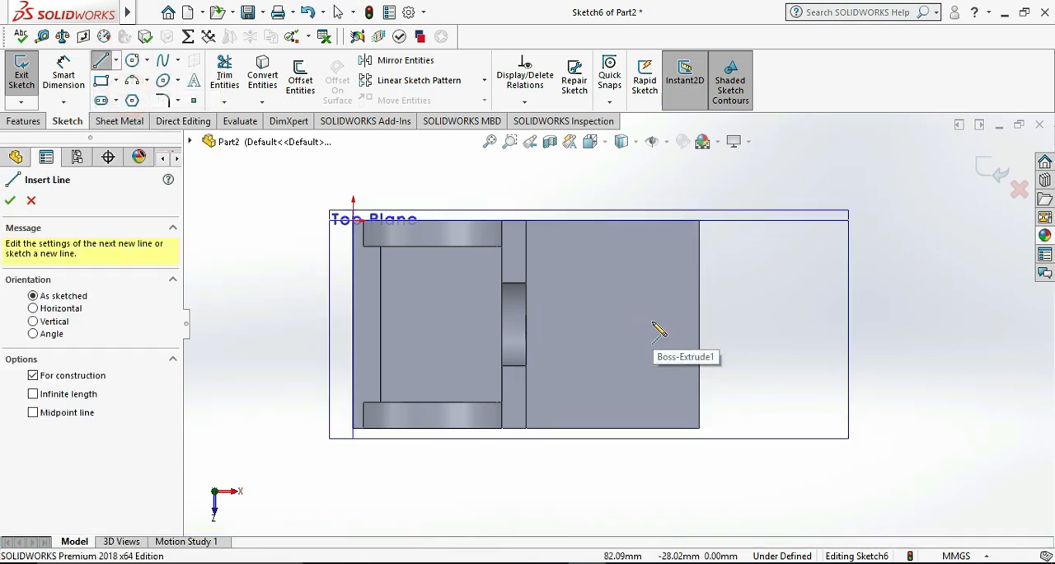
{"action": "left_click", "coordinate": [697, 323]}
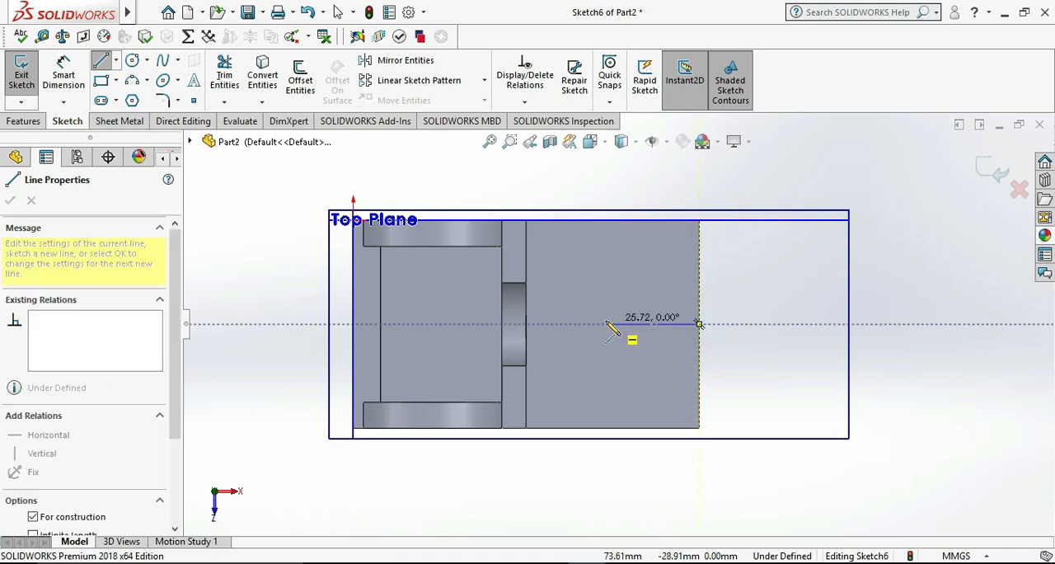
{"action": "left_click", "coordinate": [605, 324]}
{"action": "key", "text": "Escape"}
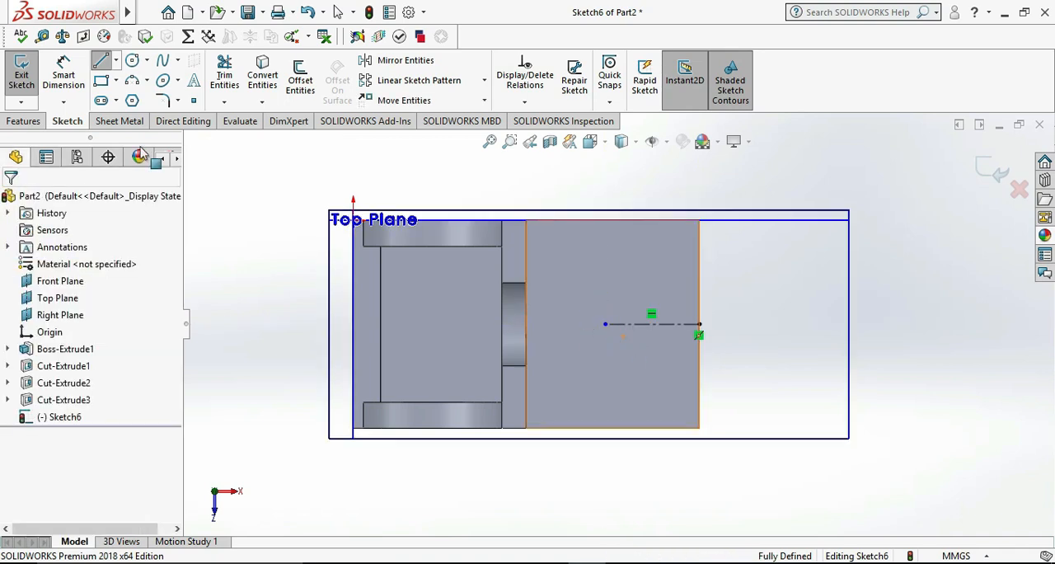
Set the centerline's length to 30 mm
{"action": "left_click", "coordinate": [63, 65]}
{"action": "left_click", "coordinate": [653, 324]}
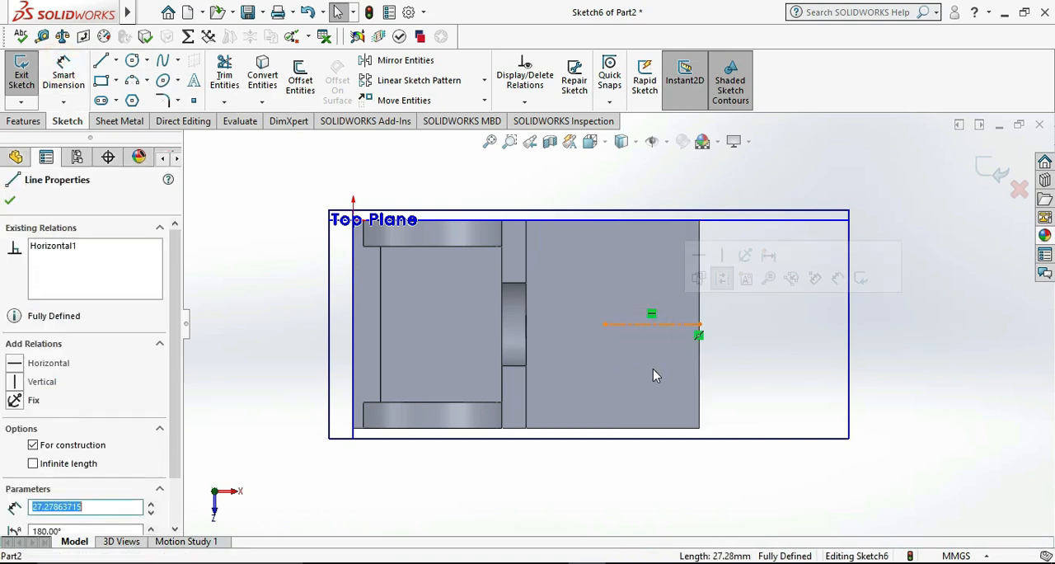
{"action": "left_click", "coordinate": [64, 70]}
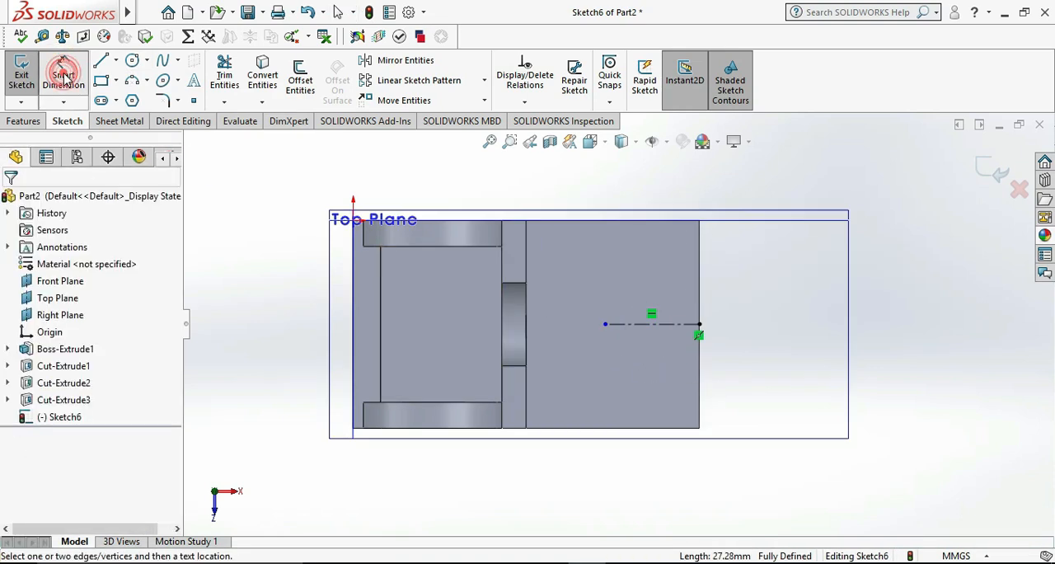
{"action": "left_click", "coordinate": [660, 325]}
{"action": "left_click", "coordinate": [643, 363]}
{"action": "type", "text": "30"}
{"action": "key", "text": "Return"}
{"action": "left_click", "coordinate": [995, 337]}
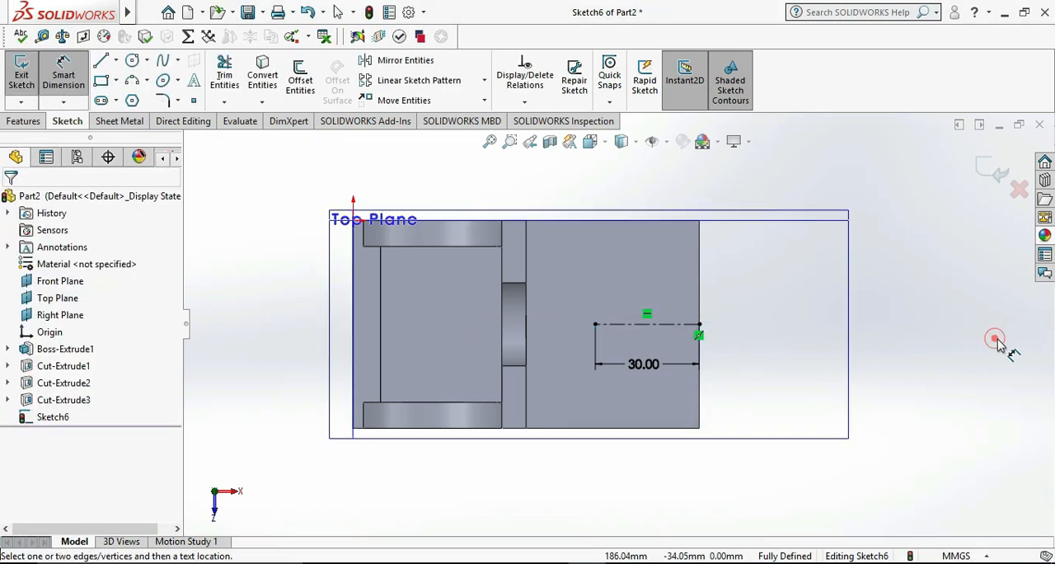
{"action": "left_click", "coordinate": [133, 83]}
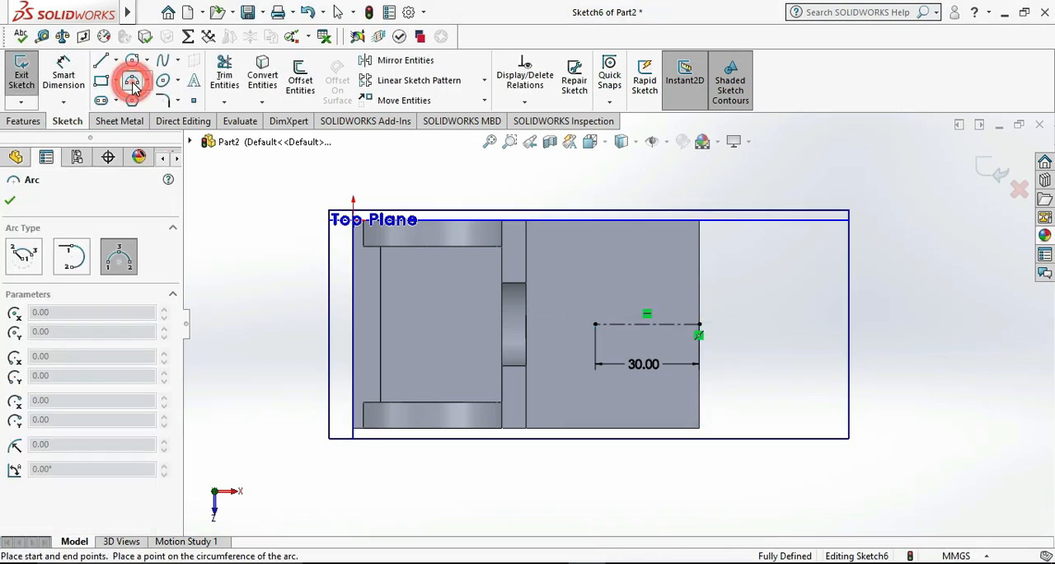
{"action": "left_click", "coordinate": [596, 324]}
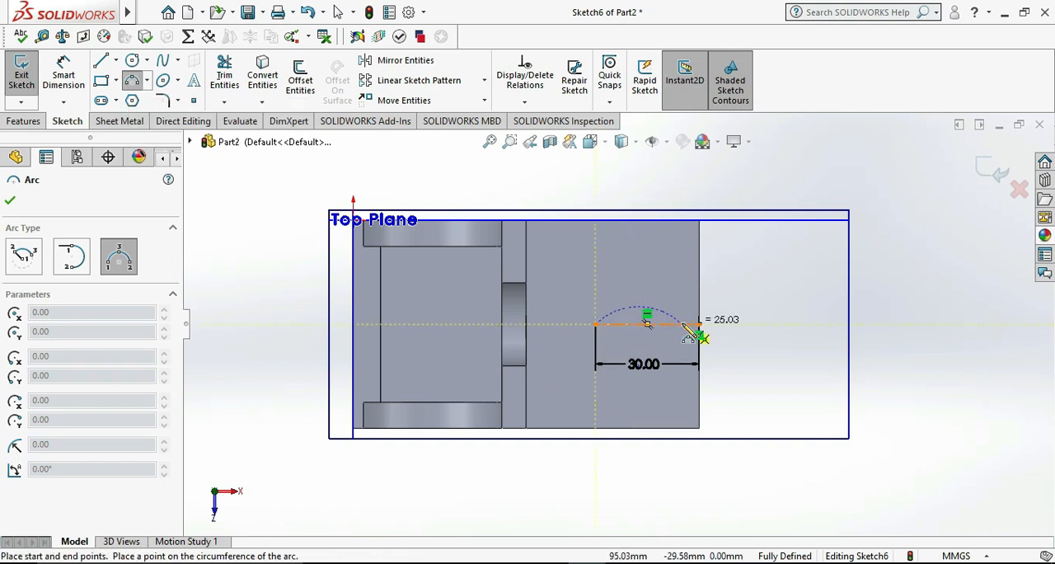
{"action": "key", "text": "Escape"}
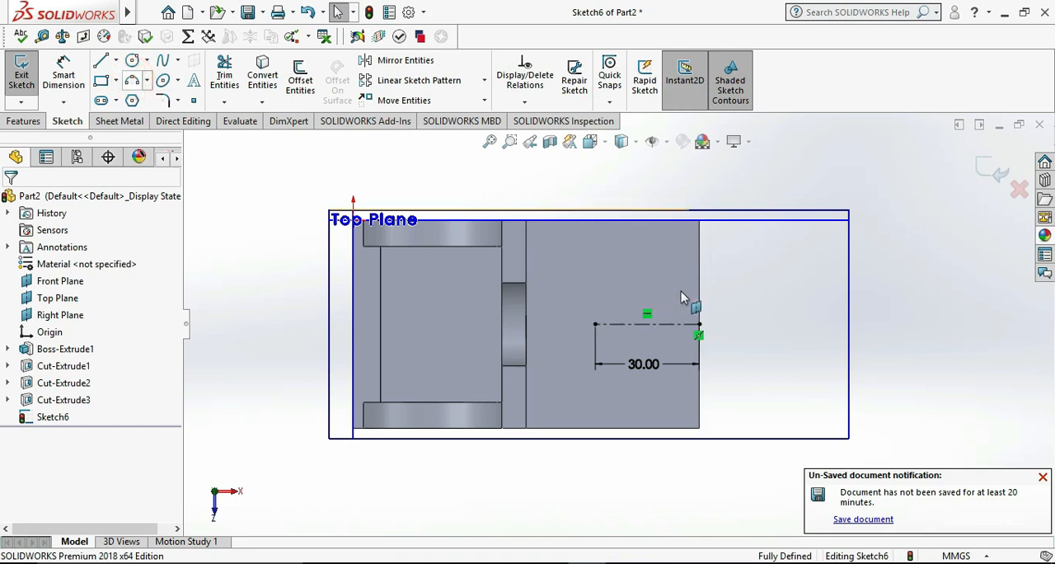
Draw a 90° three-point arc of radius 30 mm from the centerline's outer end to the base plate's upper long edge
{"action": "scroll", "coordinate": [701, 266], "scroll_direction": "down", "scroll_amount": 3}
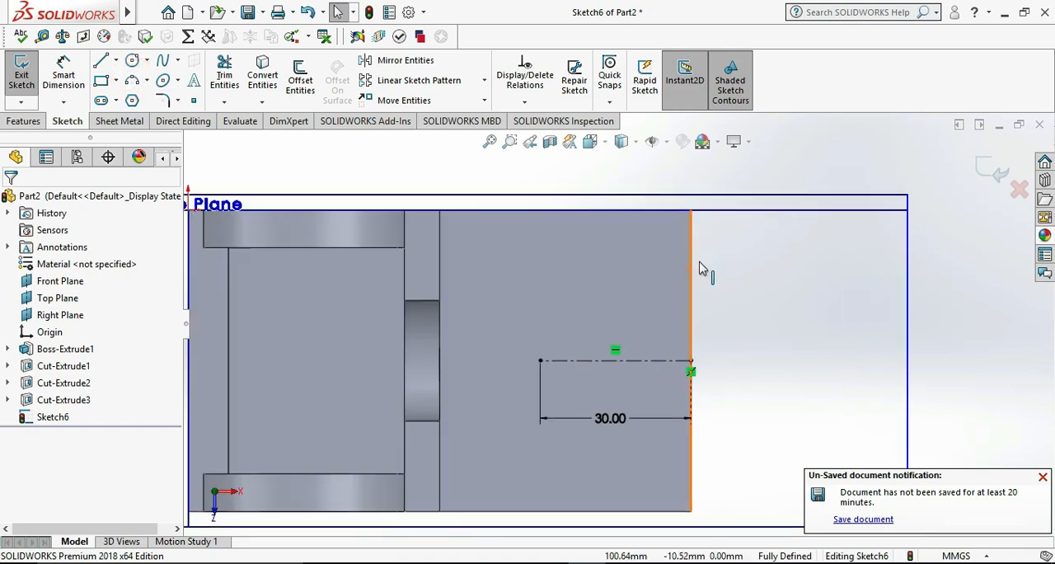
{"action": "left_click", "coordinate": [132, 82]}
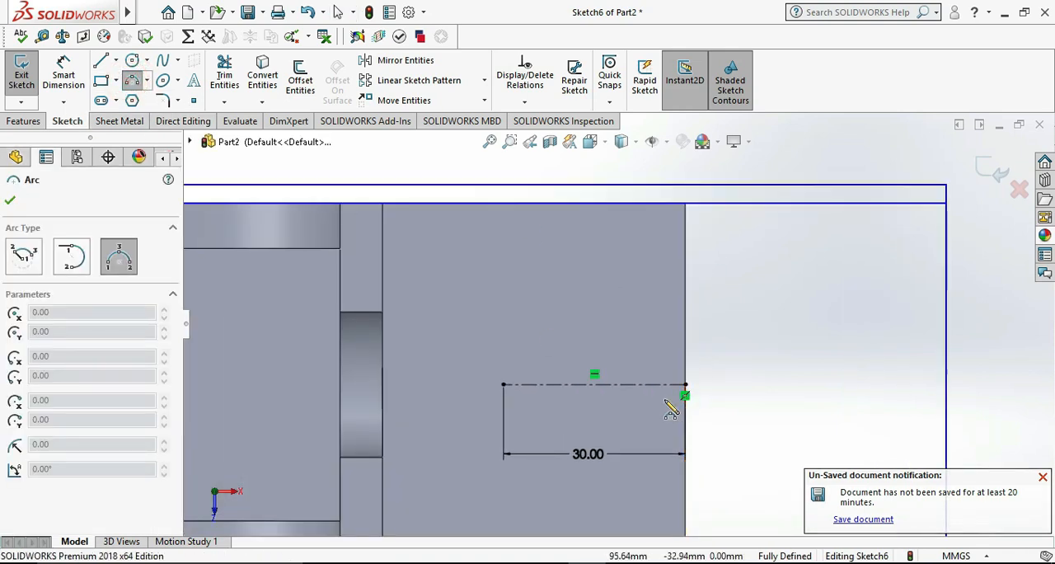
{"action": "scroll", "coordinate": [688, 378], "scroll_direction": "down", "scroll_amount": 2}
{"action": "left_click", "coordinate": [688, 371]}
{"action": "scroll", "coordinate": [684, 350], "scroll_direction": "up", "scroll_amount": 3}
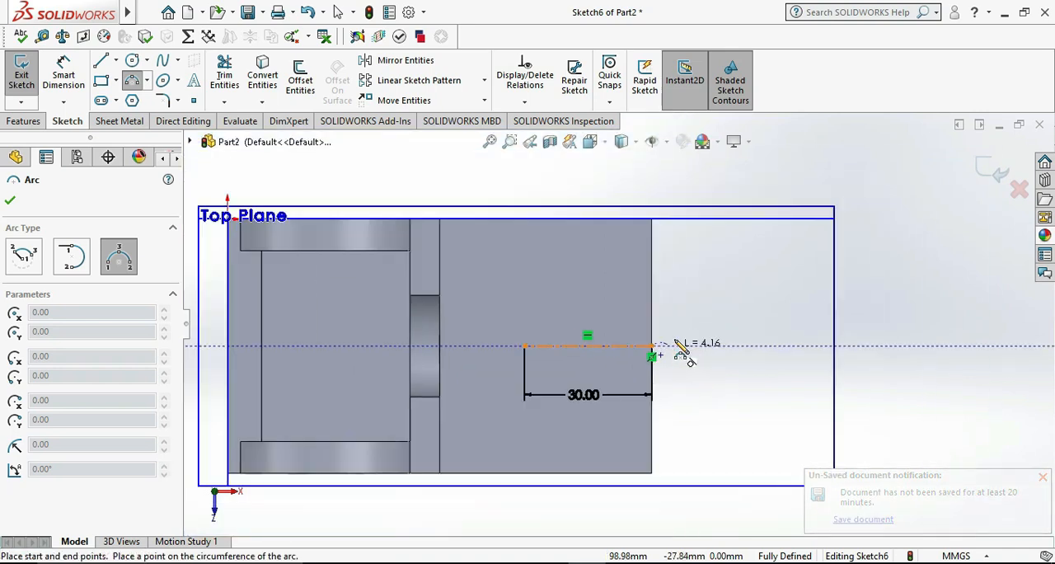
{"action": "scroll", "coordinate": [608, 303], "scroll_direction": "down", "scroll_amount": 3}
{"action": "middle_click_drag", "start_coordinate": [602, 327], "coordinate": [506, 453]}
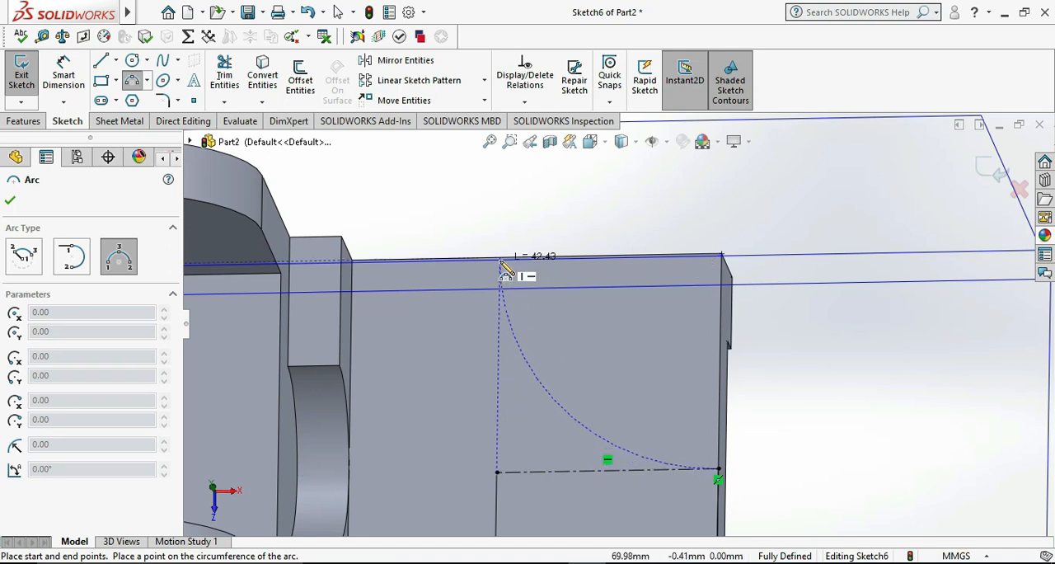
{"action": "left_click", "coordinate": [540, 280]}
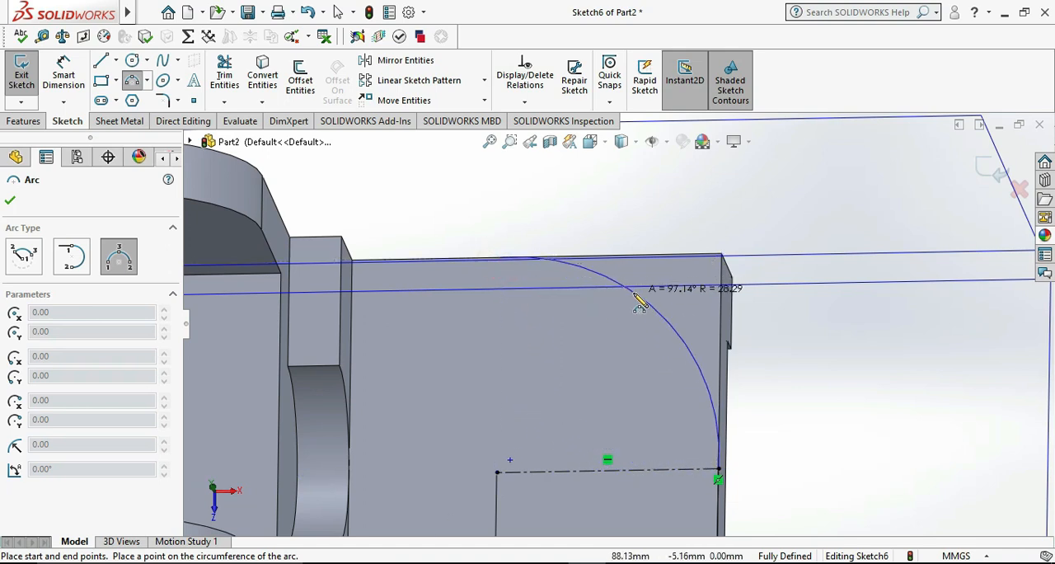
{"action": "left_click", "coordinate": [640, 307]}
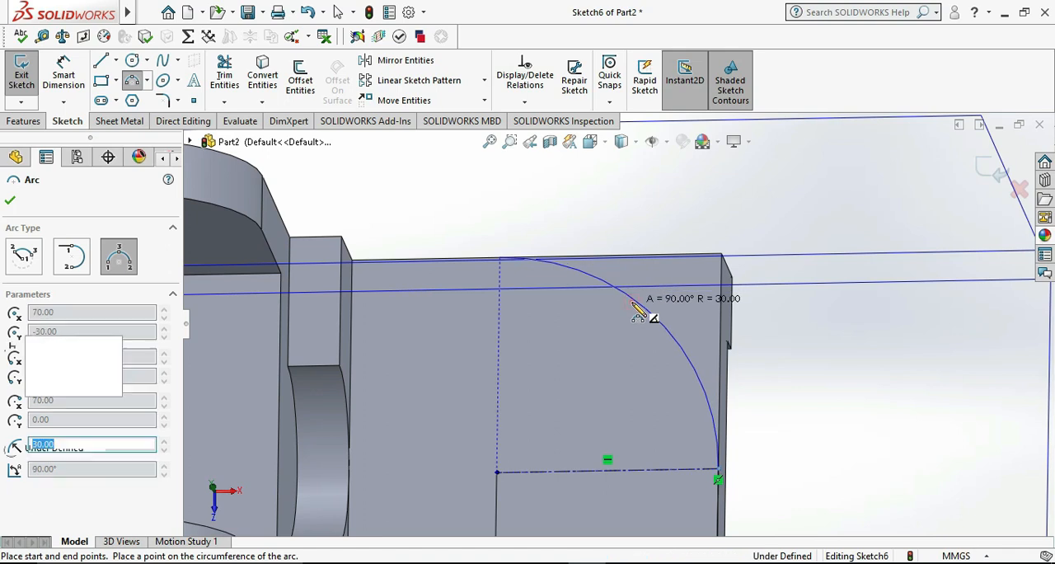
{"action": "key", "text": "Escape"}
{"action": "scroll", "coordinate": [638, 346], "scroll_direction": "up", "scroll_amount": 3}
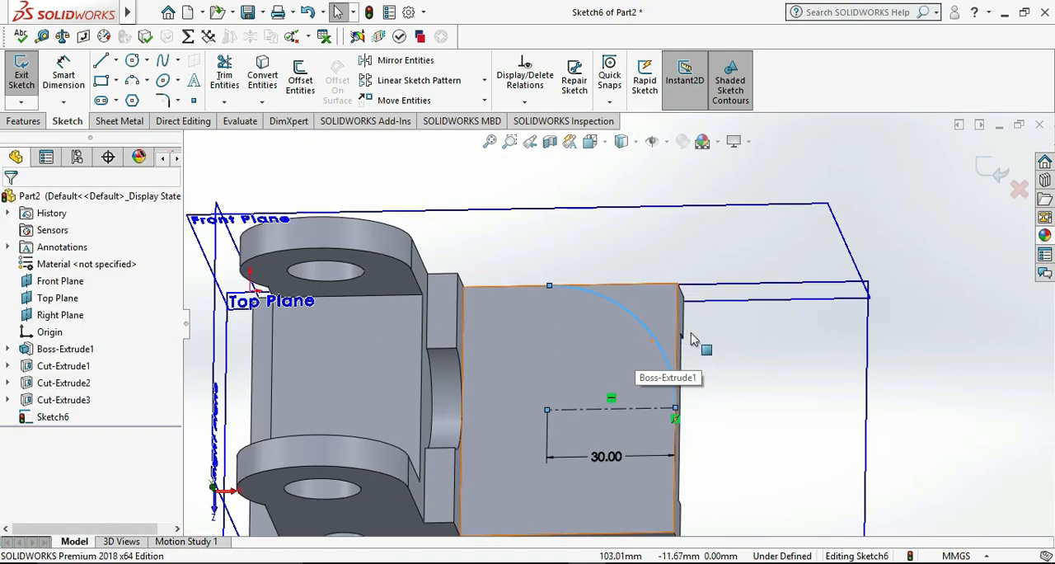
{"action": "left_click", "coordinate": [928, 381]}
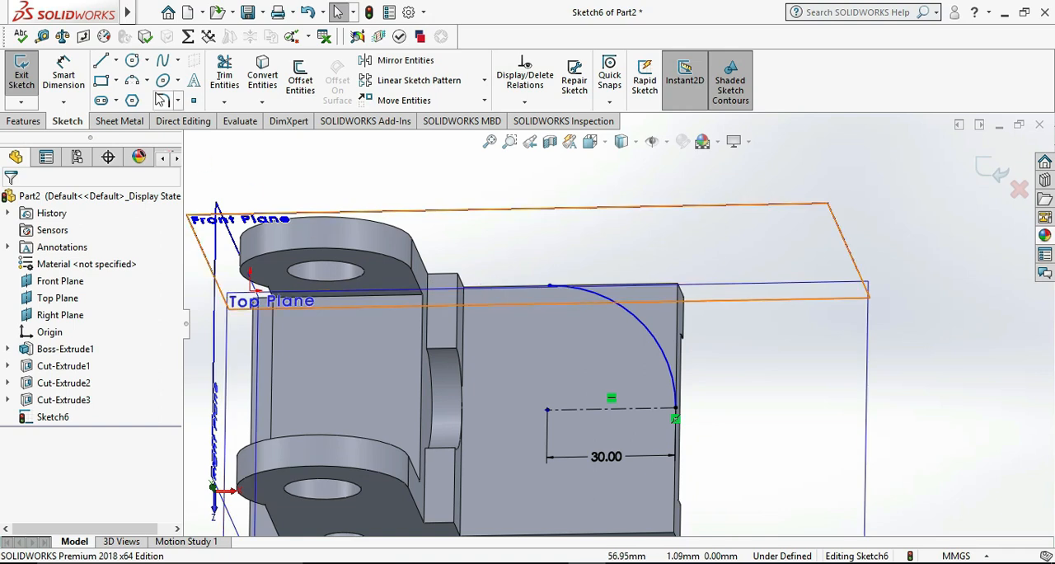
View the sketch face-on and close the corner region with two lines from the arc's ends to the plate's corner
{"action": "key", "text": "ctrl+8"}
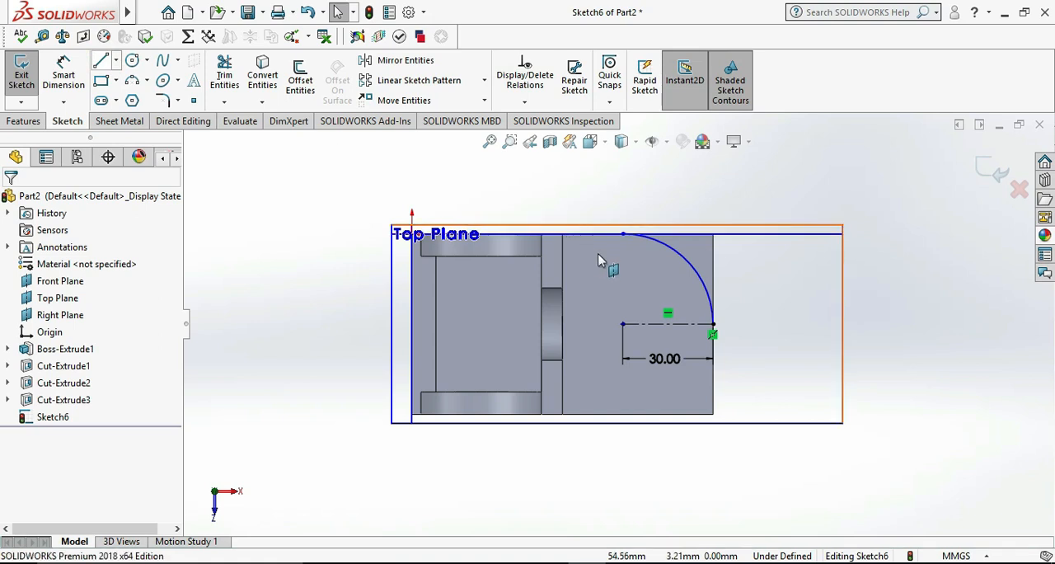
{"action": "left_click", "coordinate": [103, 62]}
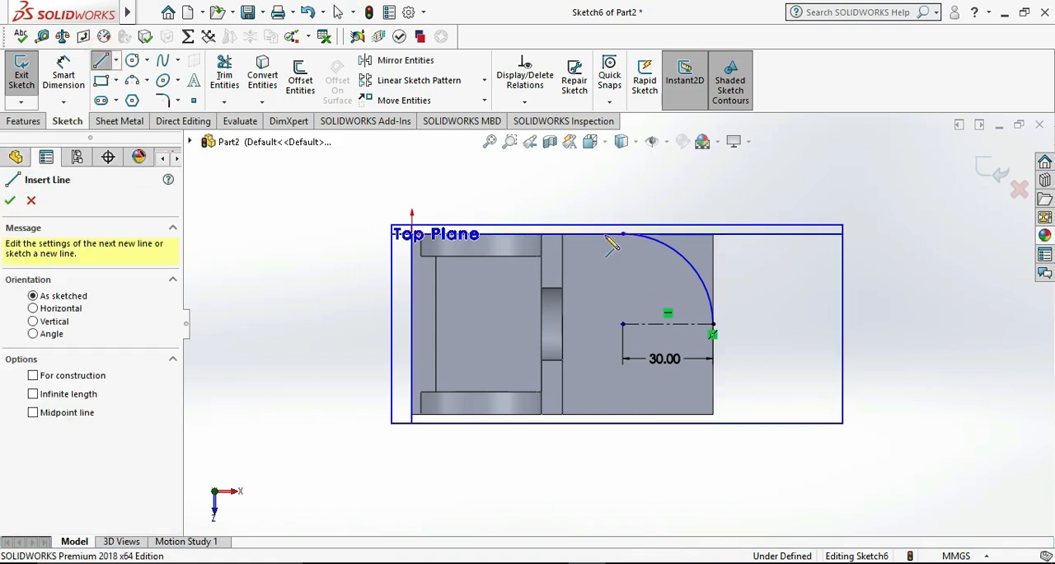
{"action": "scroll", "coordinate": [659, 213], "scroll_direction": "down", "scroll_amount": 3}
{"action": "left_click", "coordinate": [594, 251]}
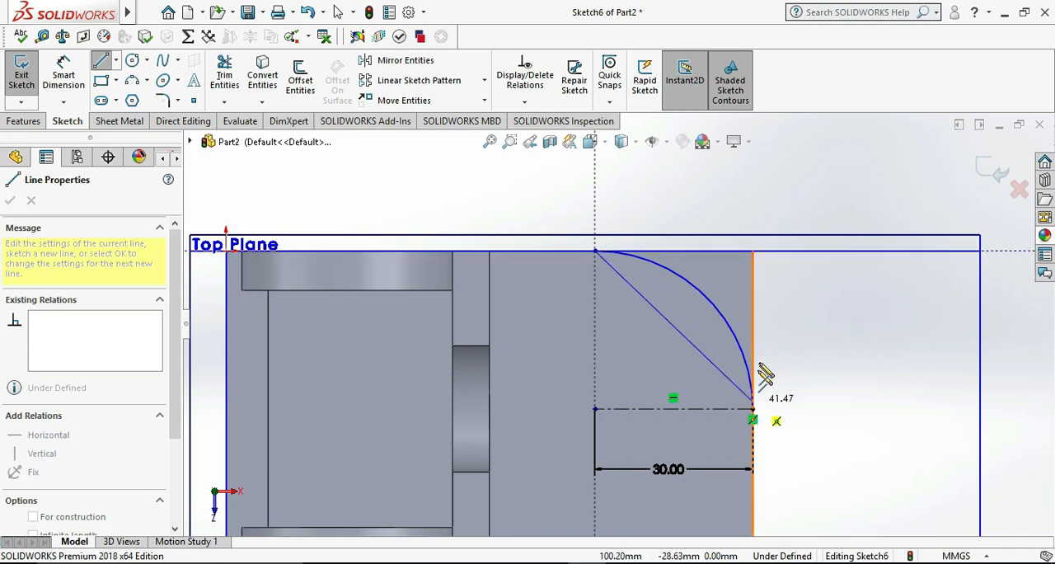
{"action": "left_click", "coordinate": [752, 252]}
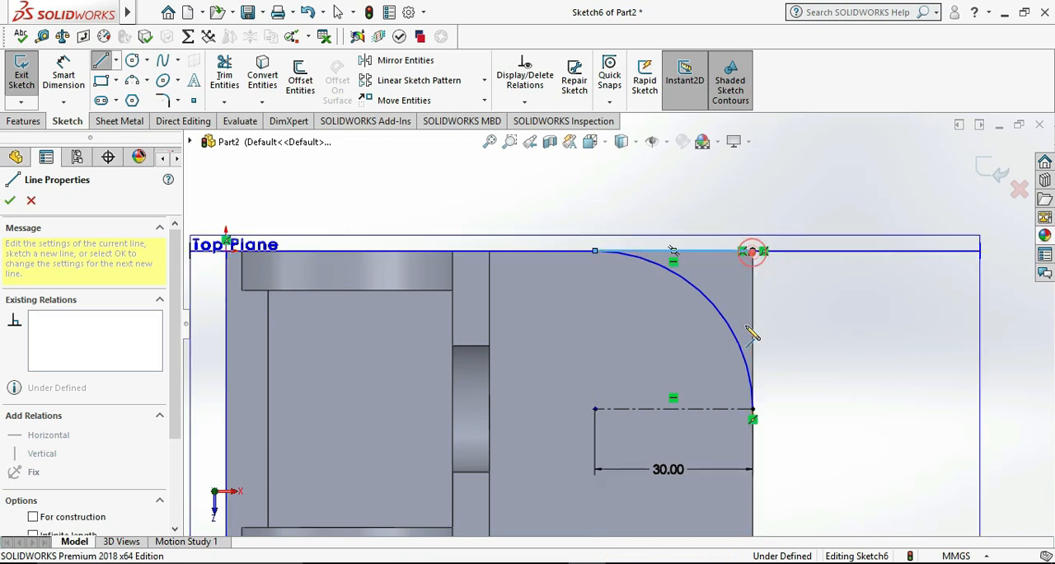
{"action": "left_click", "coordinate": [752, 409]}
{"action": "key", "text": "Escape"}
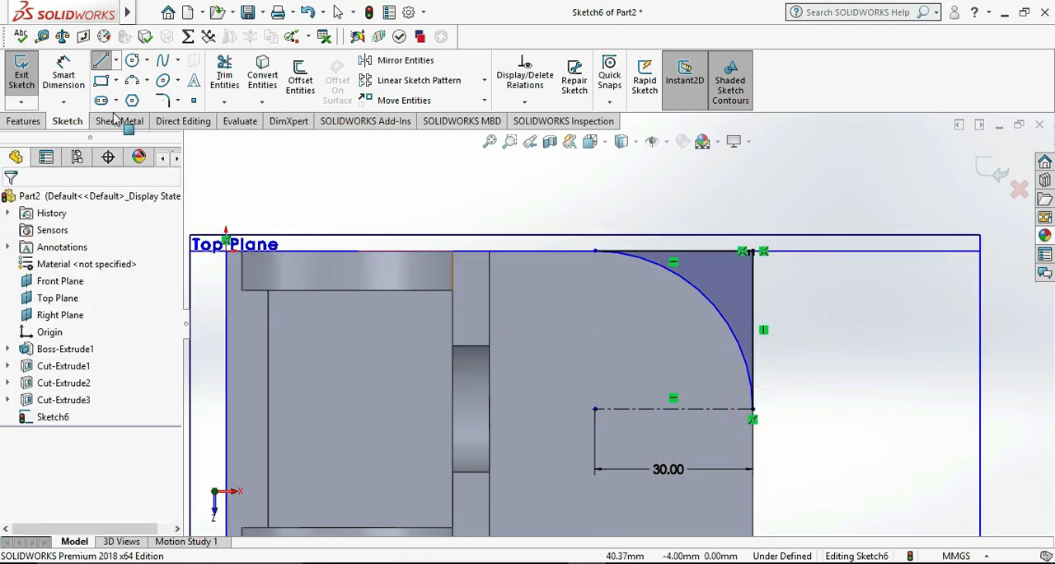
Exit the sketch and extrude-cut the corner region outside the arc Through All to round the base plate
{"action": "left_click", "coordinate": [23, 73]}
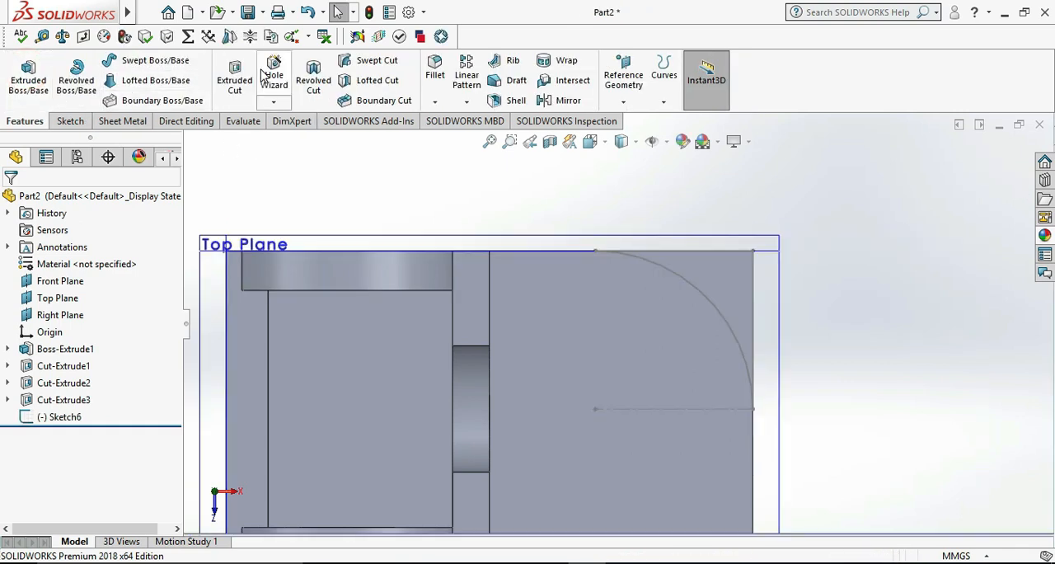
{"action": "left_click", "coordinate": [235, 74]}
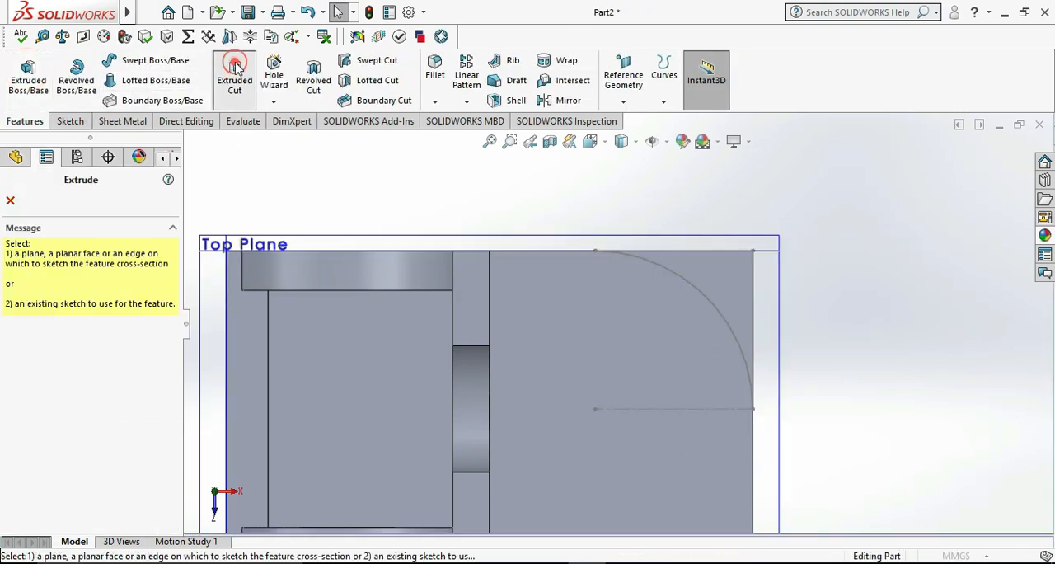
{"action": "left_click", "coordinate": [715, 312]}
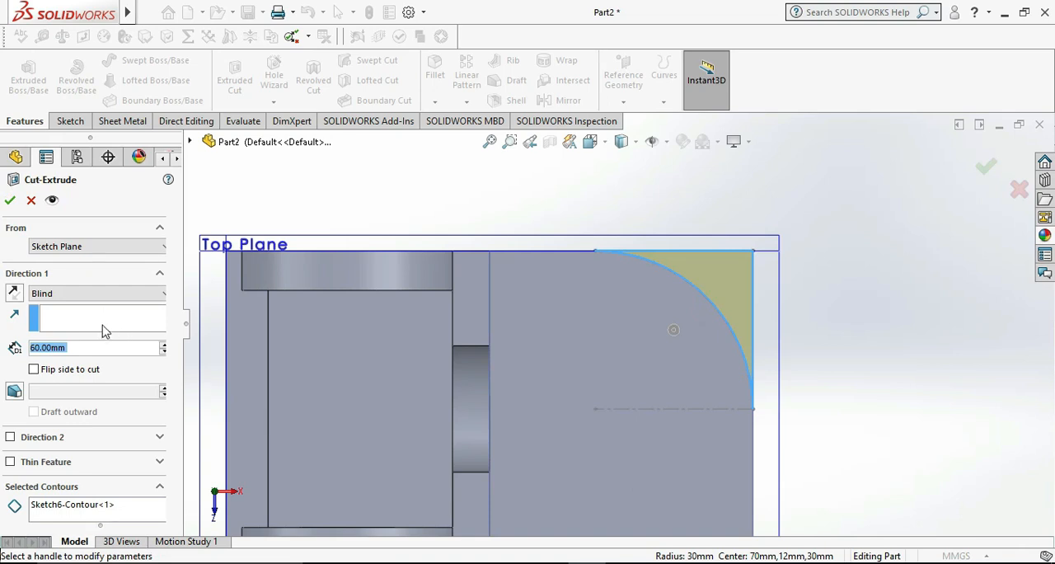
{"action": "left_click", "coordinate": [107, 247]}
{"action": "left_click", "coordinate": [210, 363]}
{"action": "left_click", "coordinate": [97, 294]}
{"action": "left_click", "coordinate": [83, 316]}
{"action": "left_click", "coordinate": [10, 199]}
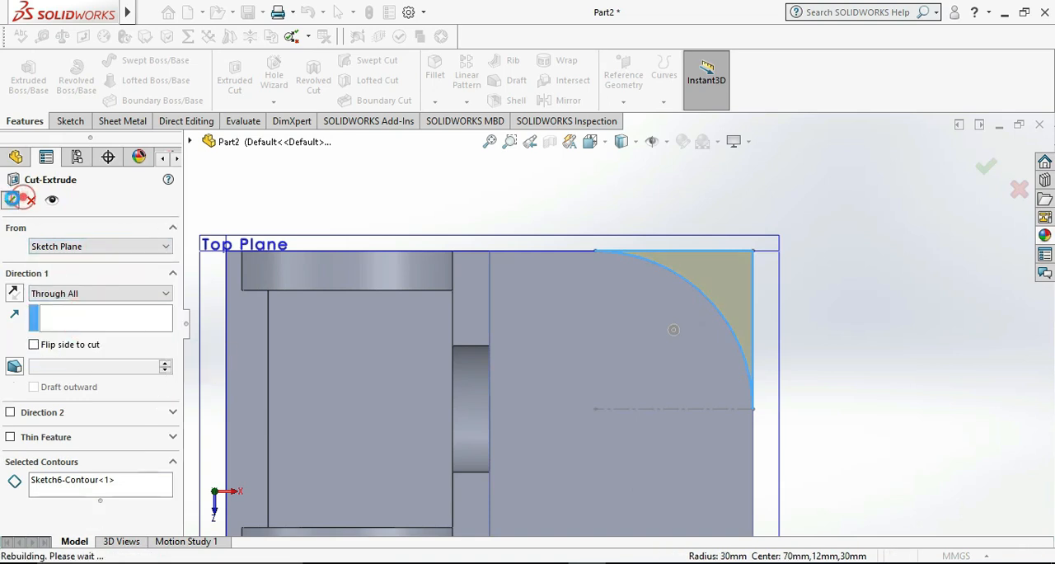
{"action": "left_click", "coordinate": [842, 386]}
{"action": "scroll", "coordinate": [842, 397], "scroll_direction": "up", "scroll_amount": 3}
Check the reference drawing for the plate's hole and sketch a circle on the top face, centred on the rounded end's arc
{"action": "key", "text": "alt+Tab"}
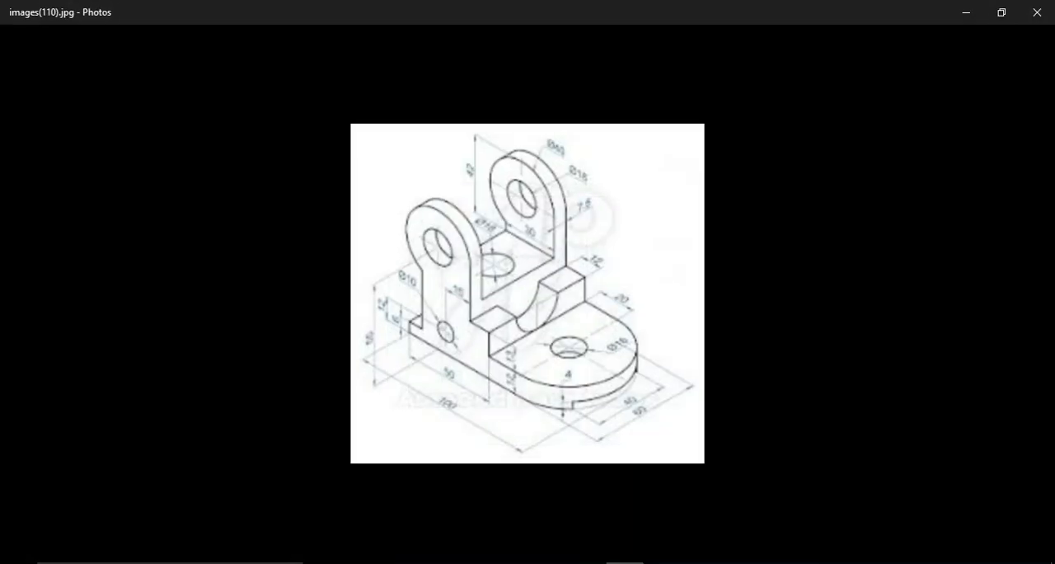
{"action": "key", "text": "alt+Tab"}
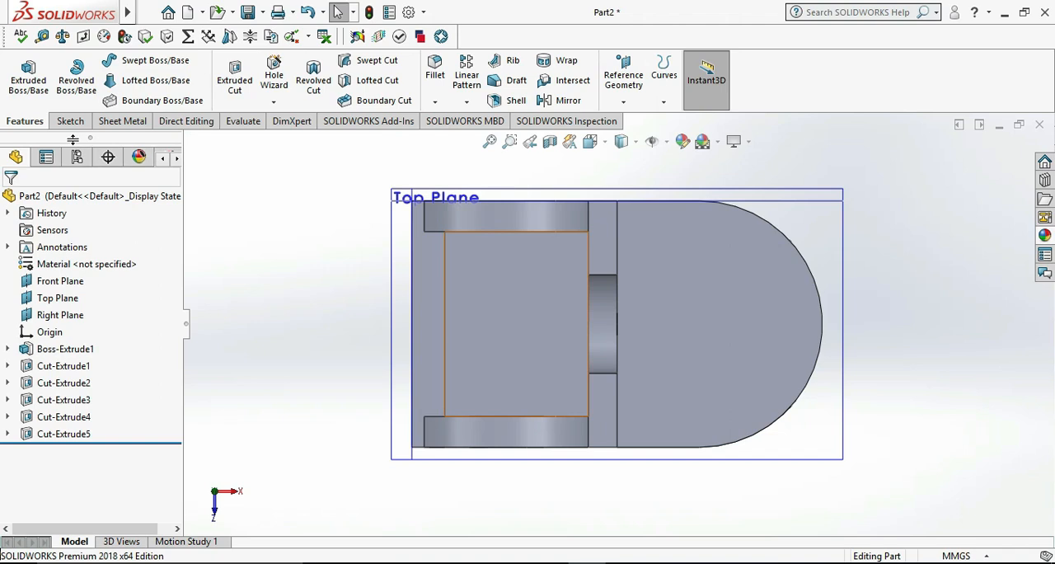
{"action": "right_click", "coordinate": [758, 332]}
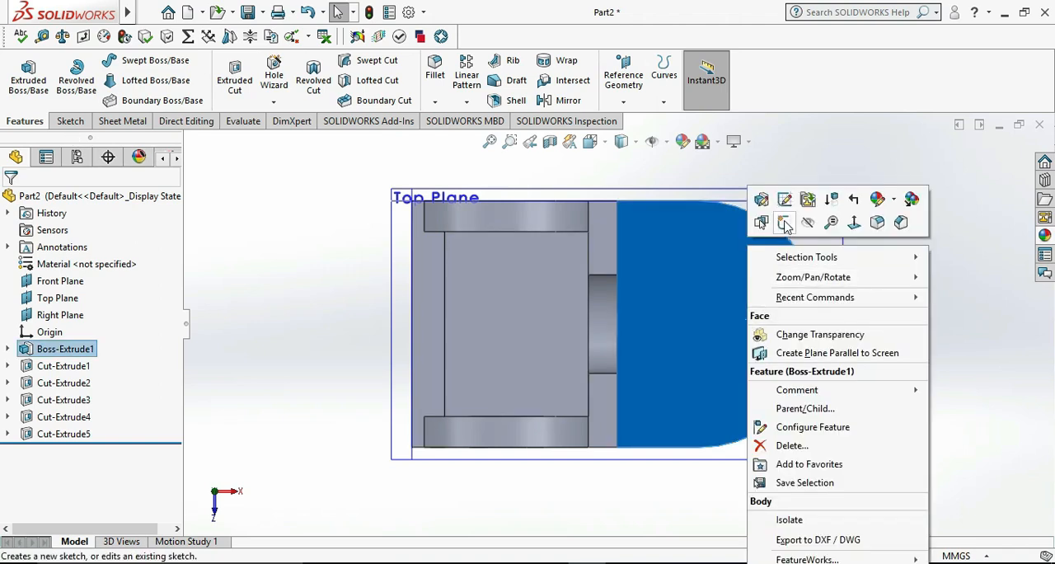
{"action": "left_click", "coordinate": [786, 225]}
{"action": "left_click", "coordinate": [133, 62]}
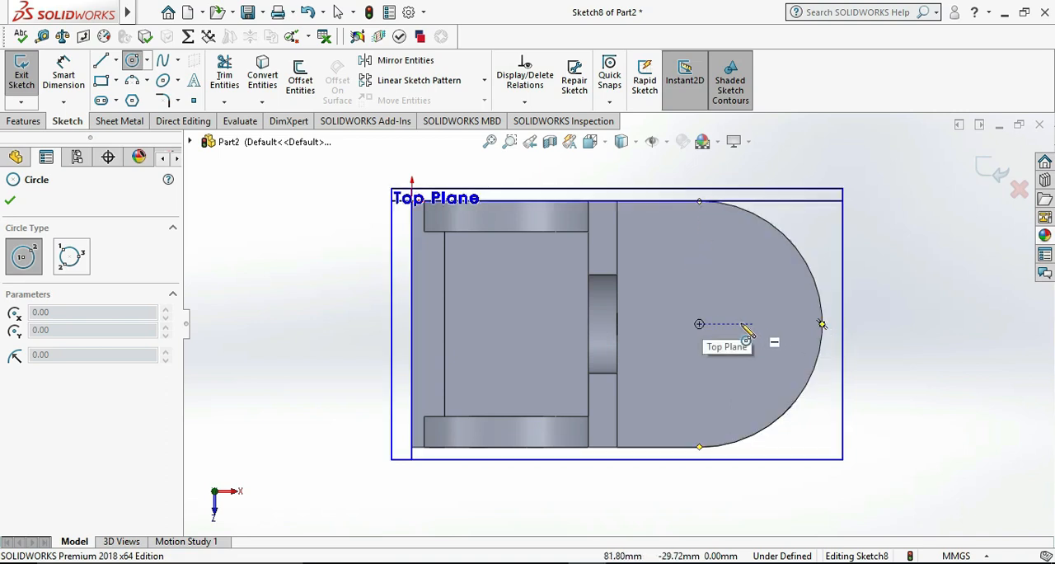
{"action": "left_click", "coordinate": [699, 324]}
{"action": "left_click", "coordinate": [698, 350]}
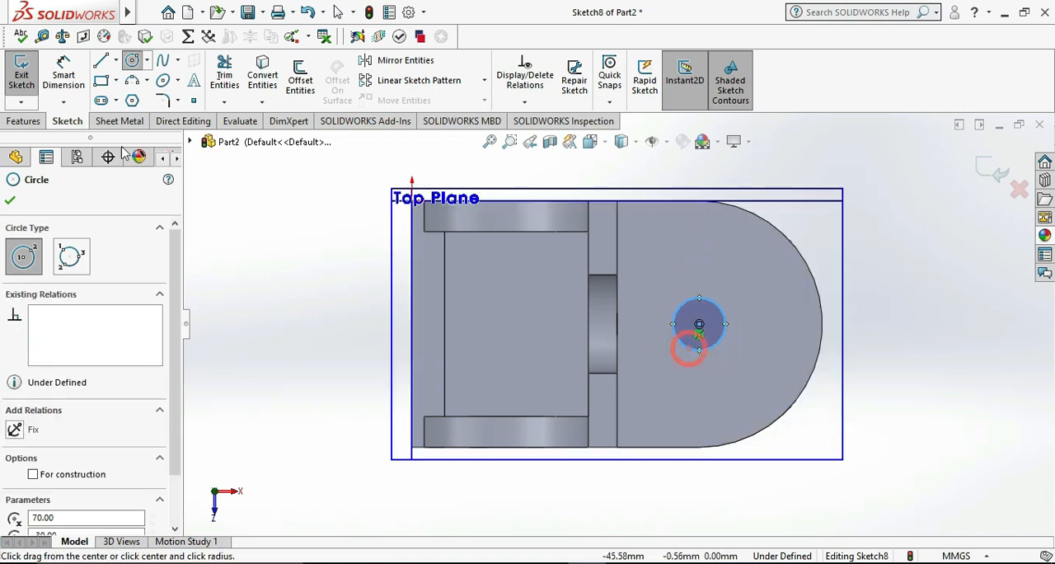
{"action": "key", "text": "Escape"}
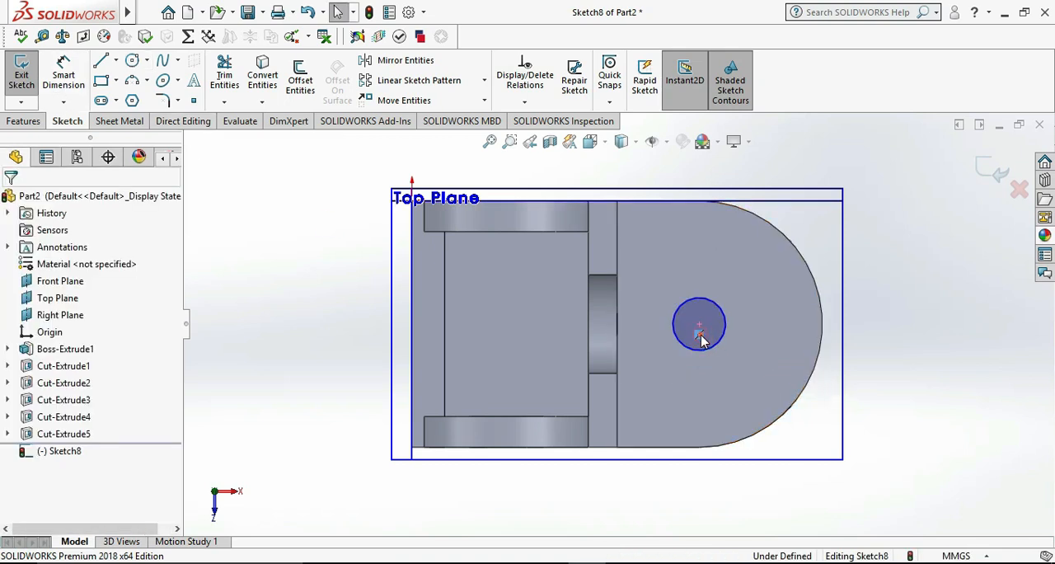
Dimension the circle's centre 20 mm from the raised block's edge and set its diameter to 10 mm
{"action": "left_click", "coordinate": [64, 70]}
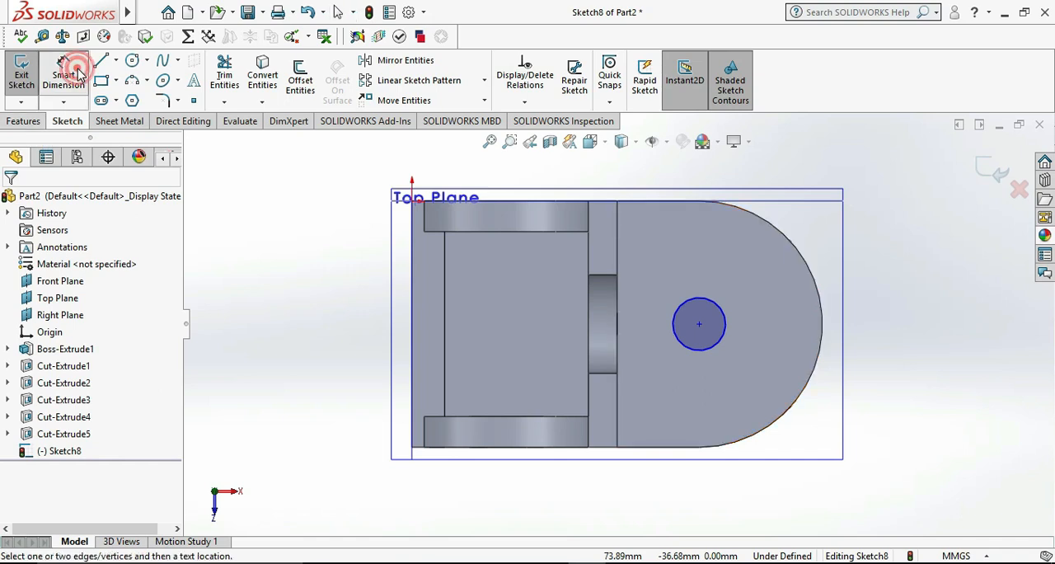
{"action": "left_click", "coordinate": [697, 328]}
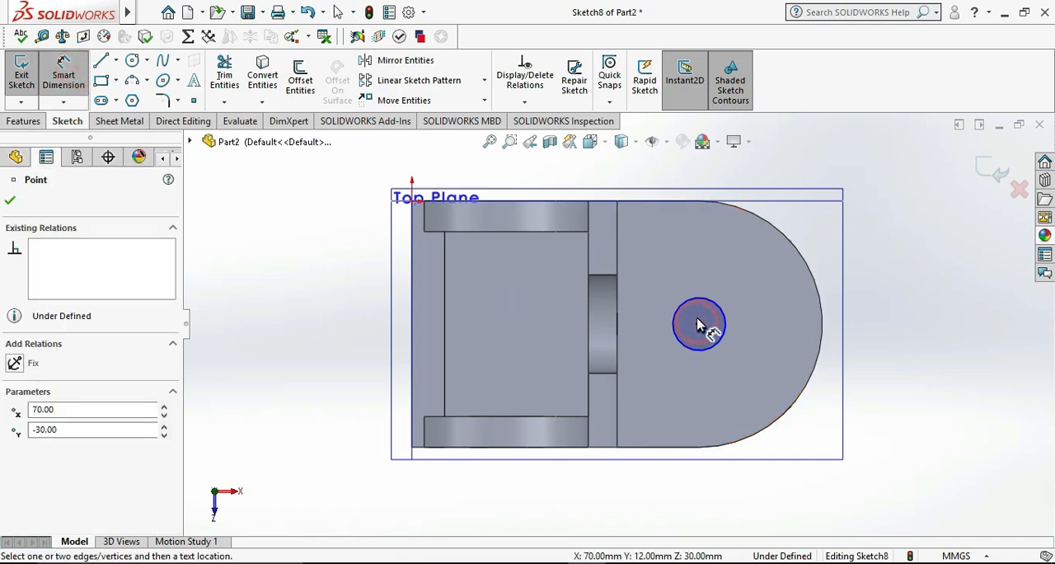
{"action": "left_click", "coordinate": [618, 256]}
{"action": "left_click", "coordinate": [658, 260]}
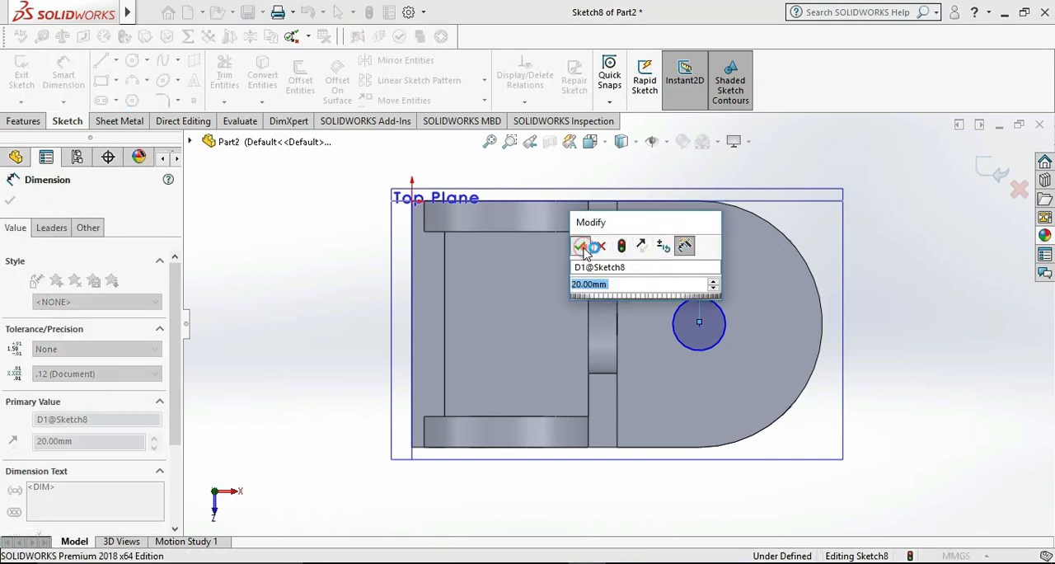
{"action": "left_click", "coordinate": [581, 247]}
{"action": "left_click", "coordinate": [719, 343]}
{"action": "left_click", "coordinate": [756, 371]}
{"action": "type", "text": "10"}
{"action": "key", "text": "Return"}
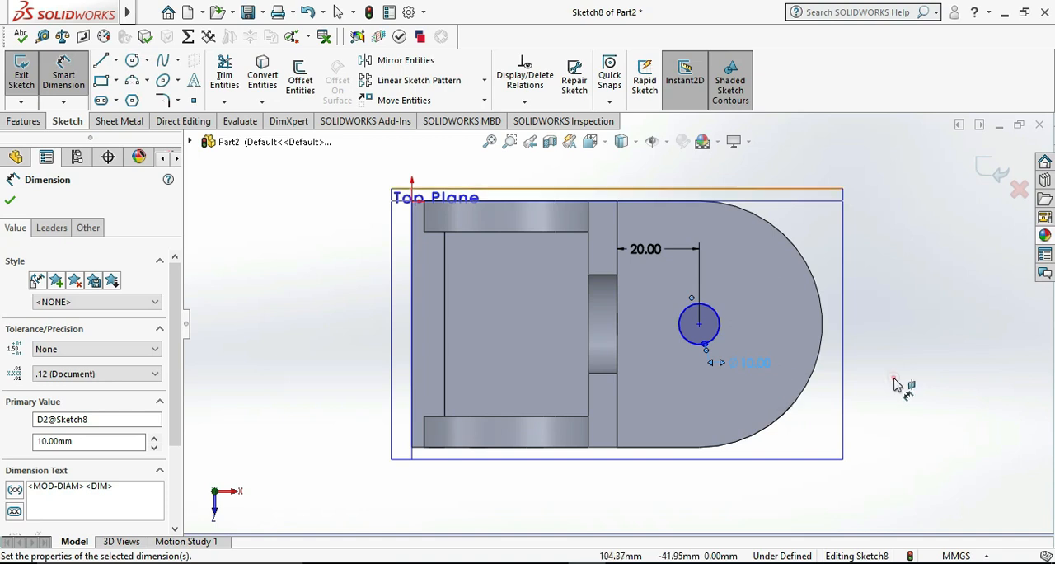
{"action": "key", "text": "Escape"}
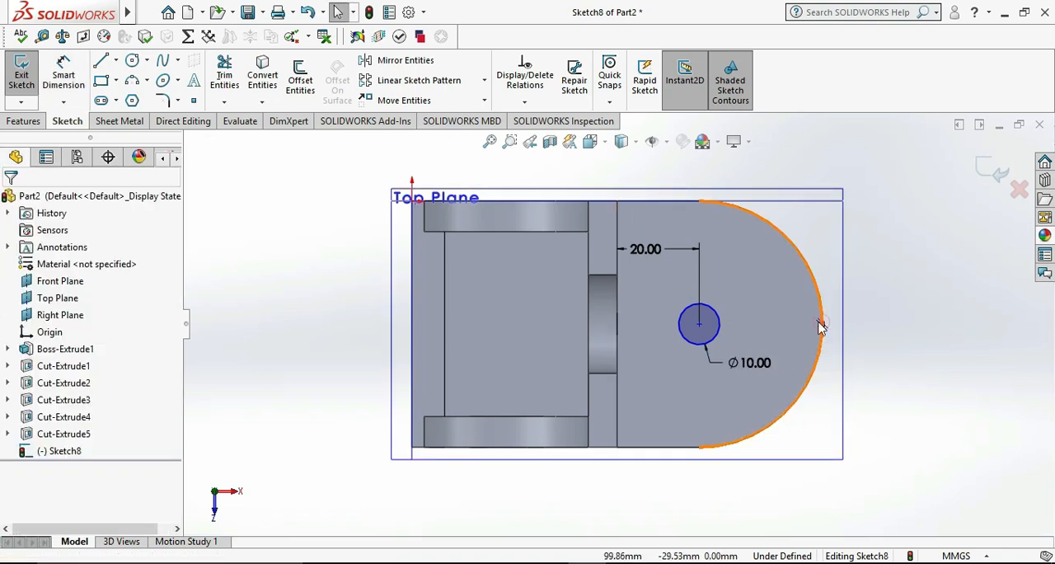
Add a horizontal relation between the circle's centre and the midpoint of the rounded end's arc
{"action": "left_click", "coordinate": [822, 324]}
{"action": "left_click", "coordinate": [699, 324], "text": "ctrl"}
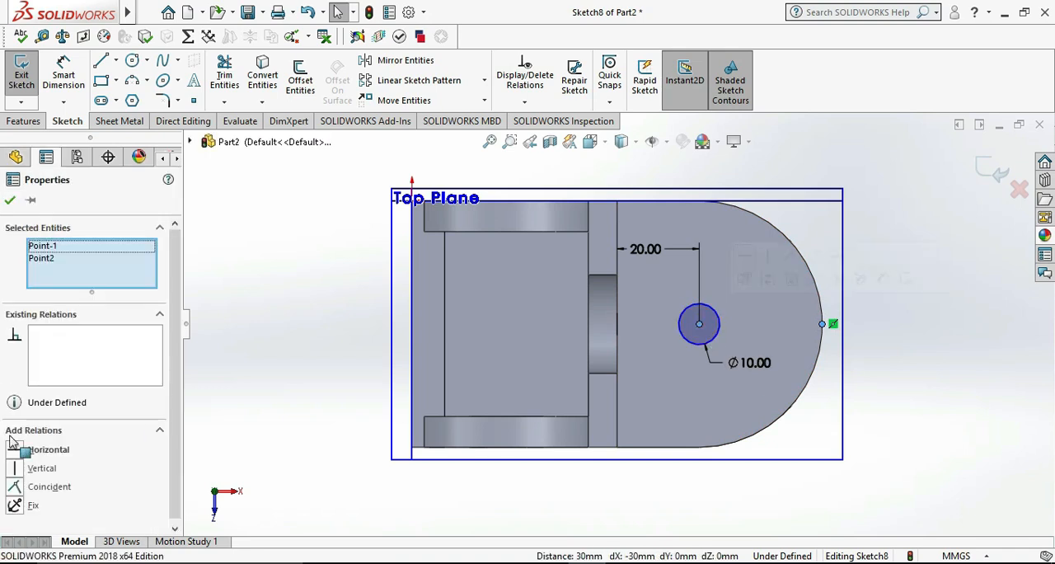
{"action": "left_click", "coordinate": [37, 452]}
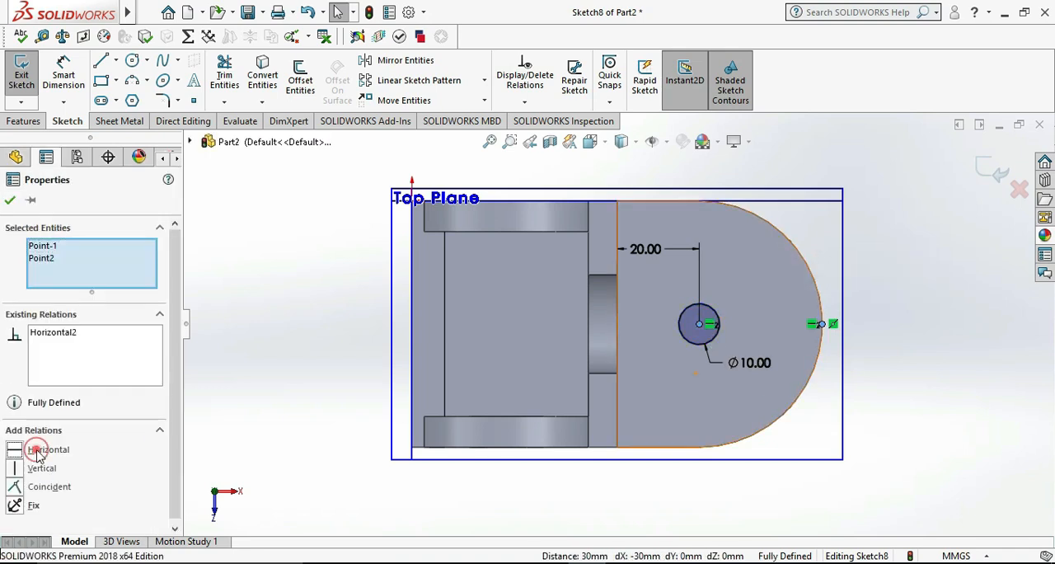
{"action": "left_click", "coordinate": [11, 201]}
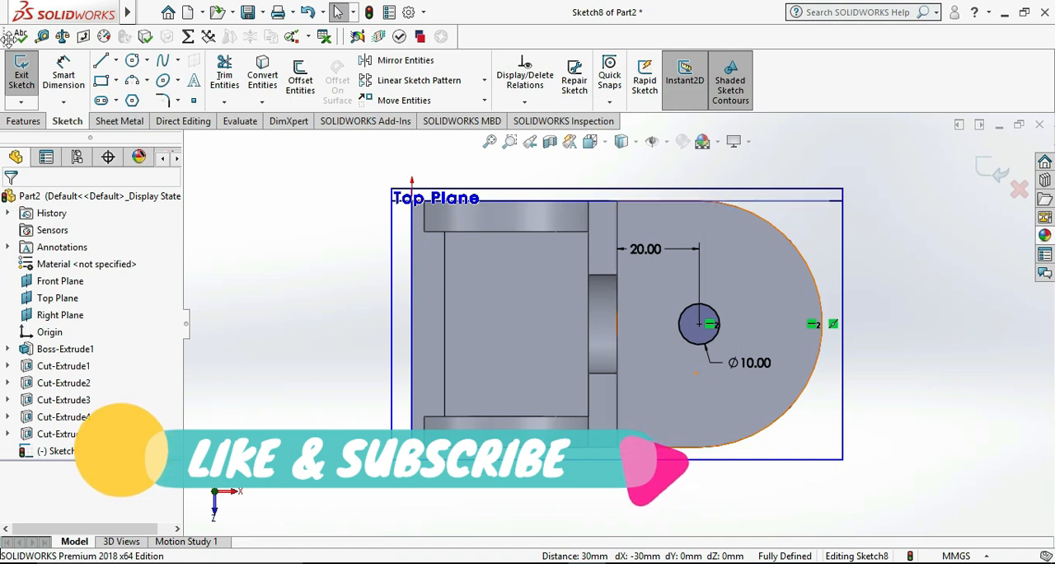
Exit the sketch, extrude-cut the circle Through All to make the plate's hole and compare the part with the reference drawing
{"action": "left_click", "coordinate": [22, 72]}
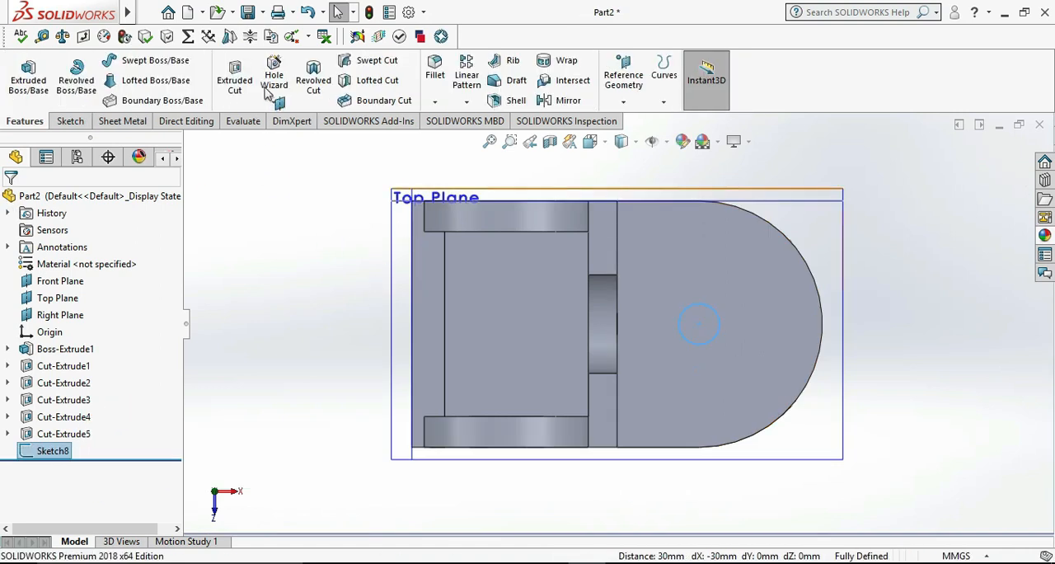
{"action": "left_click", "coordinate": [232, 74]}
{"action": "left_click", "coordinate": [66, 293]}
{"action": "left_click", "coordinate": [59, 317]}
{"action": "left_click", "coordinate": [11, 200]}
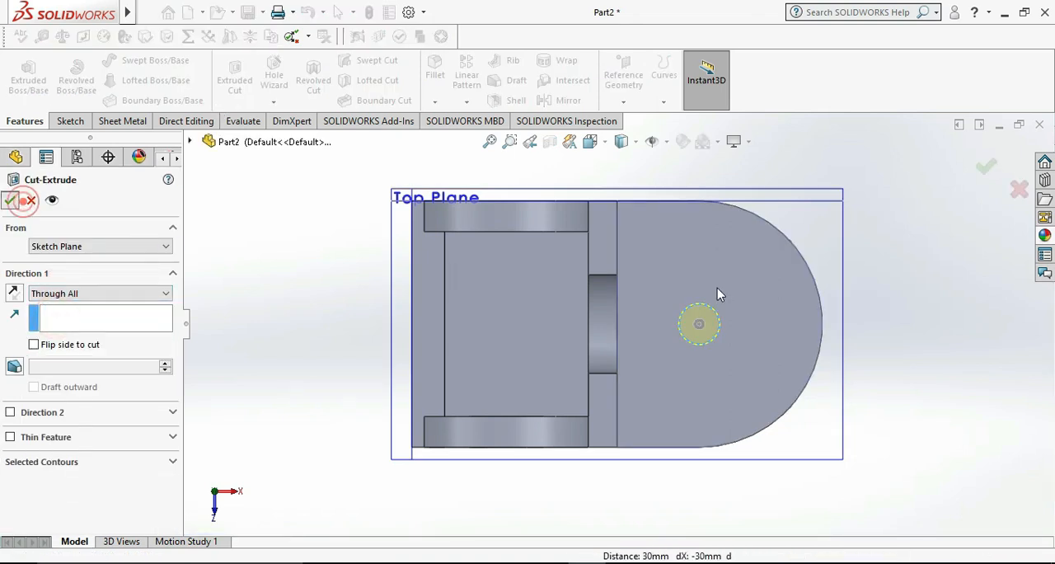
{"action": "middle_click_drag", "start_coordinate": [937, 308], "coordinate": [852, 267]}
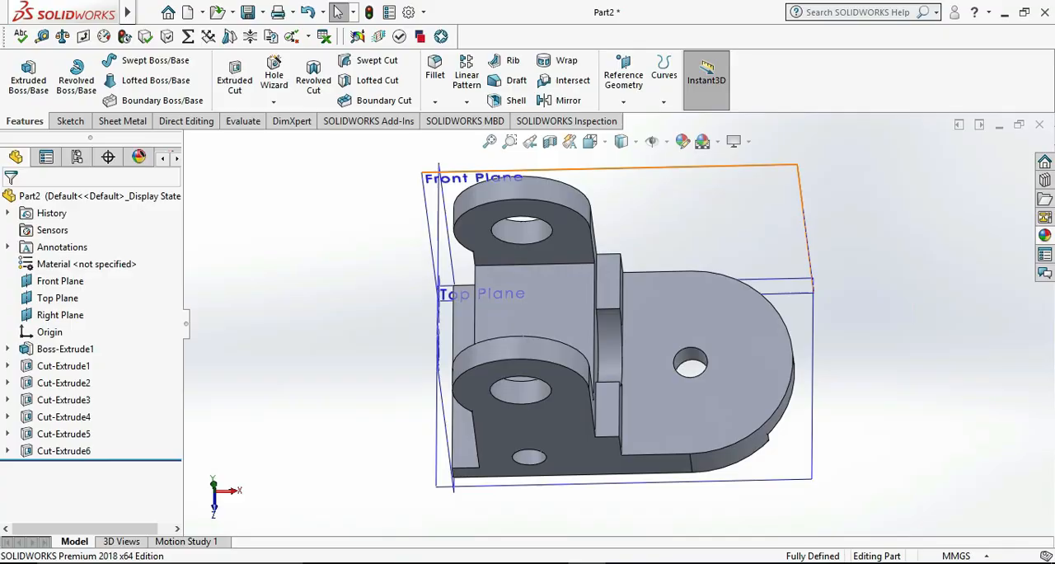
{"action": "key", "text": "alt+Tab"}
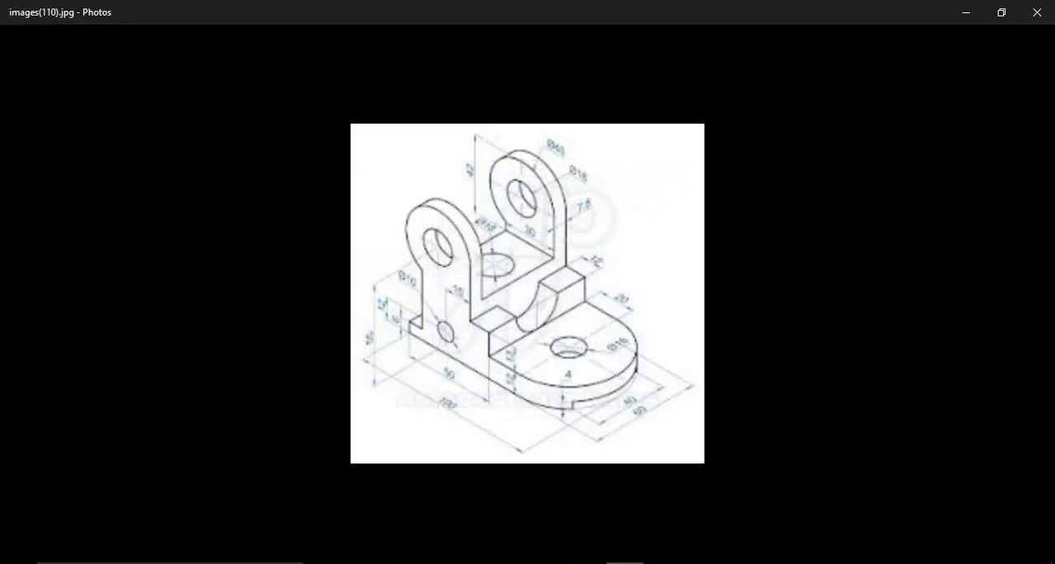
Switch back to SOLIDWORKS and sketch a circle about 12 mm in diameter on the flat top face between the two lugs
{"action": "key", "text": "alt+Tab"}
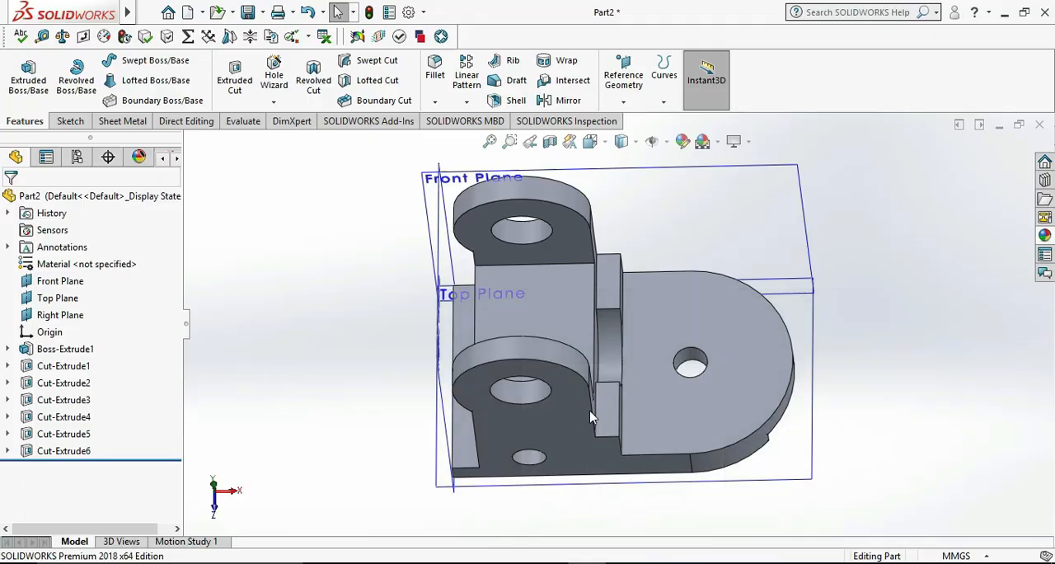
{"action": "right_click", "coordinate": [554, 313]}
{"action": "left_click", "coordinate": [588, 228]}
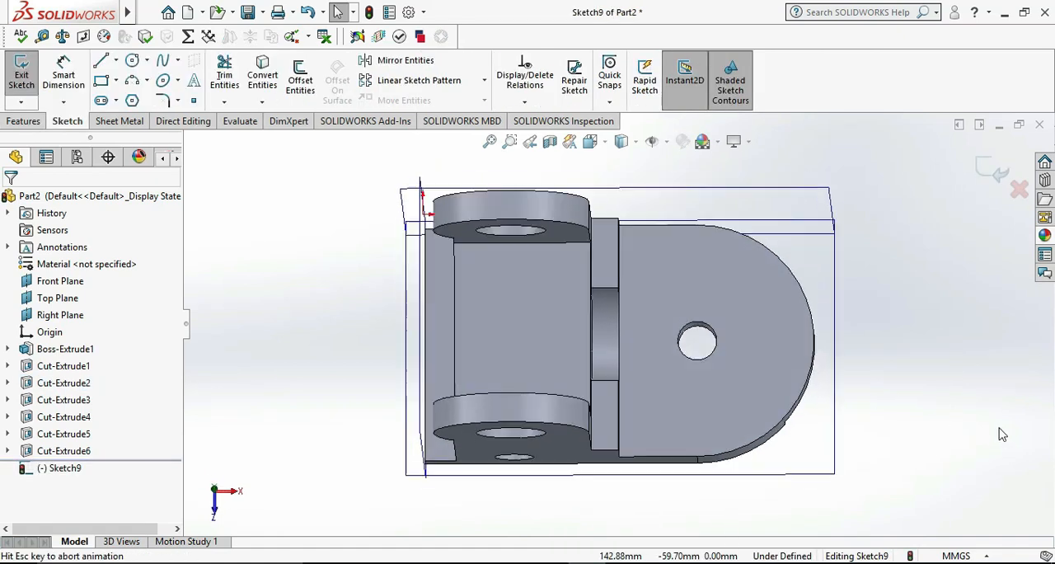
{"action": "left_click", "coordinate": [133, 63]}
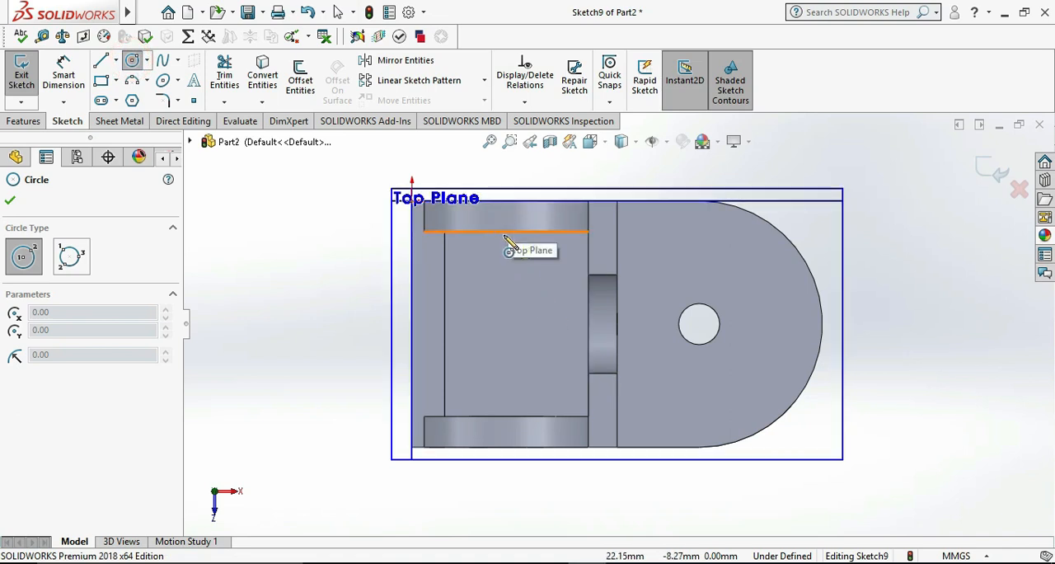
{"action": "left_click", "coordinate": [506, 318]}
{"action": "left_click", "coordinate": [511, 340]}
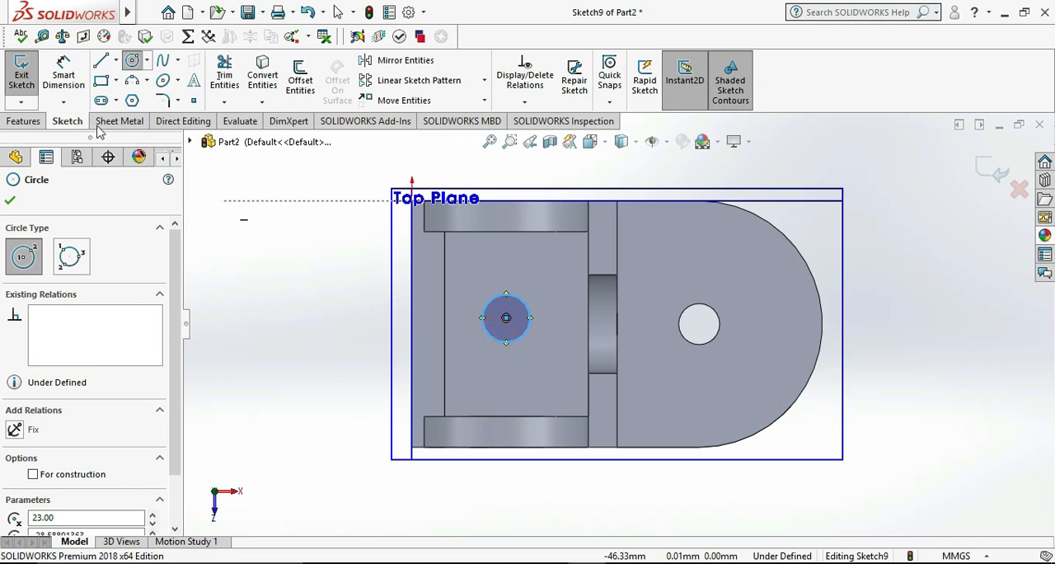
Dimension the circle between the lugs and set its diameter to 18 mm
{"action": "left_click", "coordinate": [64, 78]}
{"action": "left_click", "coordinate": [528, 343]}
{"action": "left_click", "coordinate": [558, 365]}
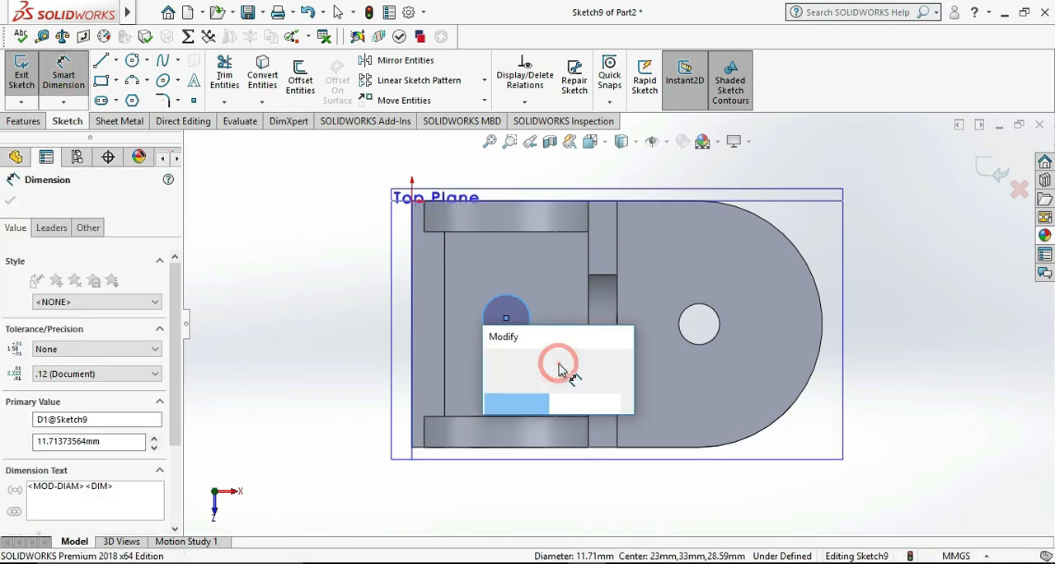
{"action": "type", "text": "18"}
{"action": "key", "text": "Return"}
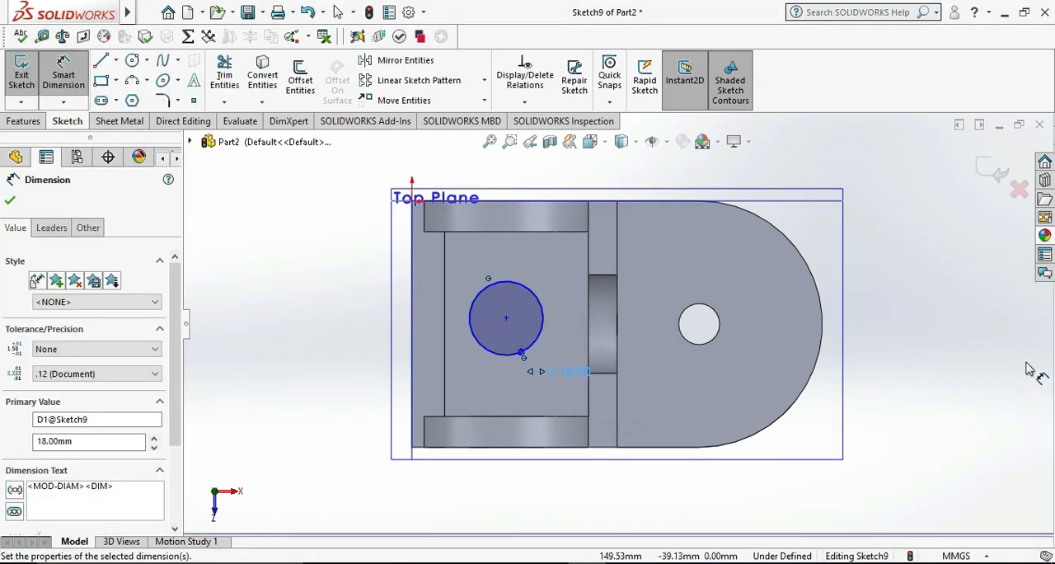
{"action": "left_click", "coordinate": [992, 370]}
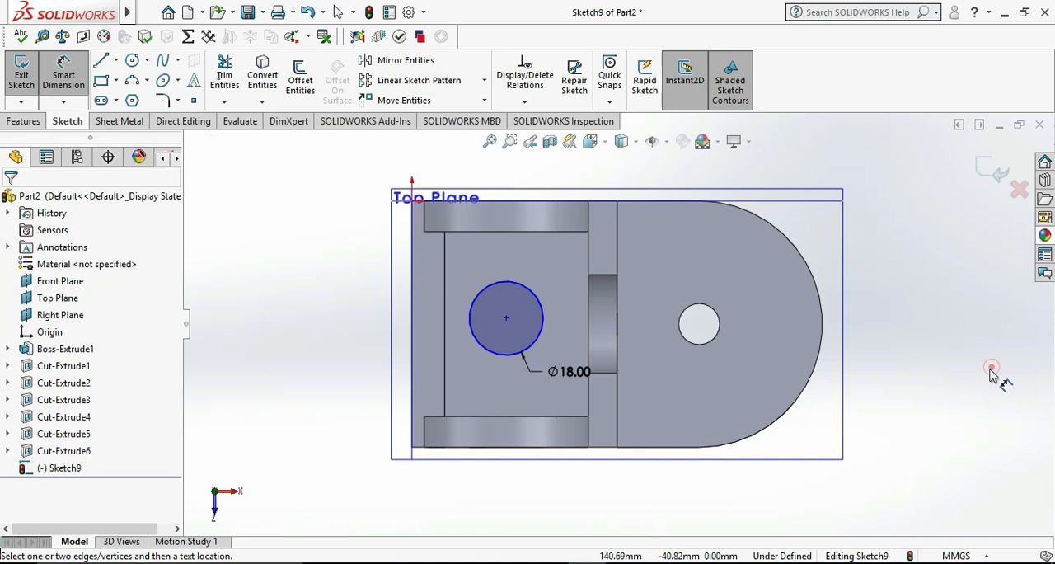
Add a horizontal relation between the 18 mm circle's centre and the midpoint of the rounded end's arc
{"action": "key", "text": "Escape"}
{"action": "left_click", "coordinate": [506, 321]}
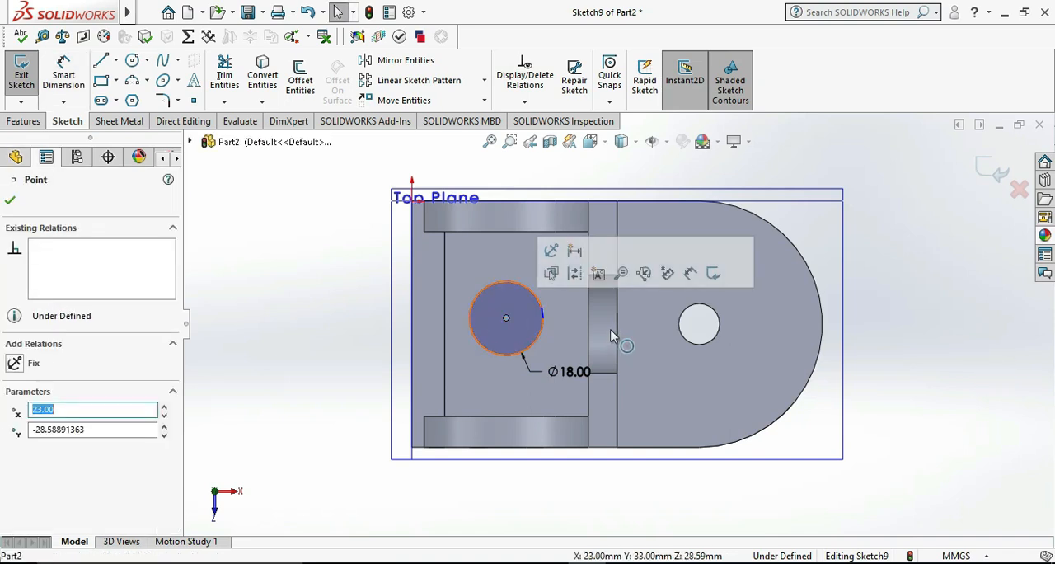
{"action": "left_click", "coordinate": [821, 325], "text": "ctrl"}
{"action": "left_click", "coordinate": [49, 450]}
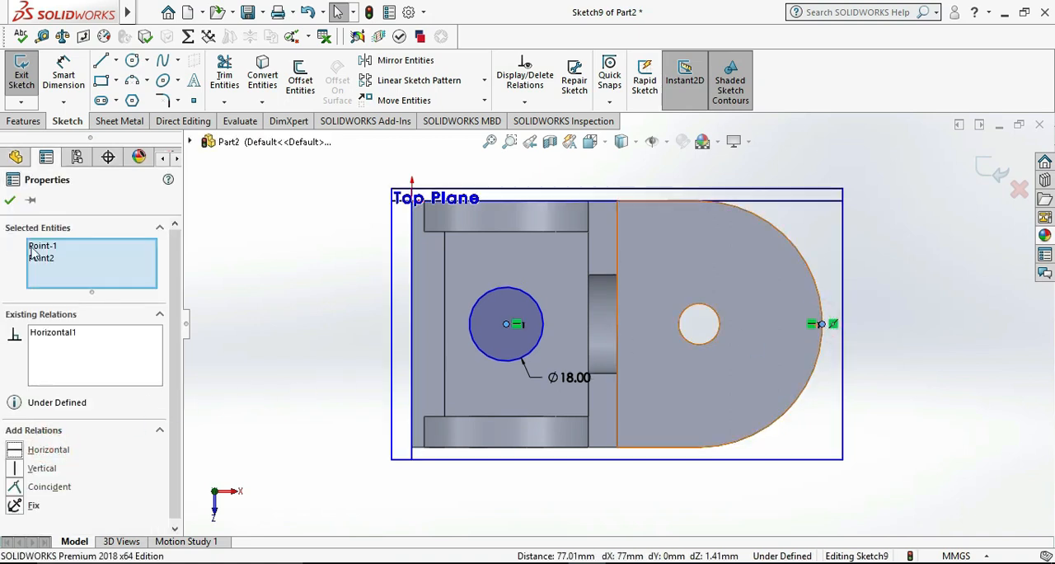
{"action": "left_click", "coordinate": [10, 201]}
Exit the sketch and extrude-cut the 18 mm circle through the whole part between the lugs
{"action": "left_click", "coordinate": [22, 74]}
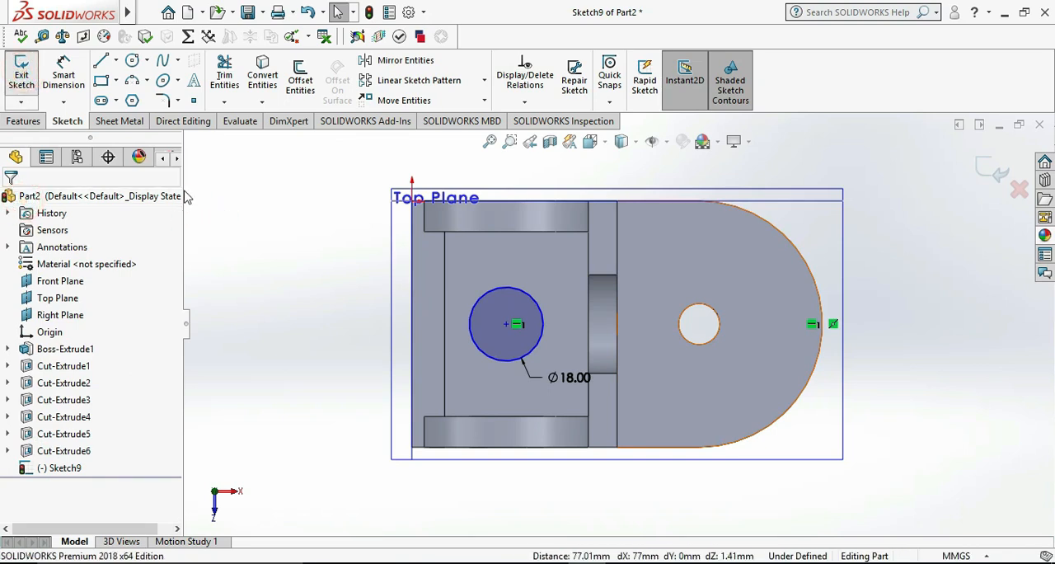
{"action": "left_click", "coordinate": [232, 74]}
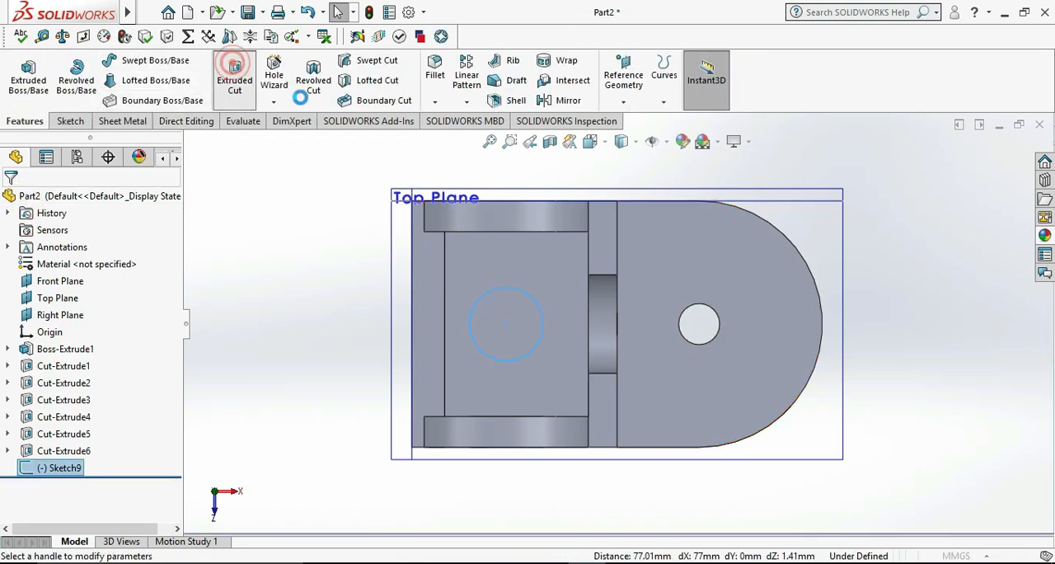
{"action": "left_click", "coordinate": [99, 293]}
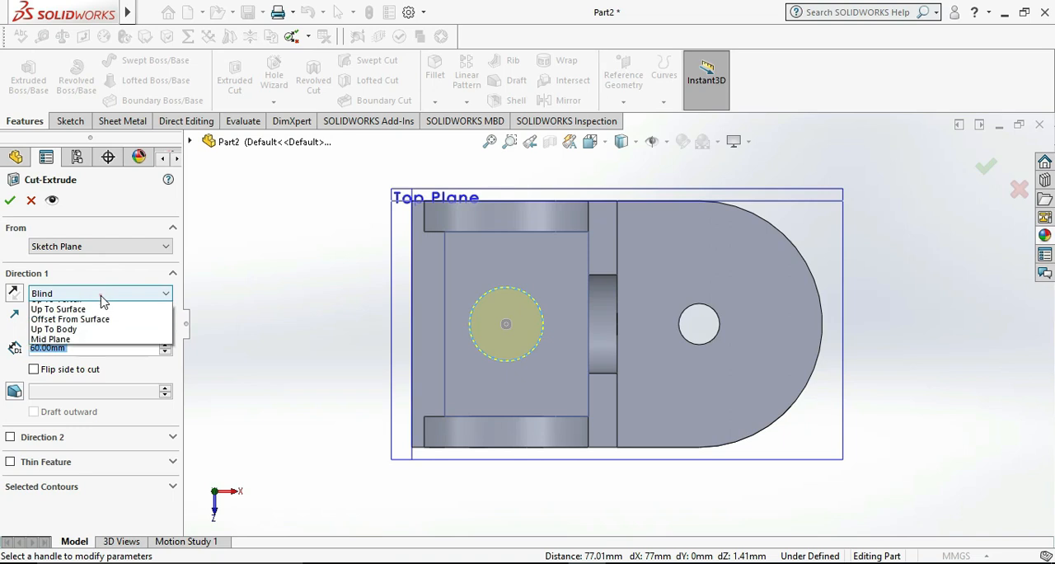
{"action": "left_click", "coordinate": [83, 317]}
{"action": "left_click", "coordinate": [11, 200]}
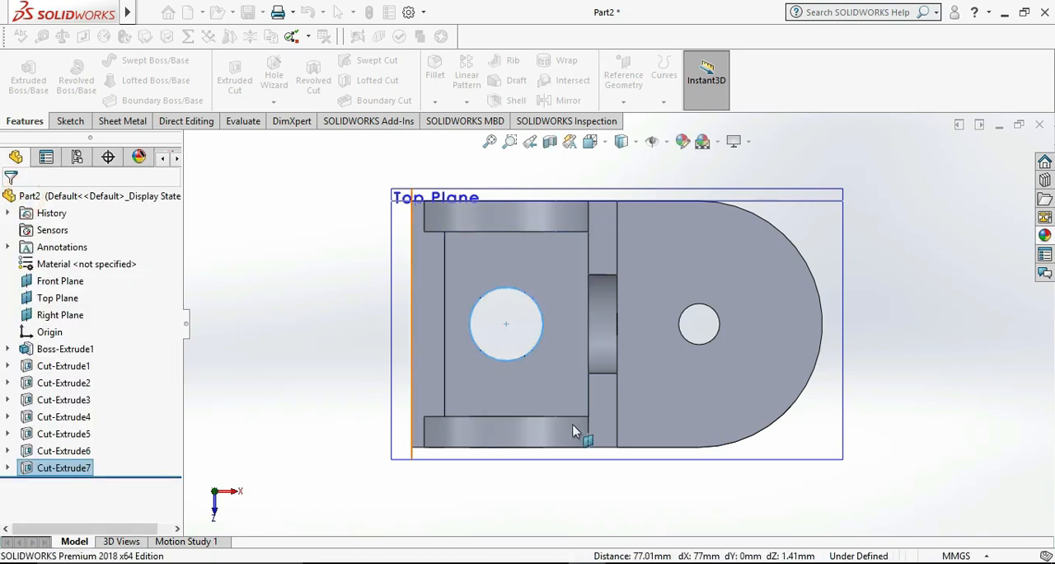
{"action": "scroll", "coordinate": [572, 443], "scroll_direction": "up", "scroll_amount": 4}
{"action": "middle_click_drag", "start_coordinate": [573, 440], "coordinate": [595, 320]}
{"action": "middle_click_drag", "start_coordinate": [728, 392], "coordinate": [723, 436]}
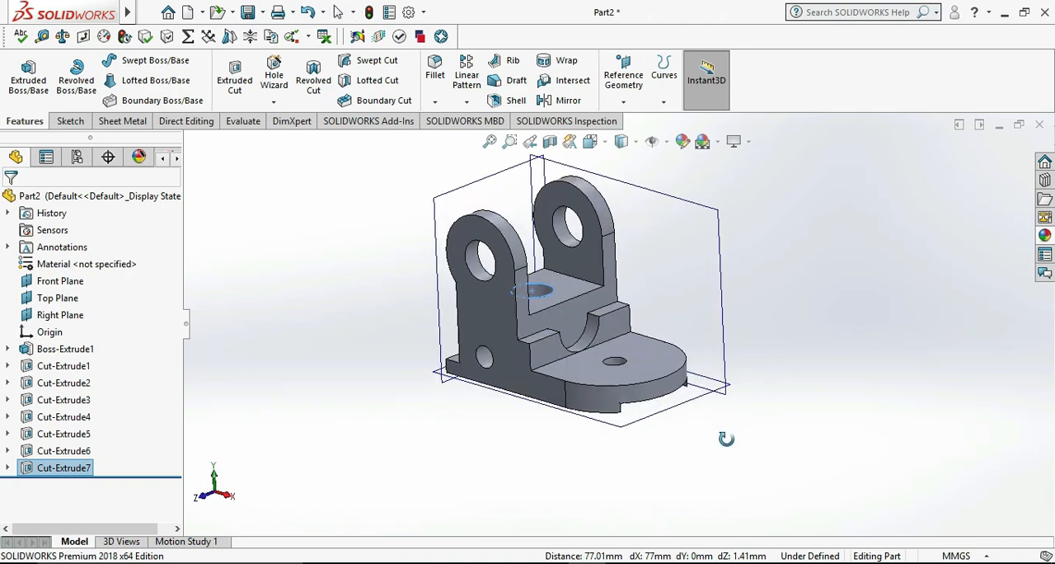
{"action": "left_click", "coordinate": [734, 458]}
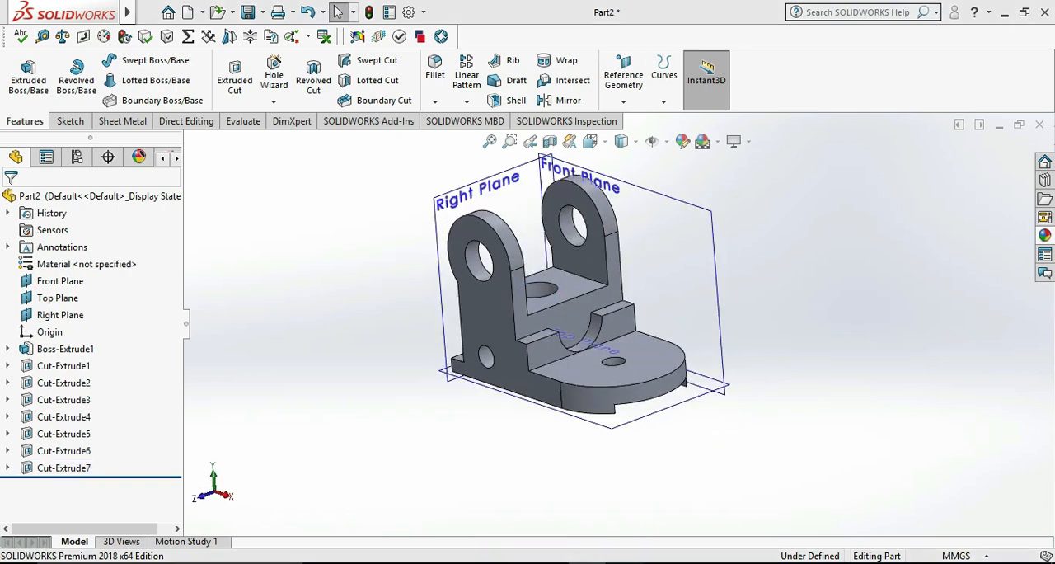
Compare the part with the reference drawing, hide the reference planes and inspect the finished bracket from several sides
{"action": "key", "text": "alt+Tab"}
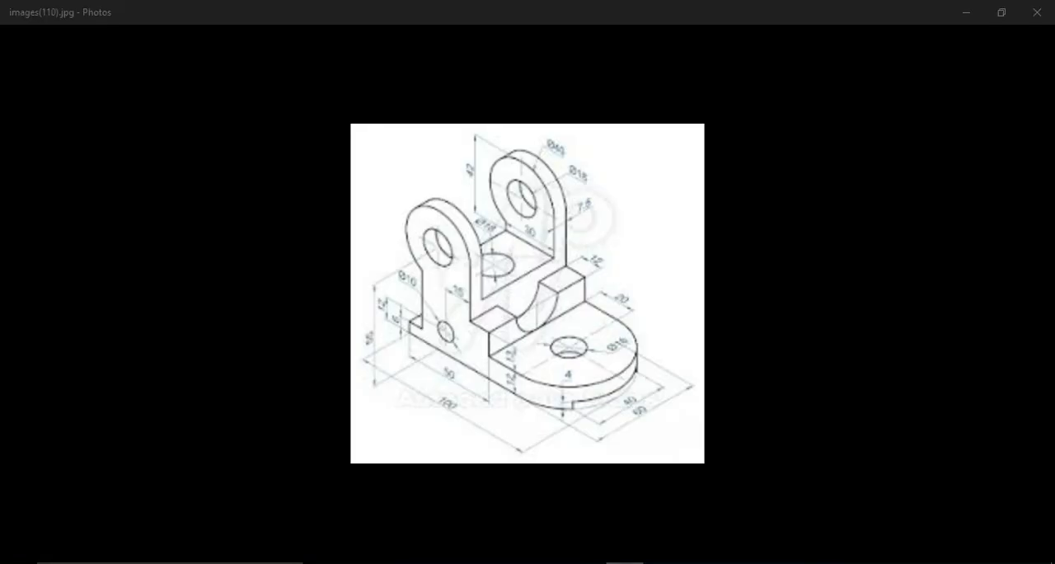
{"action": "key", "text": "alt+Tab"}
{"action": "left_click", "coordinate": [653, 142]}
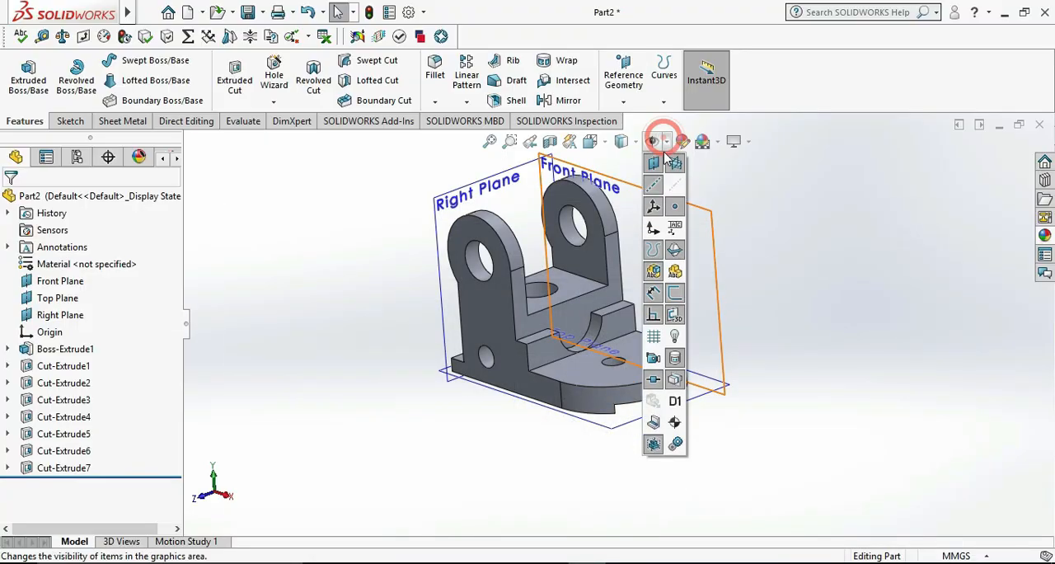
{"action": "left_click", "coordinate": [655, 164]}
{"action": "middle_click_drag", "start_coordinate": [770, 384], "coordinate": [369, 505]}
{"action": "scroll", "coordinate": [698, 281], "scroll_direction": "down", "scroll_amount": 3}
{"action": "scroll", "coordinate": [846, 379], "scroll_direction": "down", "scroll_amount": 1}
{"action": "scroll", "coordinate": [770, 421], "scroll_direction": "up", "scroll_amount": 2}
{"action": "middle_click_drag", "start_coordinate": [754, 380], "coordinate": [274, 546]}
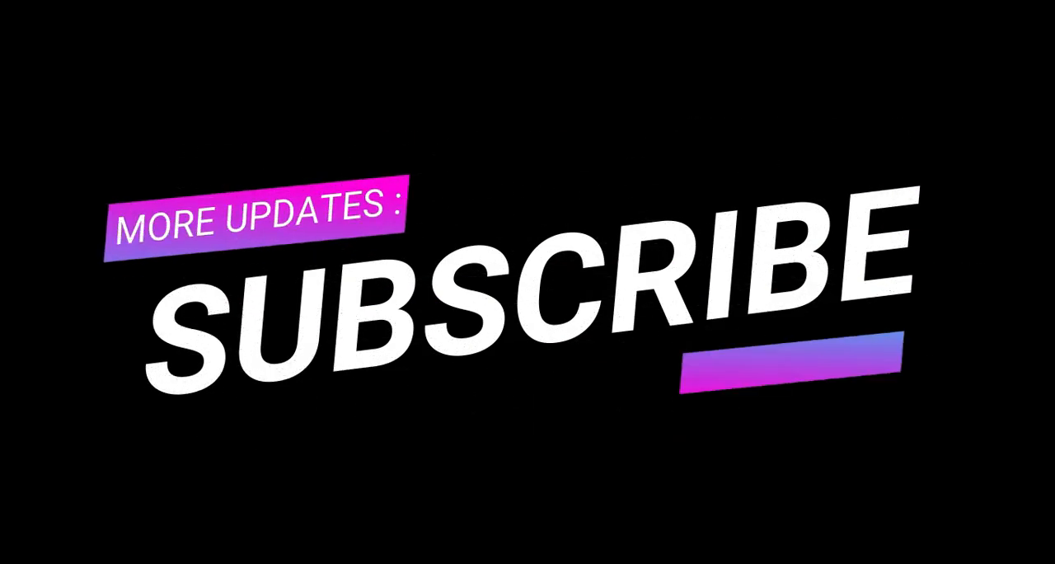